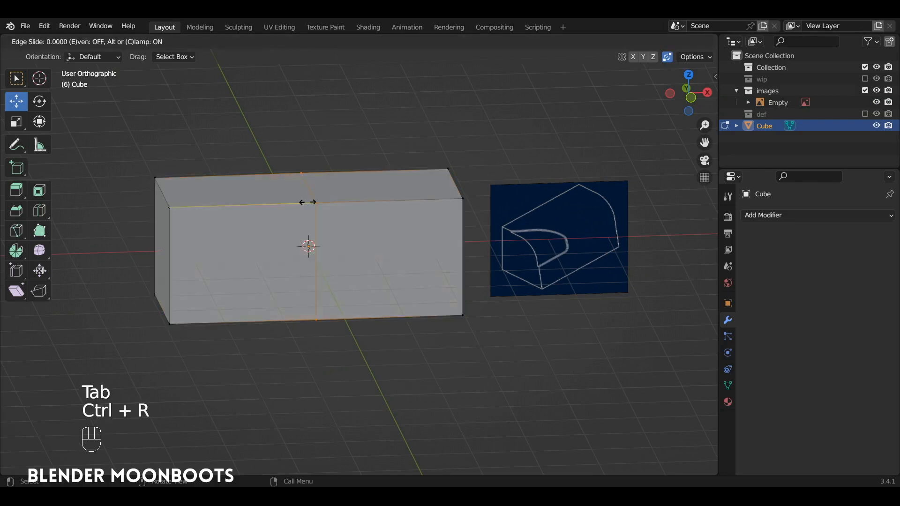
Place the box's vertical loop cut at the middle and shift it slightly along X toward the end farther from the reference image.
{"action": "right_click", "coordinate": [307, 197]}
{"action": "left_click_drag", "start_coordinate": [351, 245], "coordinate": [322, 249]}
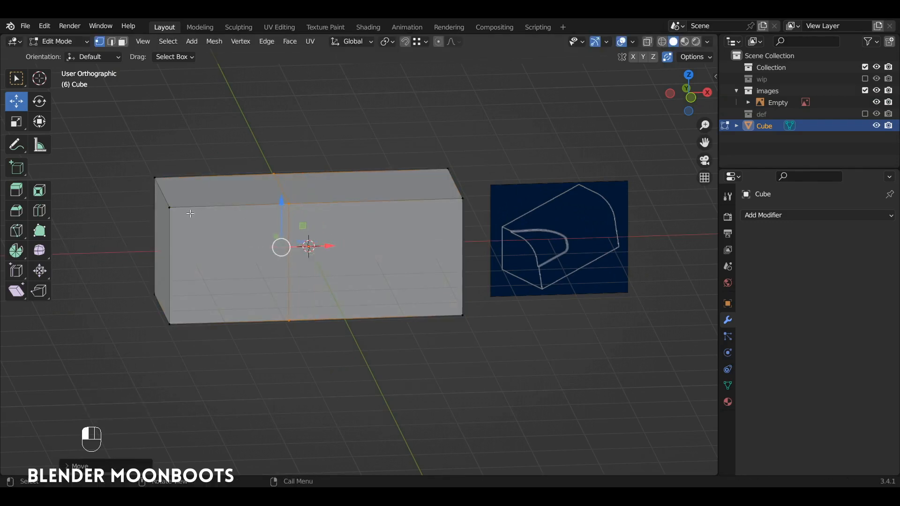
Select the box's upper front edge along its full length and move it backward along Y so the front face slants.
{"action": "left_click", "coordinate": [169, 208]}
{"action": "left_click", "coordinate": [457, 198], "text": "ctrl"}
{"action": "left_click_drag", "start_coordinate": [457, 199], "coordinate": [502, 204], "text": "alt"}
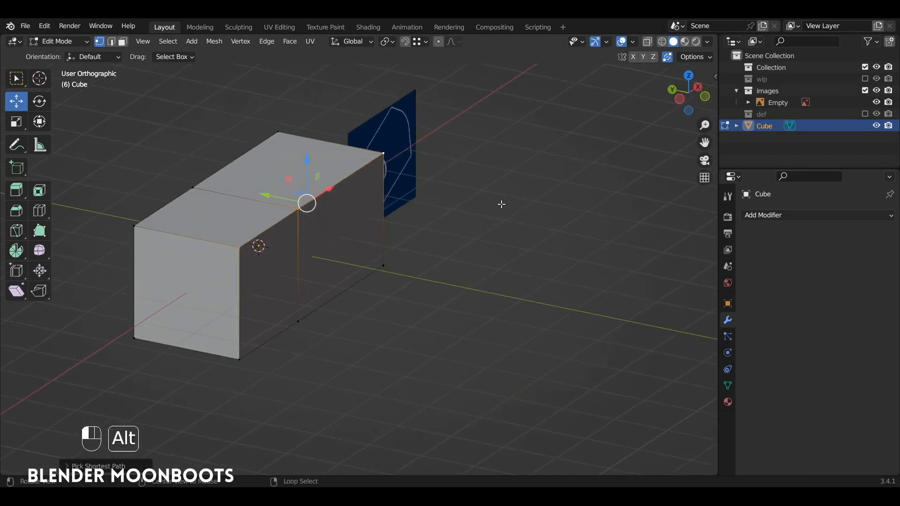
{"action": "left_click_drag", "start_coordinate": [274, 198], "coordinate": [380, 178]}
Bevel the upper front edge into a wide curve about 0.8 m across with 6 segments.
{"action": "key", "text": "ctrl+b"}
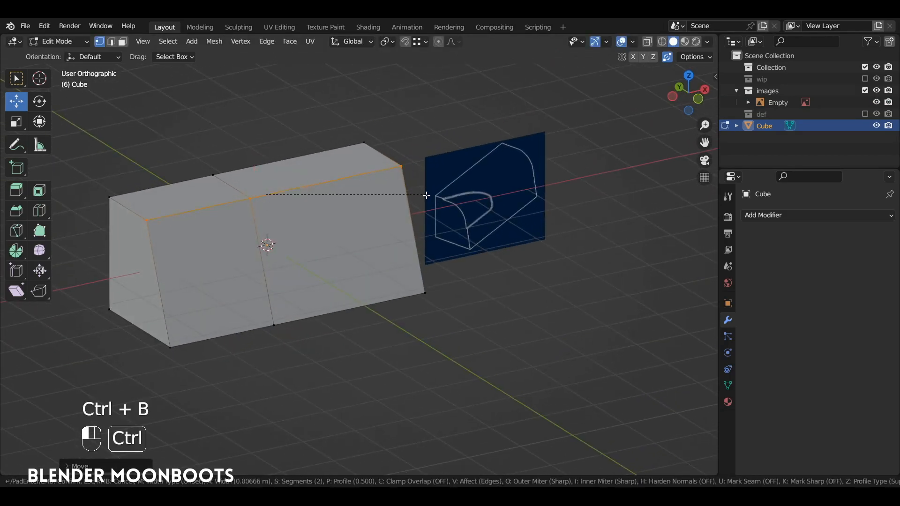
{"action": "scroll", "coordinate": [459, 237], "scroll_direction": "up", "scroll_amount": 2}
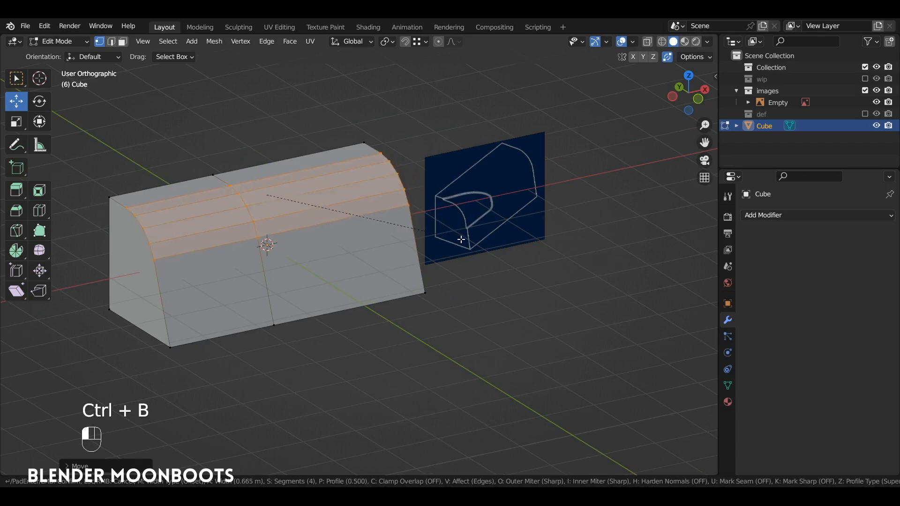
{"action": "mouse_move", "coordinate": [464, 249]}
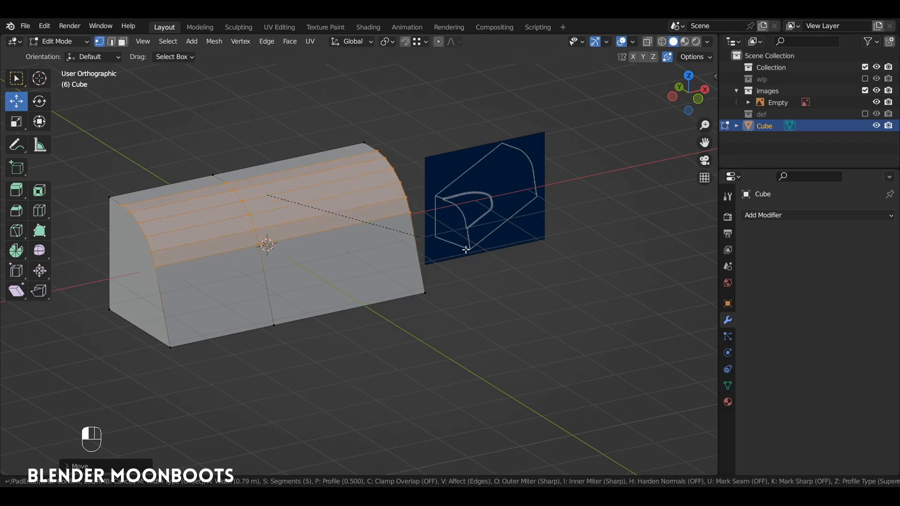
{"action": "scroll", "coordinate": [465, 250], "scroll_direction": "up", "scroll_amount": 1}
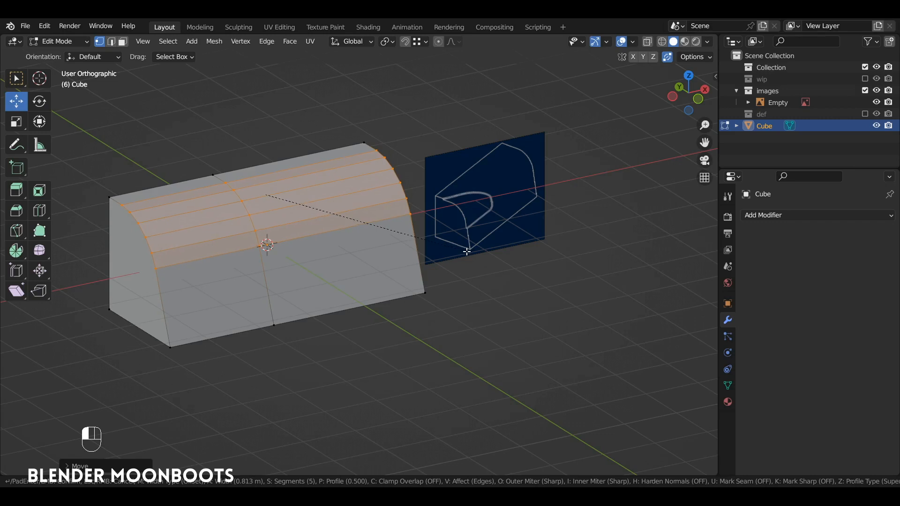
{"action": "scroll", "coordinate": [467, 253], "scroll_direction": "up", "scroll_amount": 1}
{"action": "left_click", "coordinate": [468, 255]}
{"action": "left_click_drag", "start_coordinate": [445, 251], "coordinate": [435, 256], "text": "ctrl+alt"}
{"action": "scroll", "coordinate": [401, 246], "scroll_direction": "up", "scroll_amount": 1}
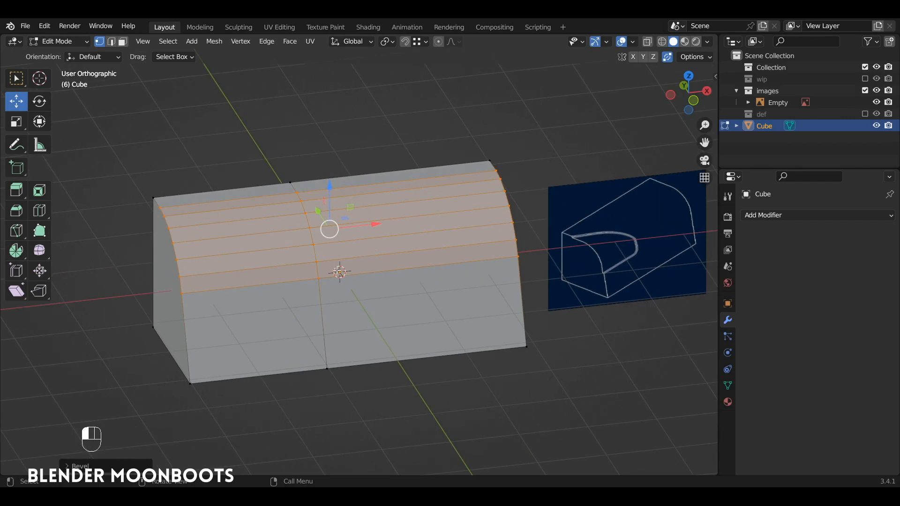
Knife a curved cut across the rounded strips, from the middle edge loop up toward the box's left end.
{"action": "key", "text": "k"}
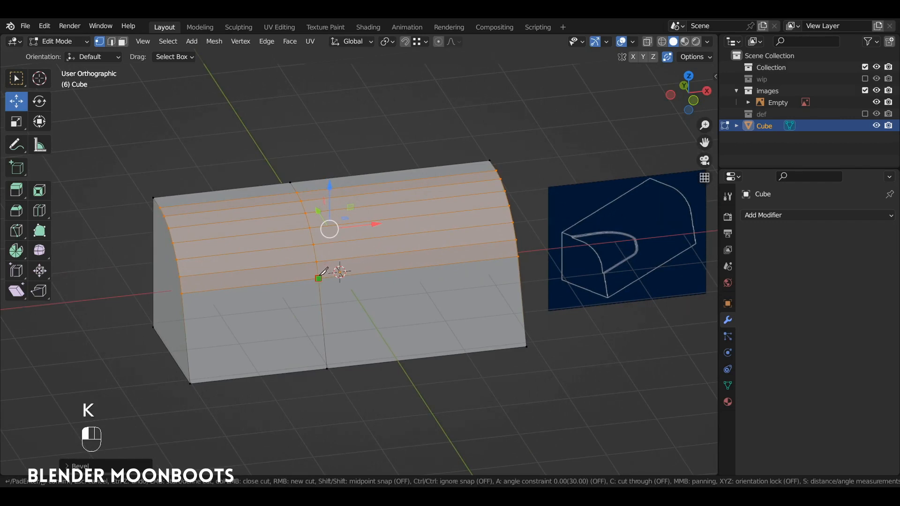
{"action": "left_click", "coordinate": [314, 243]}
{"action": "left_click", "coordinate": [261, 218]}
{"action": "key", "text": "Return"}
Connect the cut's last vertex to the upper vertex of the left end profile, and shift a cut vertex along X to even out the curve.
{"action": "left_click_drag", "start_coordinate": [237, 181], "coordinate": [382, 206], "text": "alt"}
{"action": "left_click_drag", "start_coordinate": [382, 207], "coordinate": [447, 195], "text": "ctrl+alt"}
{"action": "left_click", "coordinate": [331, 216]}
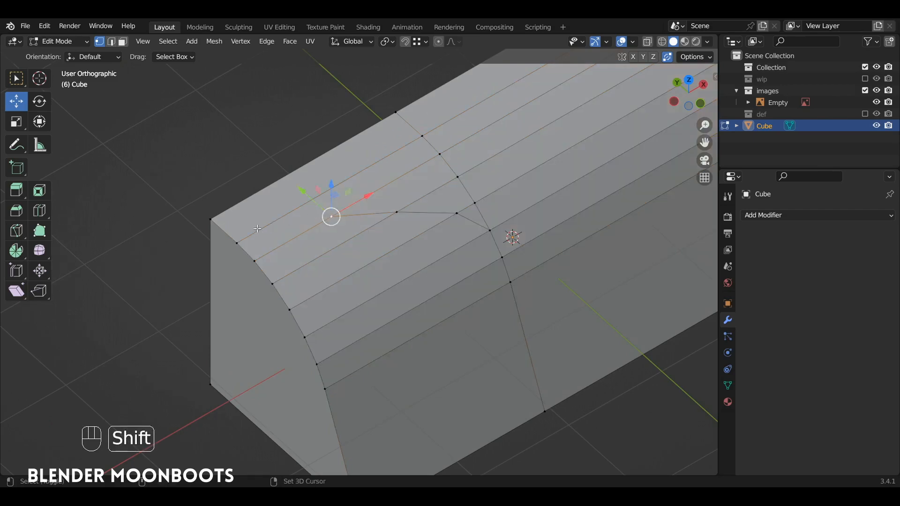
{"action": "left_click", "coordinate": [237, 241], "text": "shift"}
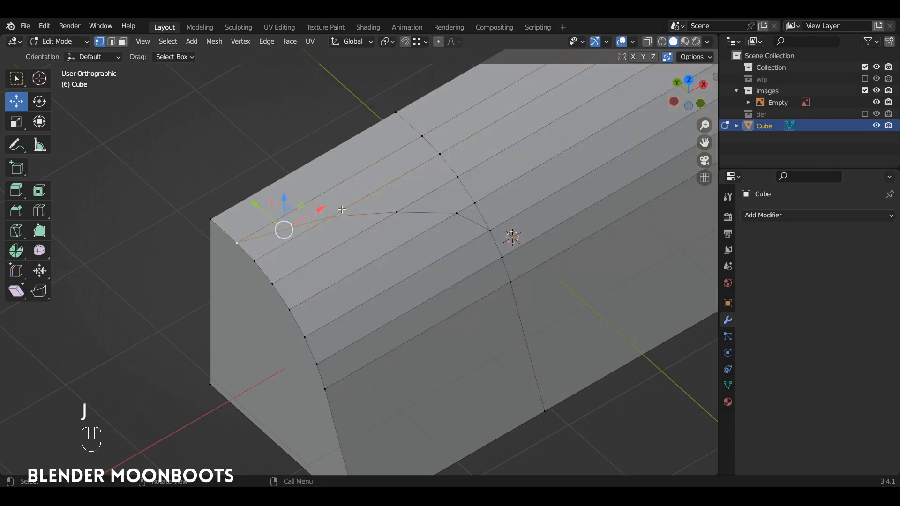
{"action": "left_click_drag", "start_coordinate": [342, 208], "coordinate": [323, 225], "text": "alt"}
{"action": "left_click", "coordinate": [390, 255]}
{"action": "left_click_drag", "start_coordinate": [443, 250], "coordinate": [397, 264]}
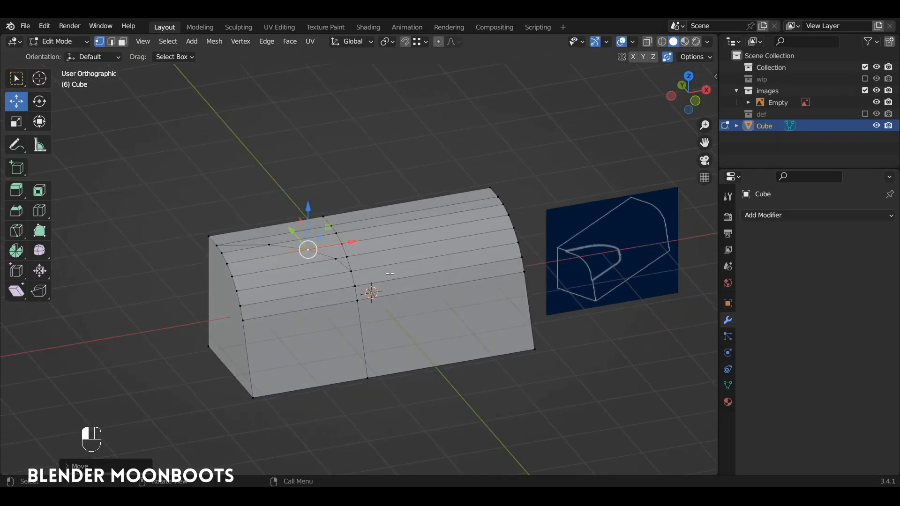
Extrude the top, right-hand and lower front faces surrounding the curved cut along their normals by about 0.14 m, leaving the enclosed area recessed.
{"action": "key", "text": "3"}
{"action": "left_click", "coordinate": [291, 229]}
{"action": "left_click", "coordinate": [469, 197], "text": "shift"}
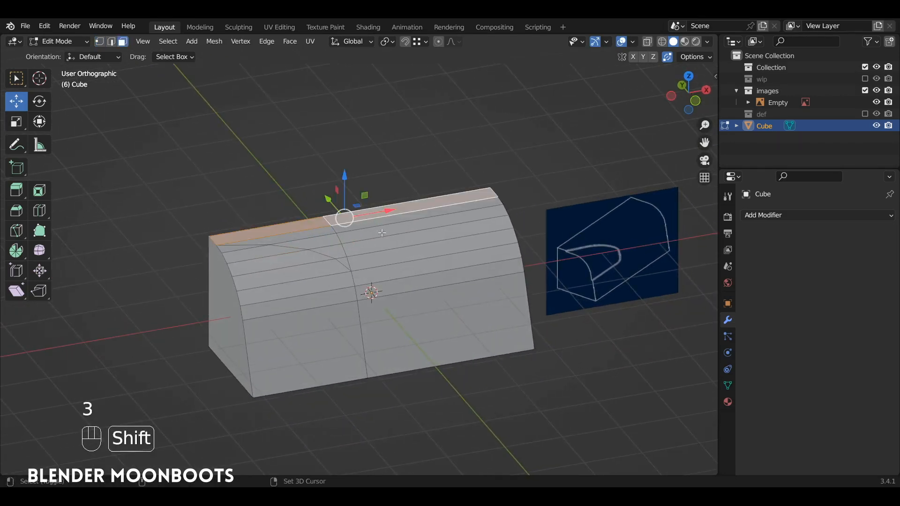
{"action": "left_click", "coordinate": [401, 296], "text": "ctrl"}
{"action": "left_click", "coordinate": [338, 250], "text": "shift"}
{"action": "left_click", "coordinate": [334, 243], "text": "shift"}
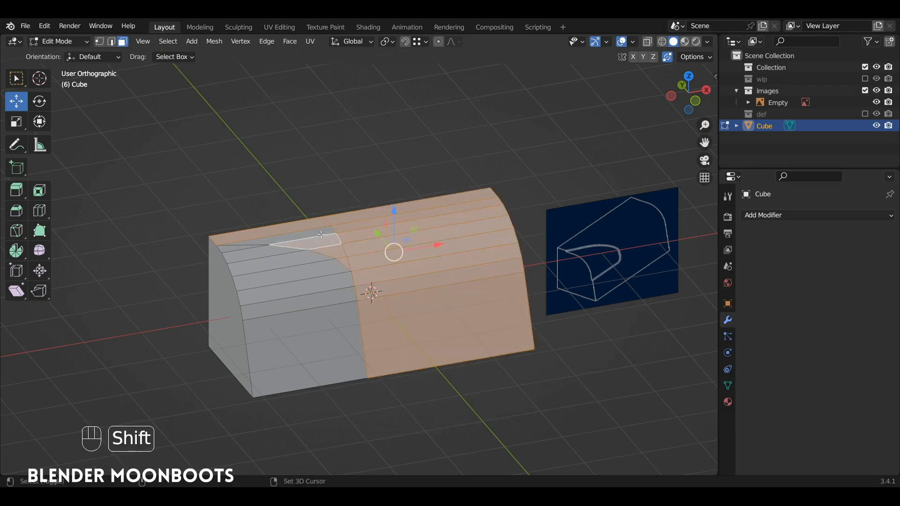
{"action": "left_click", "coordinate": [330, 237], "text": "shift"}
{"action": "left_click", "coordinate": [302, 326], "text": "shift"}
{"action": "left_click_drag", "start_coordinate": [302, 326], "coordinate": [432, 243], "text": "alt"}
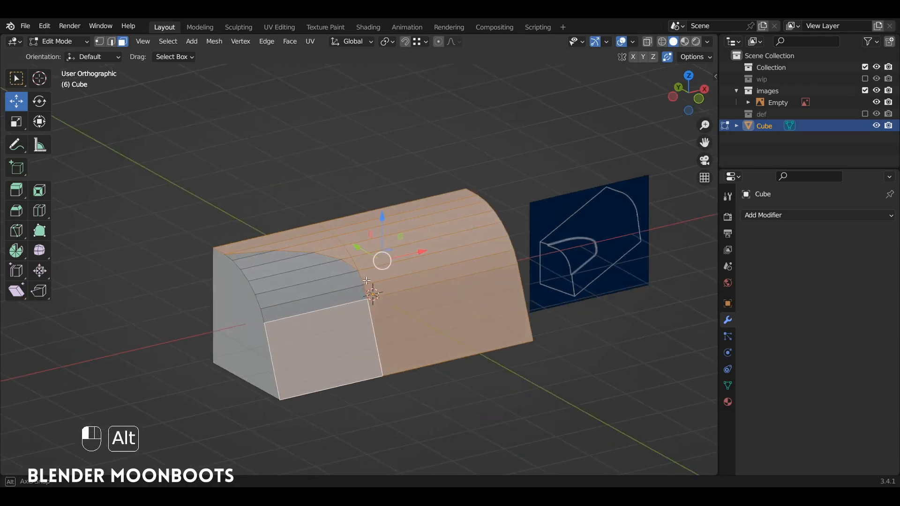
{"action": "key", "text": "alt+e"}
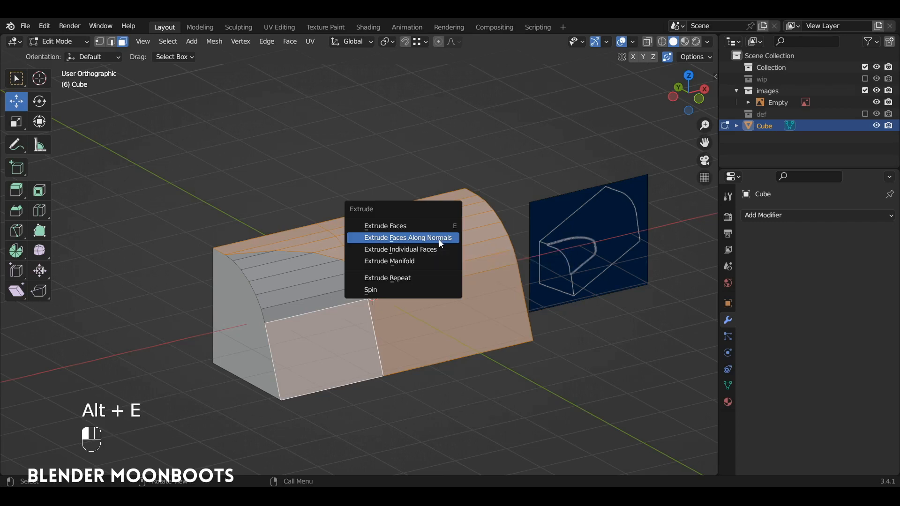
{"action": "left_click", "coordinate": [440, 239]}
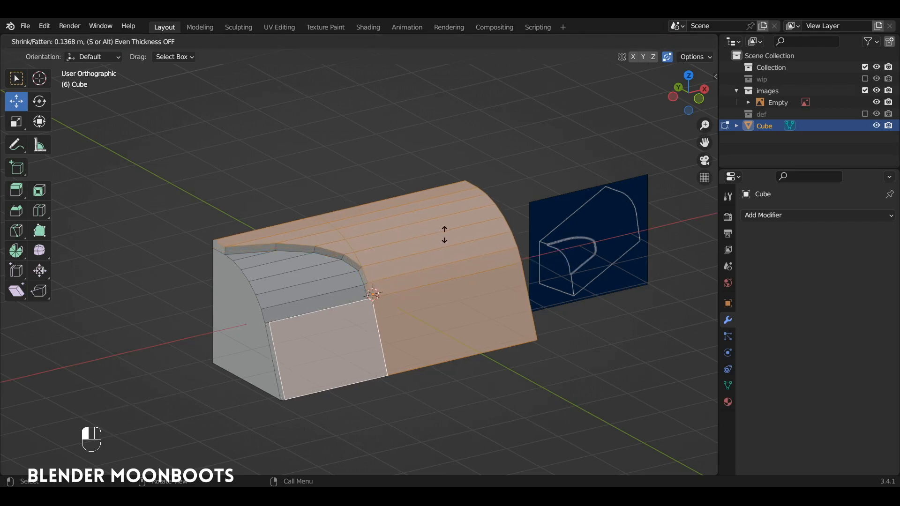
{"action": "left_click", "coordinate": [444, 235]}
Select all underside faces, including the extruded strips, and flatten them by scaling to 0 along Z.
{"action": "middle_click_drag", "start_coordinate": [444, 235], "coordinate": [365, 285], "text": "alt"}
{"action": "left_click", "coordinate": [375, 294]}
{"action": "left_click", "coordinate": [366, 311], "text": "shift"}
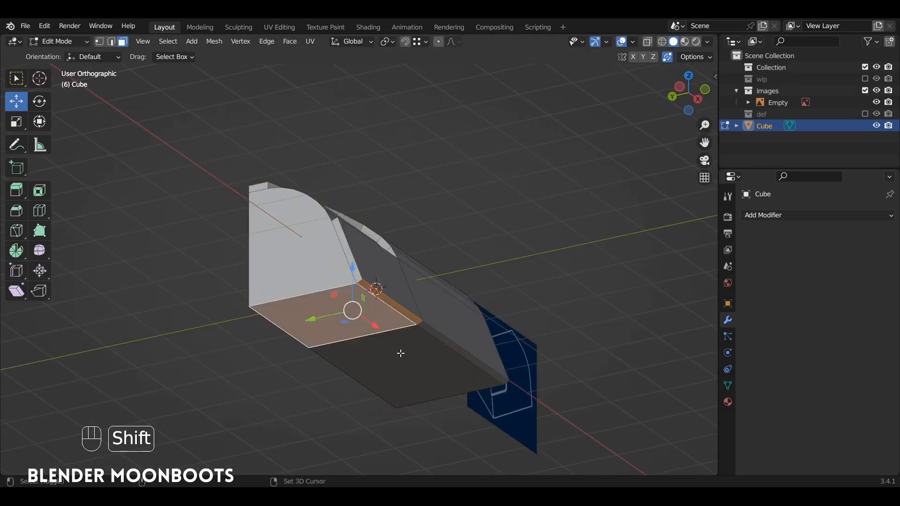
{"action": "left_click", "coordinate": [401, 353], "text": "shift"}
{"action": "left_click", "coordinate": [438, 327], "text": "shift"}
{"action": "middle_click_drag", "start_coordinate": [437, 327], "coordinate": [458, 250], "text": "alt"}
{"action": "key", "text": "s"}
{"action": "key", "text": "z"}
{"action": "key", "text": "0"}
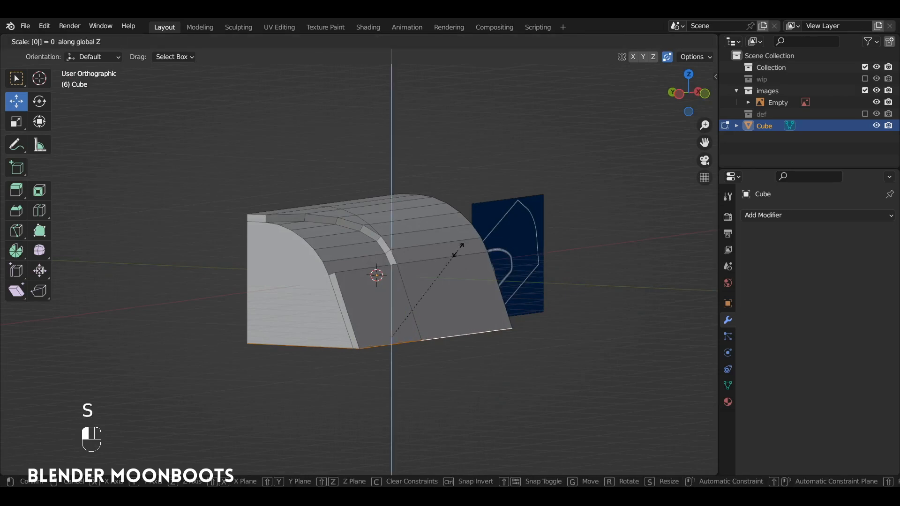
{"action": "key", "text": "Return"}
Bevel the short edge at the recess's sharp lower corner about 0.18 m wide with 3 segments.
{"action": "middle_click_drag", "start_coordinate": [458, 250], "coordinate": [346, 312], "text": "alt"}
{"action": "left_click_drag", "start_coordinate": [346, 311], "coordinate": [362, 281], "text": "alt+shift"}
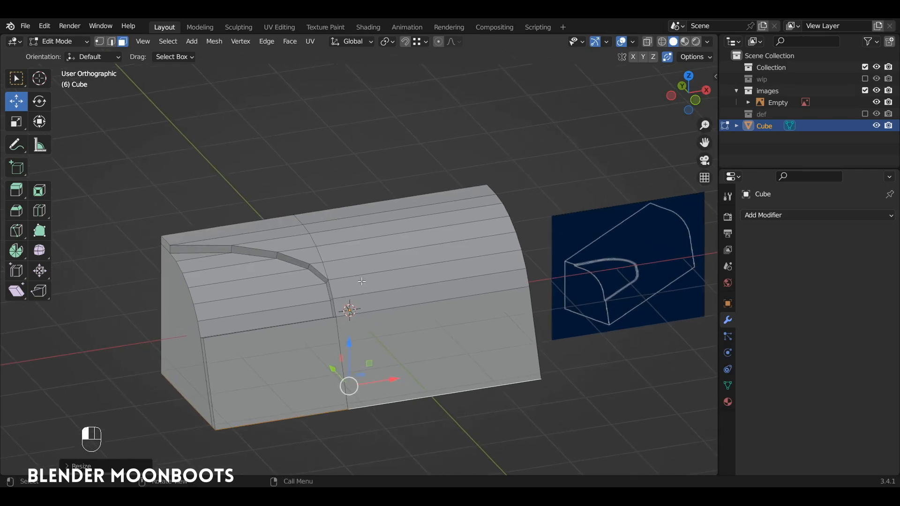
{"action": "key", "text": "Tab"}
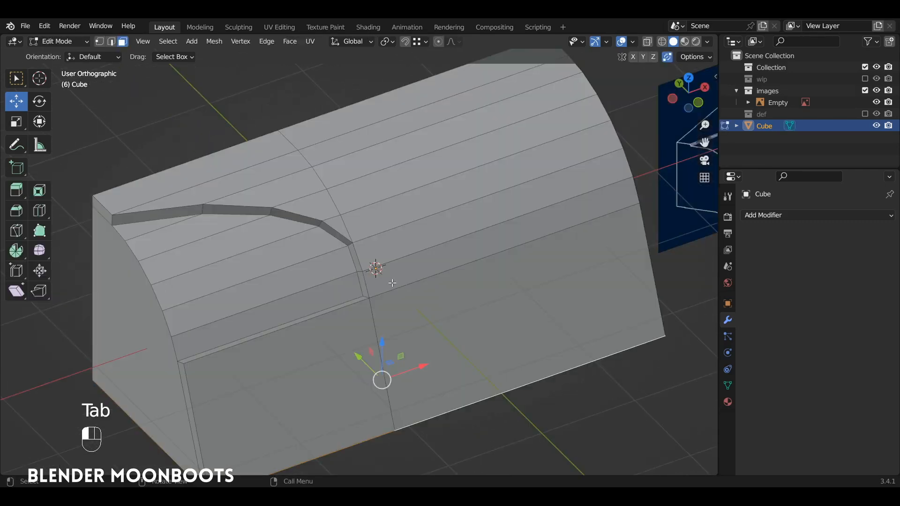
{"action": "left_click_drag", "start_coordinate": [392, 283], "coordinate": [384, 309], "text": "alt+shift"}
{"action": "scroll", "coordinate": [384, 318], "scroll_direction": "up", "scroll_amount": 3}
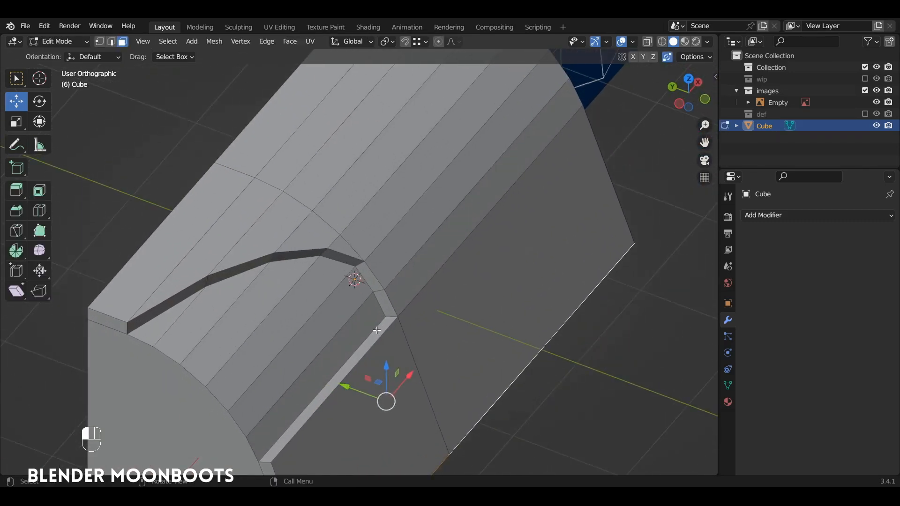
{"action": "key", "text": "2"}
{"action": "left_click", "coordinate": [377, 313]}
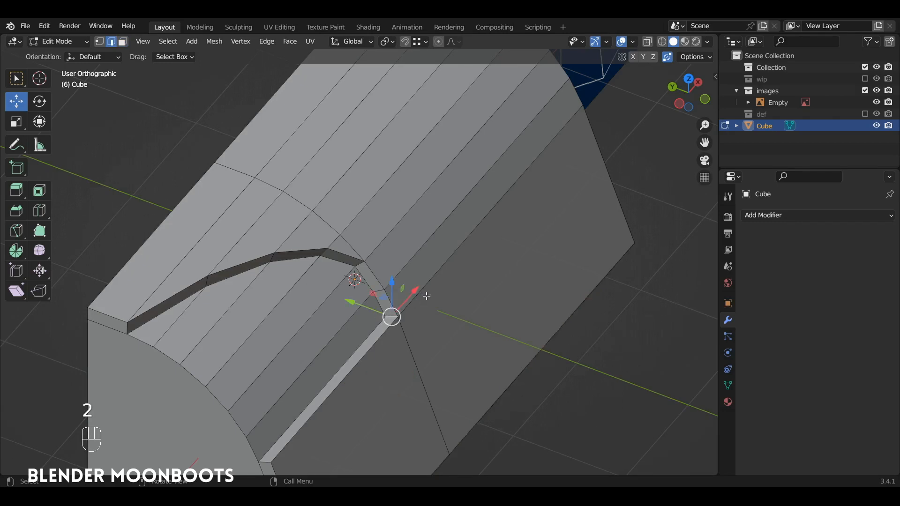
{"action": "key", "text": "ctrl+b"}
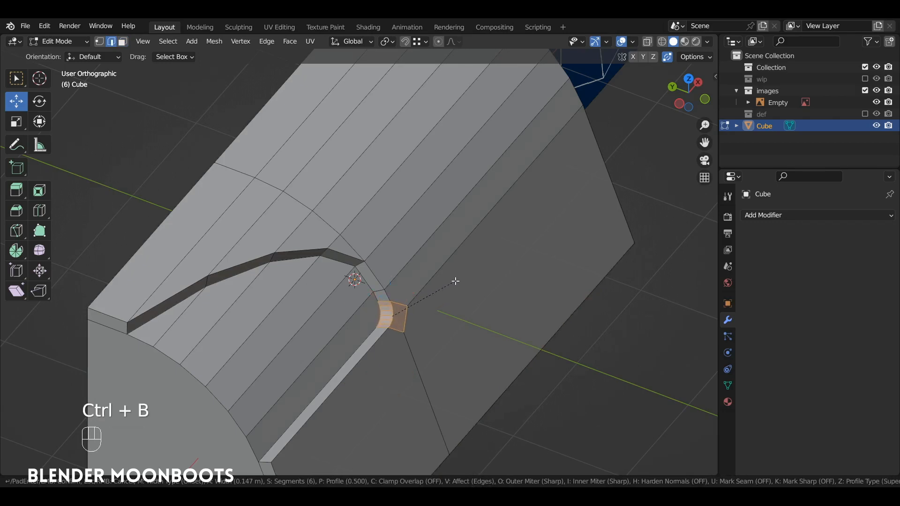
{"action": "scroll", "coordinate": [455, 282], "scroll_direction": "down", "scroll_amount": 1}
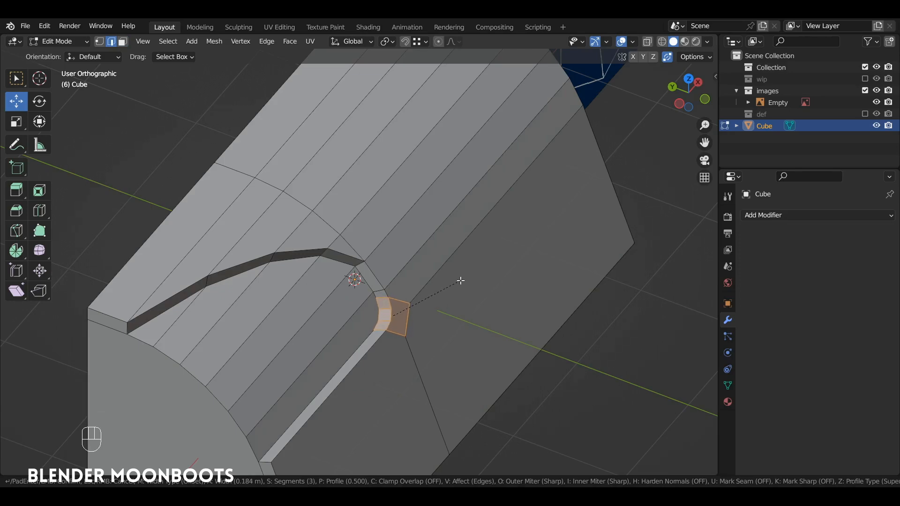
{"action": "left_click", "coordinate": [462, 279]}
Snap the upper outer vertex of the rounded recess corner onto the adjacent outer rim vertex to merge them with Auto Merge enabled.
{"action": "left_click_drag", "start_coordinate": [462, 279], "coordinate": [451, 248], "text": "alt"}
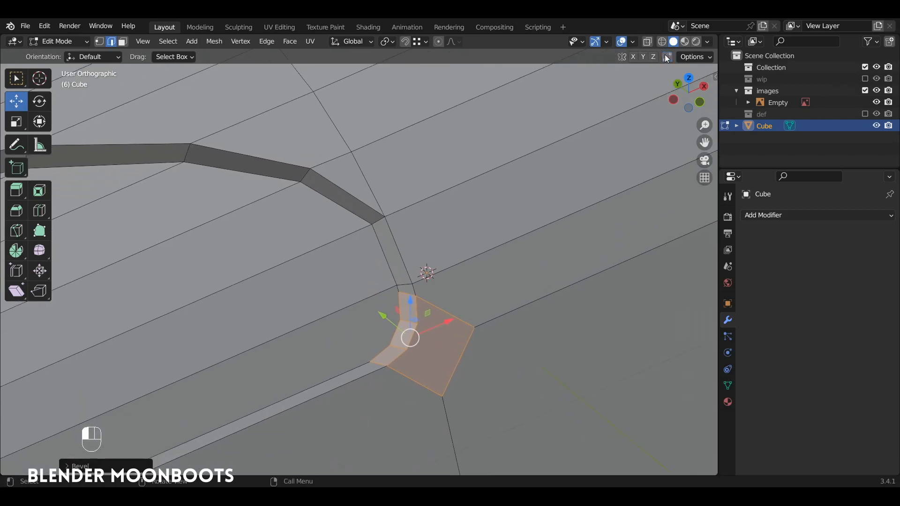
{"action": "left_click", "coordinate": [417, 41]}
{"action": "key", "text": "1"}
{"action": "left_click", "coordinate": [415, 297]}
{"action": "left_click_drag", "start_coordinate": [413, 298], "coordinate": [423, 295], "text": "alt"}
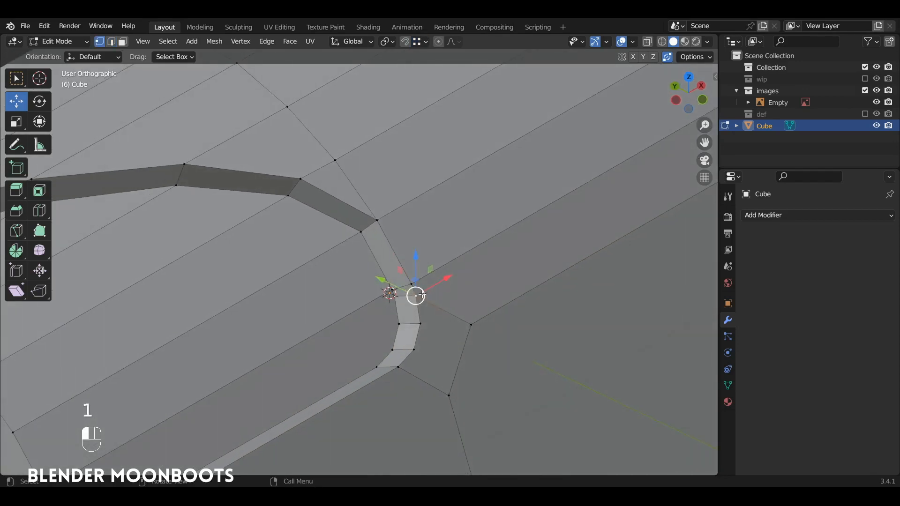
{"action": "key", "text": "g"}
{"action": "key", "text": "ctrl"}
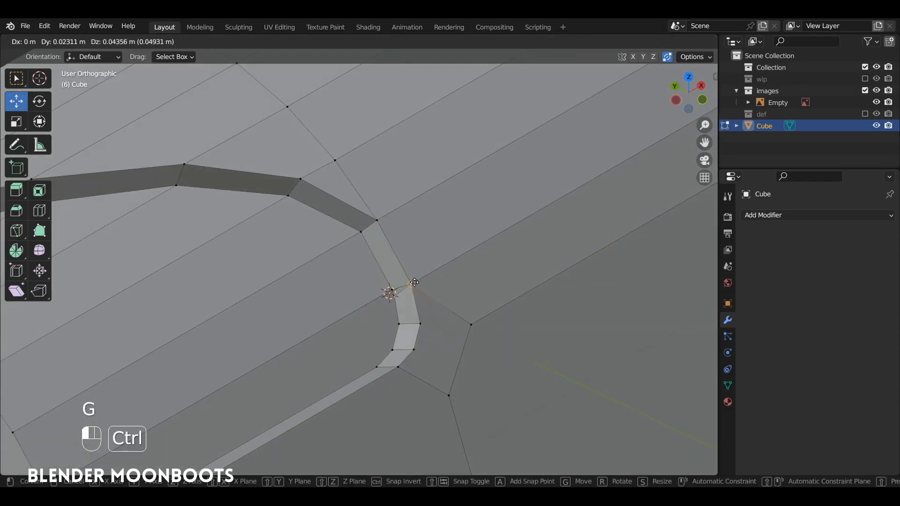
{"action": "left_click", "coordinate": [412, 283]}
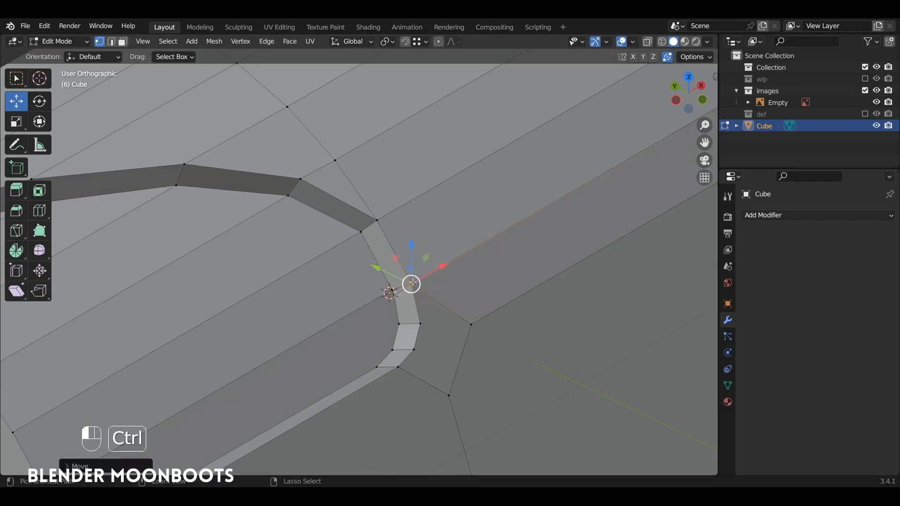
Snap the upper inner vertex of the rounded recess corner onto the adjacent inner rim vertex, and clear the selection.
{"action": "left_click_drag", "start_coordinate": [411, 284], "coordinate": [437, 294], "text": "alt+shift"}
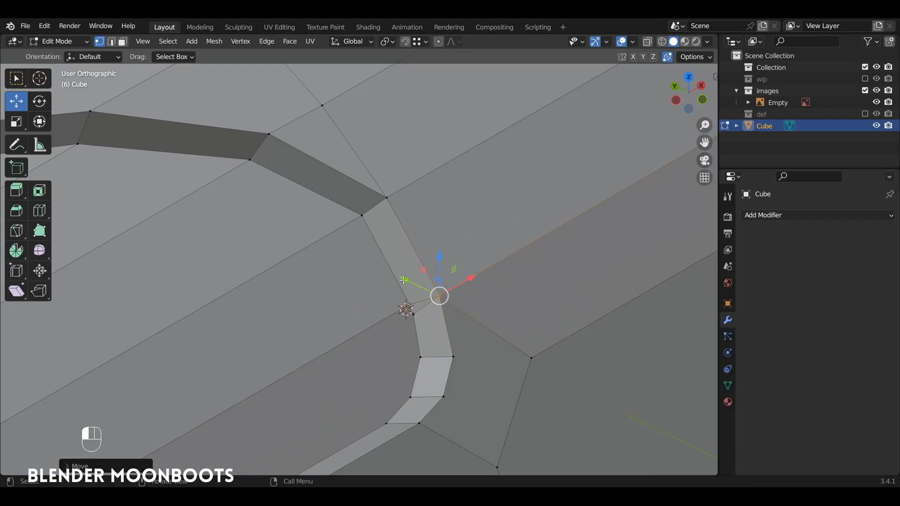
{"action": "left_click", "coordinate": [412, 314]}
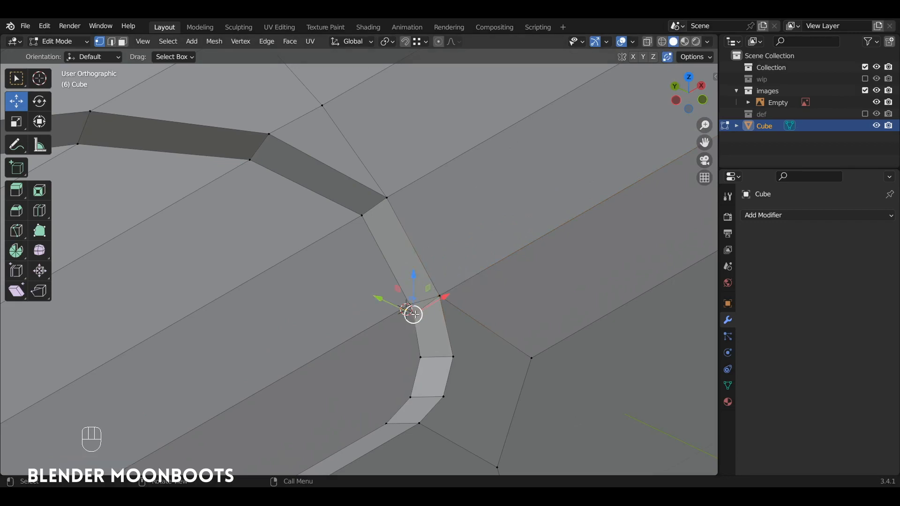
{"action": "key", "text": "g"}
{"action": "left_click", "coordinate": [418, 269]}
{"action": "left_click_drag", "start_coordinate": [419, 269], "coordinate": [435, 328], "text": "alt+shift"}
{"action": "left_click_drag", "start_coordinate": [435, 328], "coordinate": [407, 331], "text": "alt"}
{"action": "left_click_drag", "start_coordinate": [407, 331], "coordinate": [396, 290], "text": "alt+shift"}
{"action": "key", "text": "a"}
{"action": "key", "text": "a"}
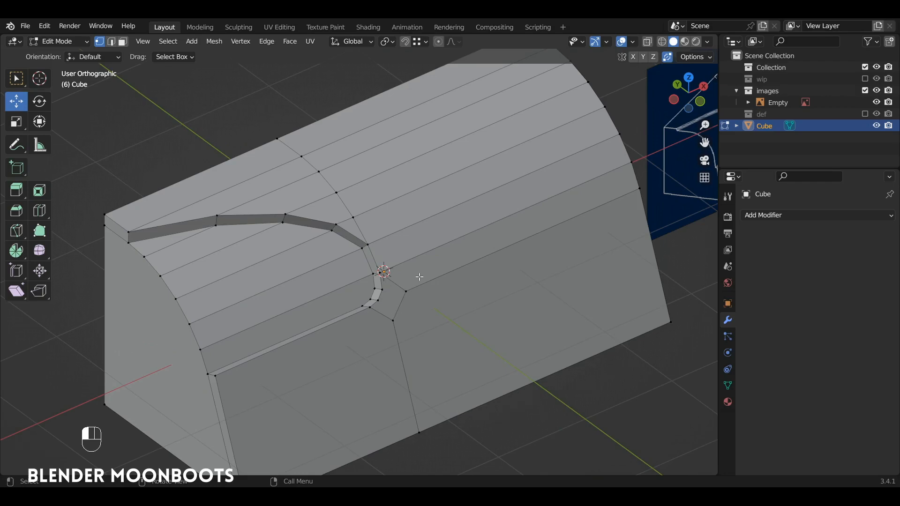
Knife a straight vertical cut through the whole mesh in front view, just beyond the diamond-shaped face at the recess's rounded corner.
{"action": "key", "text": "KP_1"}
{"action": "left_click_drag", "start_coordinate": [415, 273], "coordinate": [300, 257], "text": "alt+shift"}
{"action": "left_click_drag", "start_coordinate": [300, 257], "coordinate": [393, 220], "text": "alt+shift"}
{"action": "left_click_drag", "start_coordinate": [393, 220], "coordinate": [375, 186], "text": "ctrl+alt"}
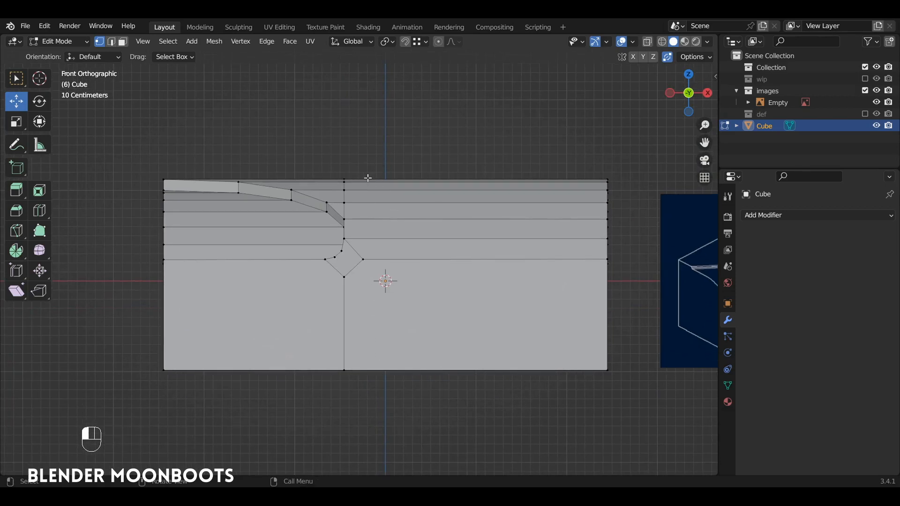
{"action": "key", "text": "k"}
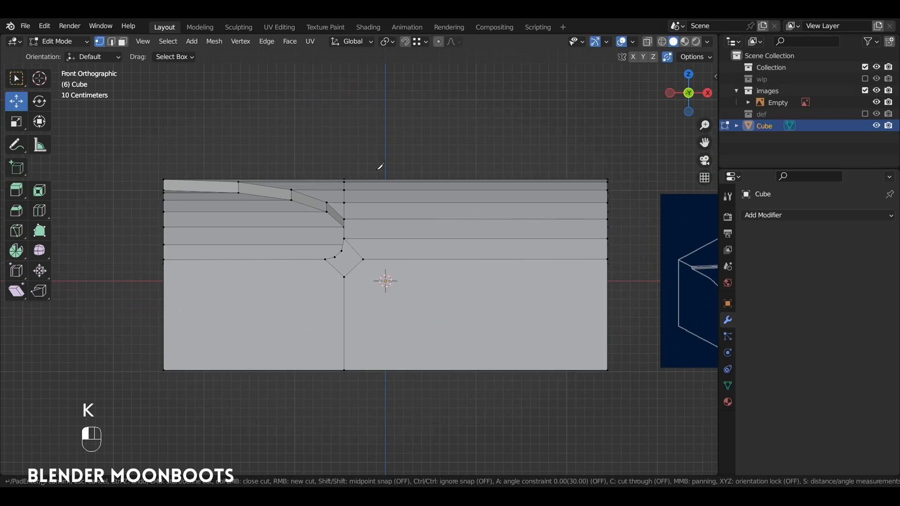
{"action": "key", "text": "a"}
{"action": "key", "text": "c"}
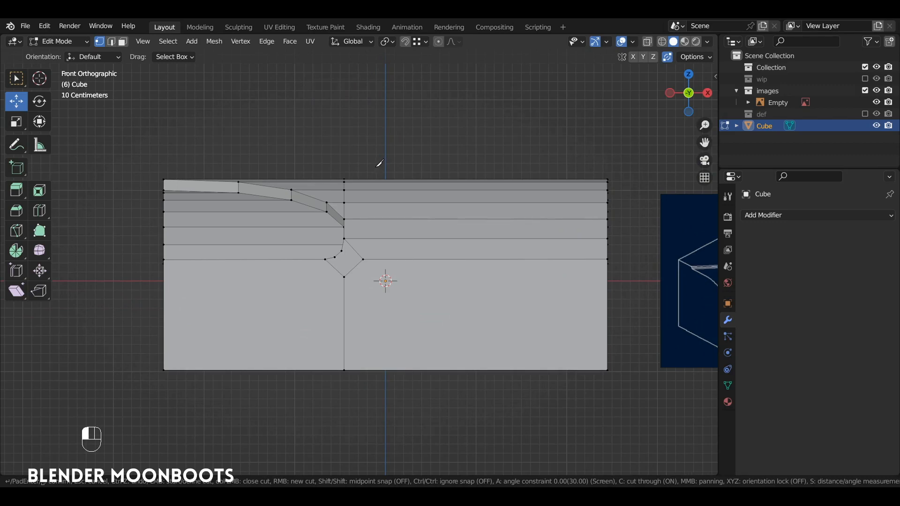
{"action": "left_click", "coordinate": [377, 161]}
{"action": "left_click", "coordinate": [388, 407]}
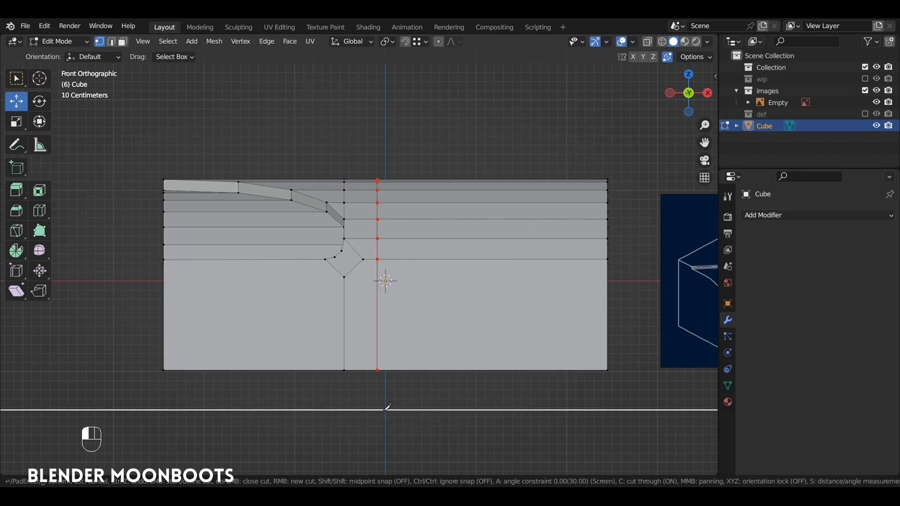
{"action": "key", "text": "Return"}
{"action": "left_click_drag", "start_coordinate": [380, 231], "coordinate": [438, 244], "text": "alt"}
Knife a straight horizontal cut through the whole mesh in front view, just below the diamond-shaped face at the recess corner.
{"action": "key", "text": "KP_1"}
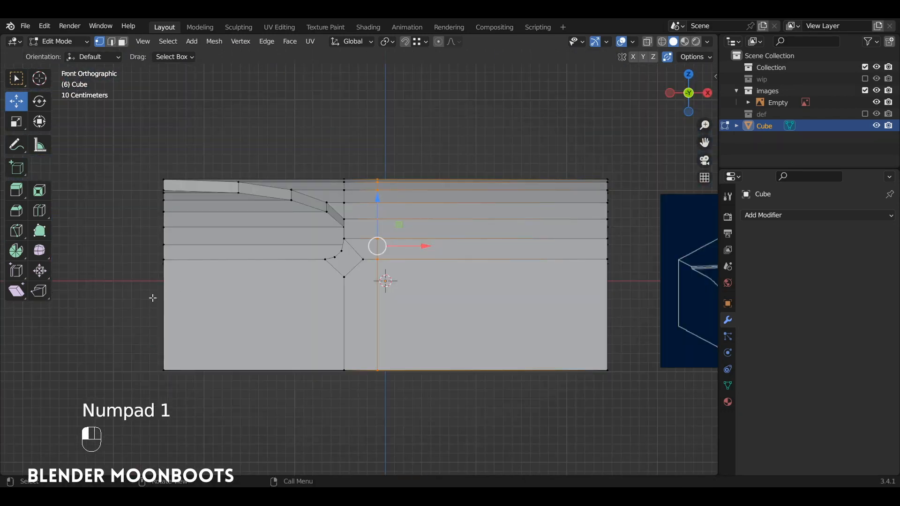
{"action": "key", "text": "k"}
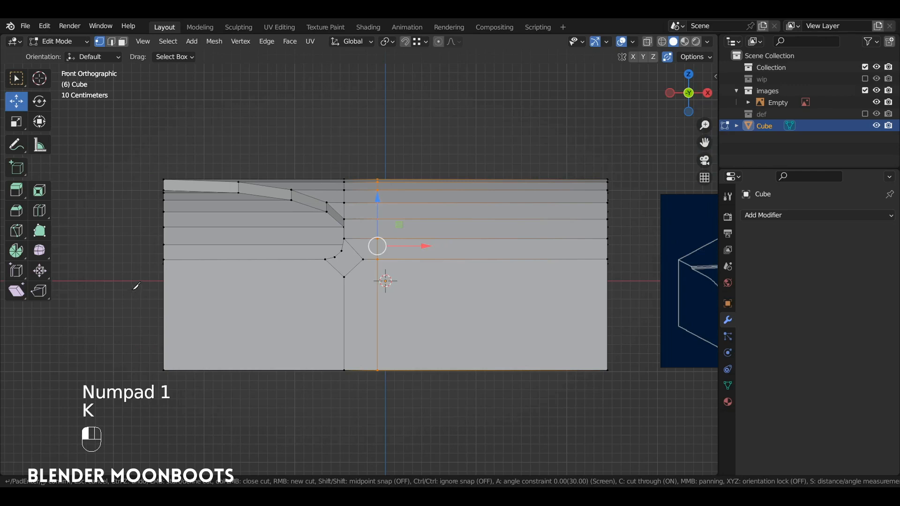
{"action": "left_click", "coordinate": [140, 280]}
{"action": "key", "text": "Return"}
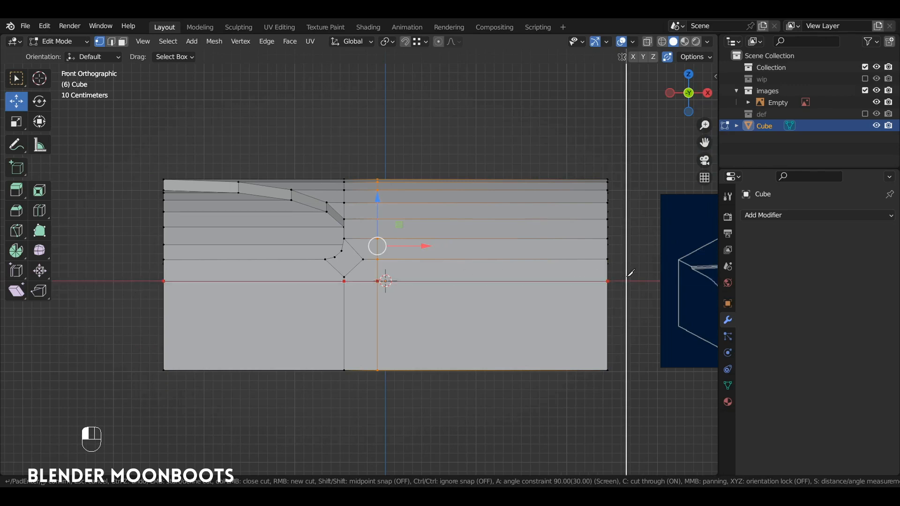
Snap the lowest vertex of the diamond-shaped face onto the new horizontal cut's vertex directly below, merging the two.
{"action": "middle_click_drag", "start_coordinate": [590, 268], "coordinate": [375, 284]}
{"action": "scroll", "coordinate": [366, 288], "scroll_direction": "up", "scroll_amount": 3}
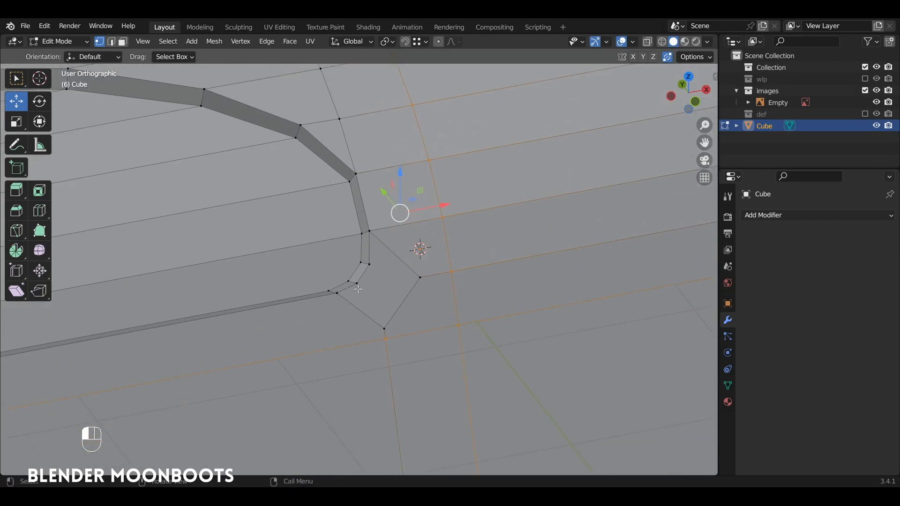
{"action": "left_click", "coordinate": [340, 292]}
{"action": "left_click_drag", "start_coordinate": [383, 327], "coordinate": [370, 316], "text": "alt"}
{"action": "left_click", "coordinate": [388, 328]}
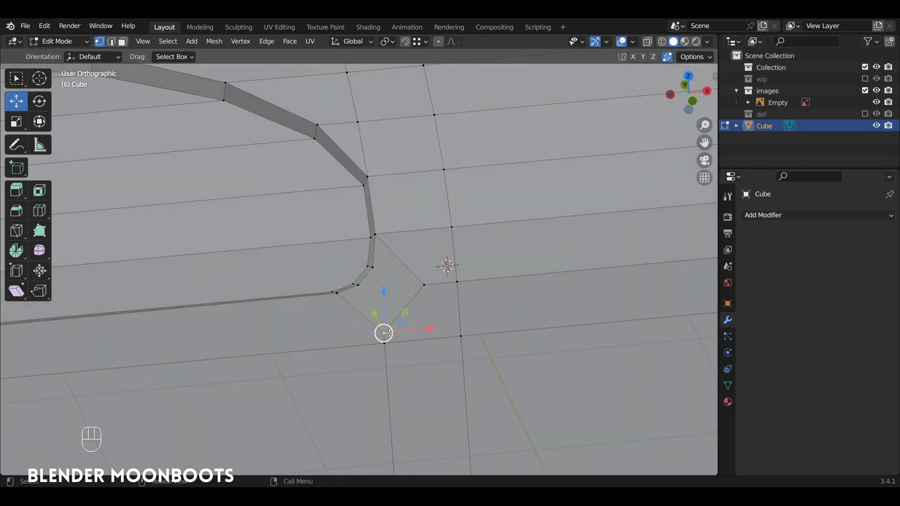
{"action": "key", "text": "g"}
{"action": "left_click", "coordinate": [384, 342]}
{"action": "left_click_drag", "start_coordinate": [421, 290], "coordinate": [482, 269], "text": "alt"}
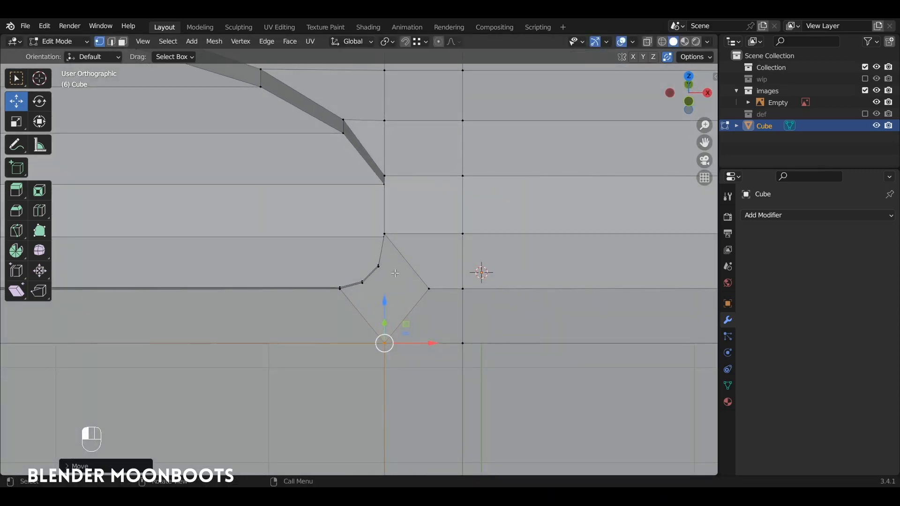
Connect the two middle outer vertices of the recess's rounded corner to the neighbouring vertices on the new vertical cut.
{"action": "left_click_drag", "start_coordinate": [380, 267], "coordinate": [434, 265], "text": "alt"}
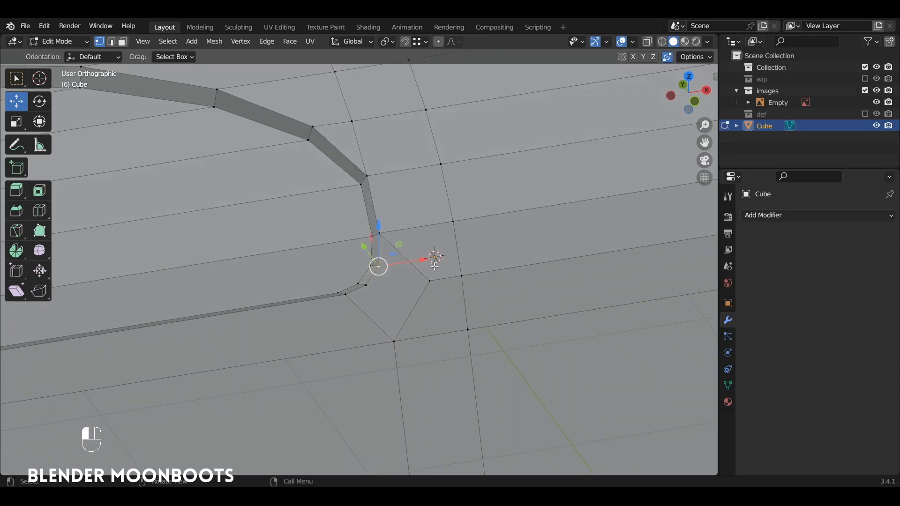
{"action": "left_click", "coordinate": [457, 273], "text": "shift"}
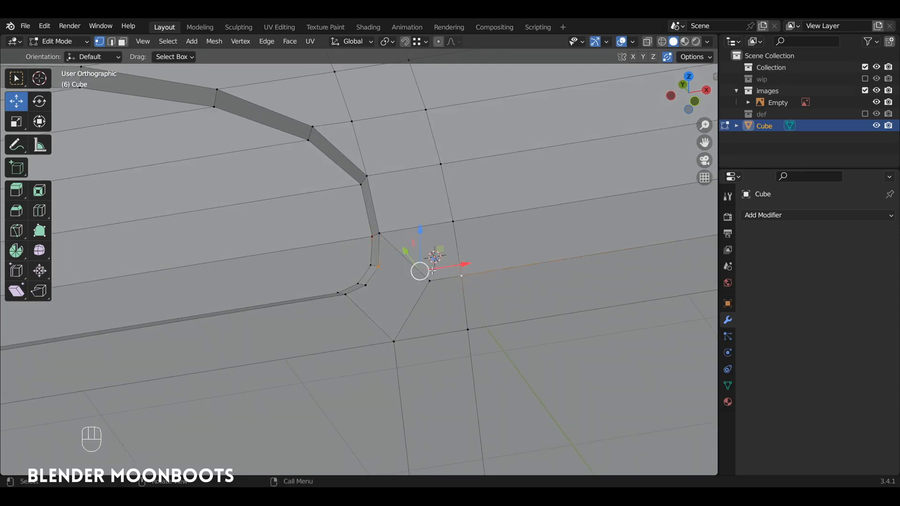
{"action": "left_click", "coordinate": [467, 328], "text": "shift"}
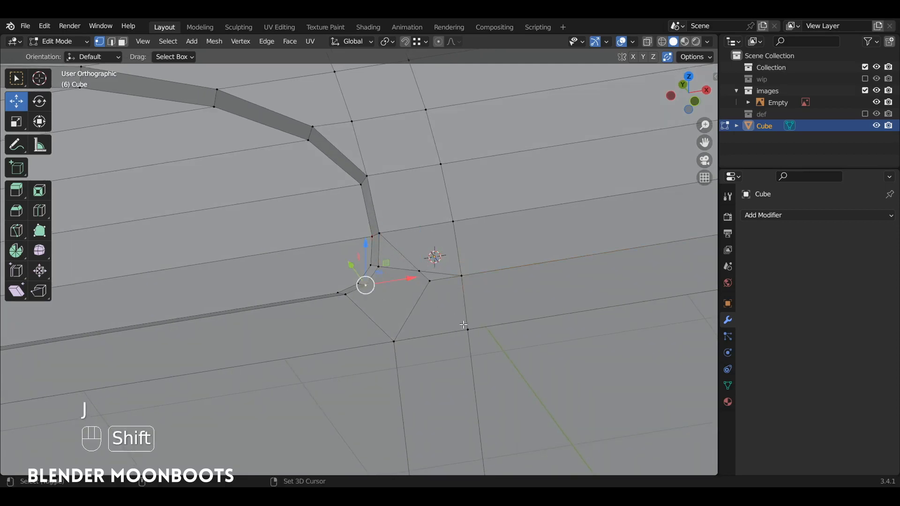
{"action": "key", "text": "j"}
Dissolve the diamond's leftover diagonal edges beside the recess corner and the short edge joining it to the vertical cut.
{"action": "key", "text": "2"}
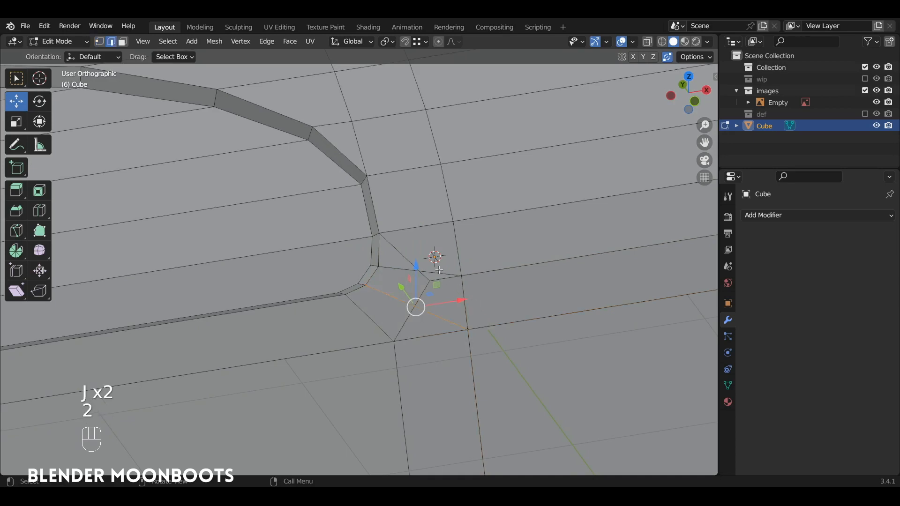
{"action": "left_click", "coordinate": [398, 250]}
{"action": "left_click", "coordinate": [424, 276], "text": "shift"}
{"action": "left_click", "coordinate": [423, 294], "text": "shift"}
{"action": "left_click", "coordinate": [438, 282], "text": "shift"}
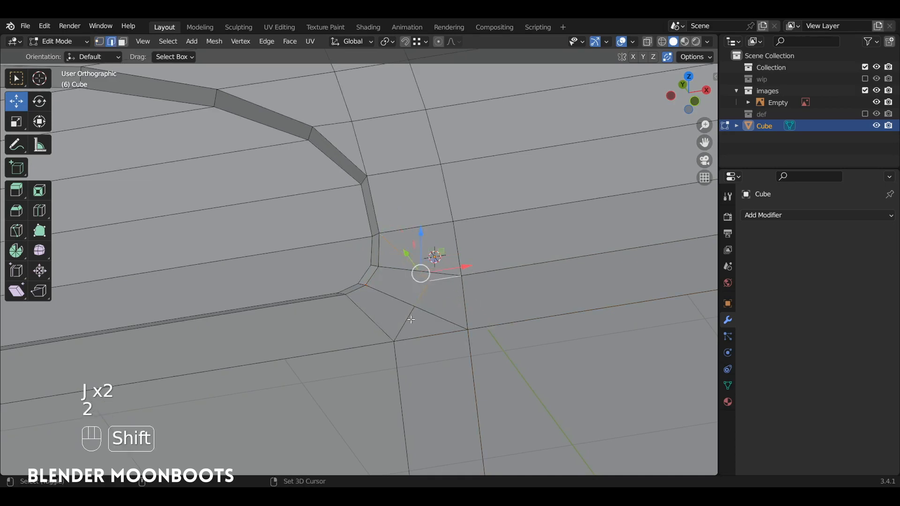
{"action": "left_click", "coordinate": [408, 321], "text": "shift"}
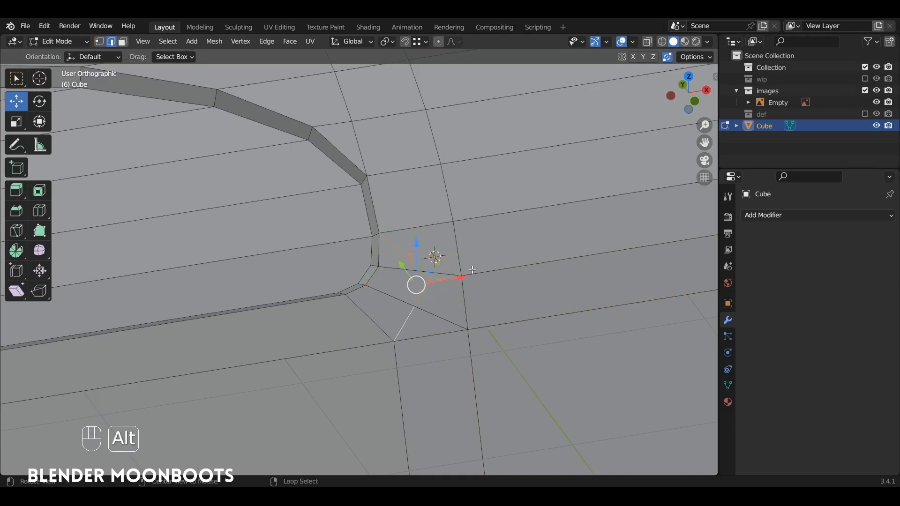
{"action": "left_click_drag", "start_coordinate": [437, 296], "coordinate": [516, 300], "text": "alt"}
{"action": "key", "text": "ctrl+x"}
Return to Object Mode, apply Shade Smooth to the box, and inspect the shading around the recess.
{"action": "key", "text": "Tab"}
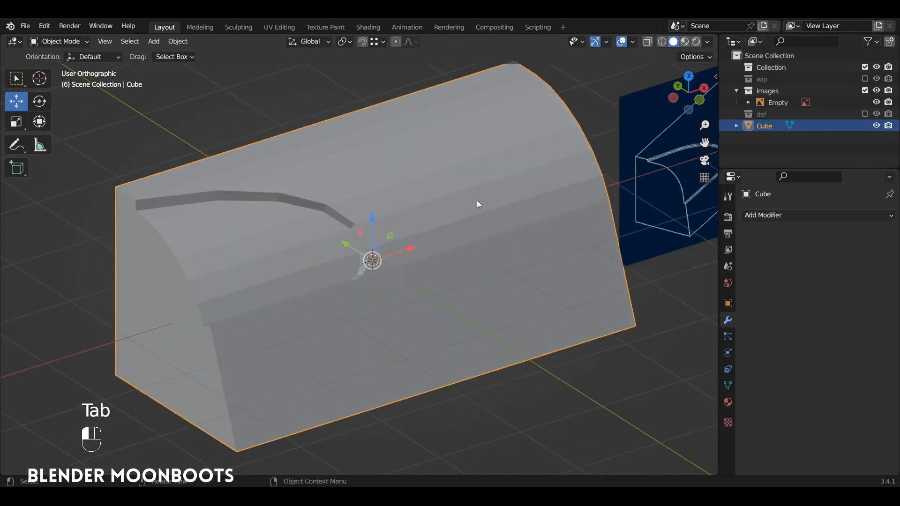
{"action": "right_click", "coordinate": [479, 188]}
{"action": "left_click", "coordinate": [475, 188]}
{"action": "middle_click_drag", "start_coordinate": [472, 194], "coordinate": [436, 126]}
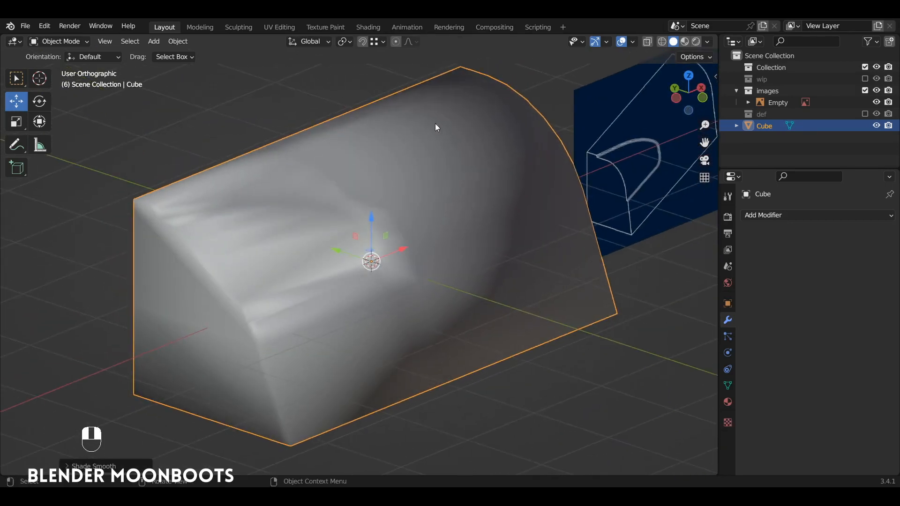
{"action": "left_click_drag", "start_coordinate": [492, 252], "coordinate": [421, 138], "text": "alt"}
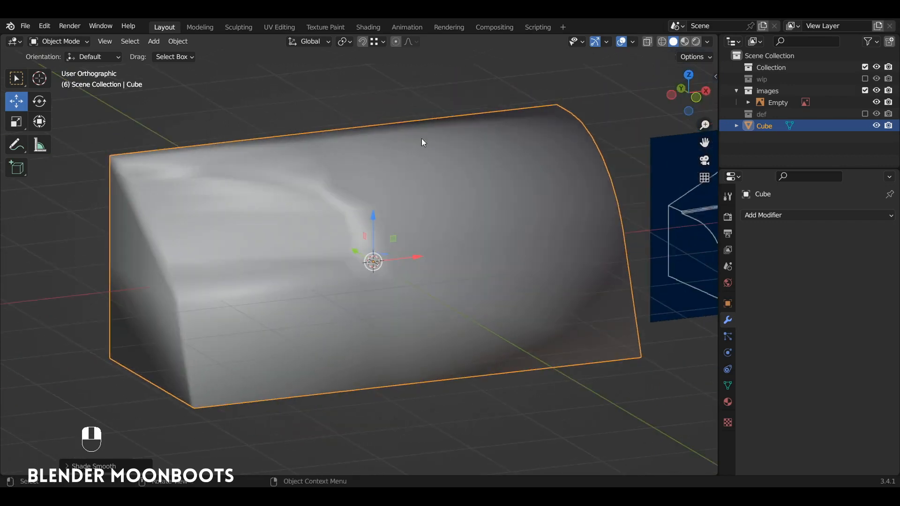
{"action": "middle_click_drag", "start_coordinate": [480, 248], "coordinate": [440, 162]}
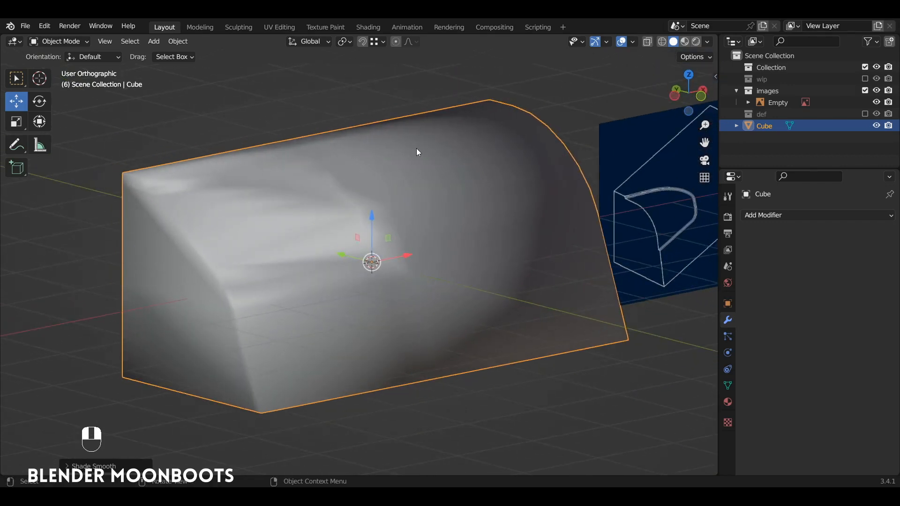
{"action": "left_click_drag", "start_coordinate": [496, 246], "coordinate": [487, 249], "text": "alt"}
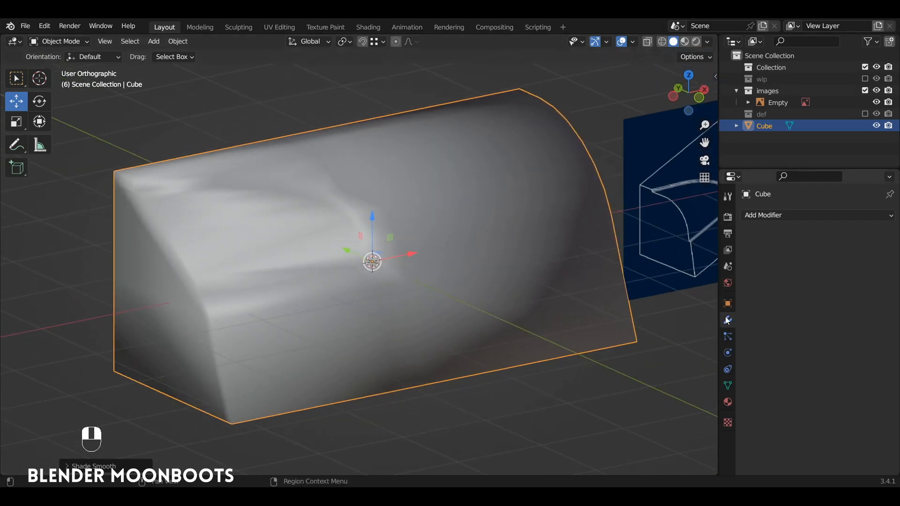
Add a Subdivision Surface modifier to the box and inspect the smoothed shape.
{"action": "left_click", "coordinate": [770, 217]}
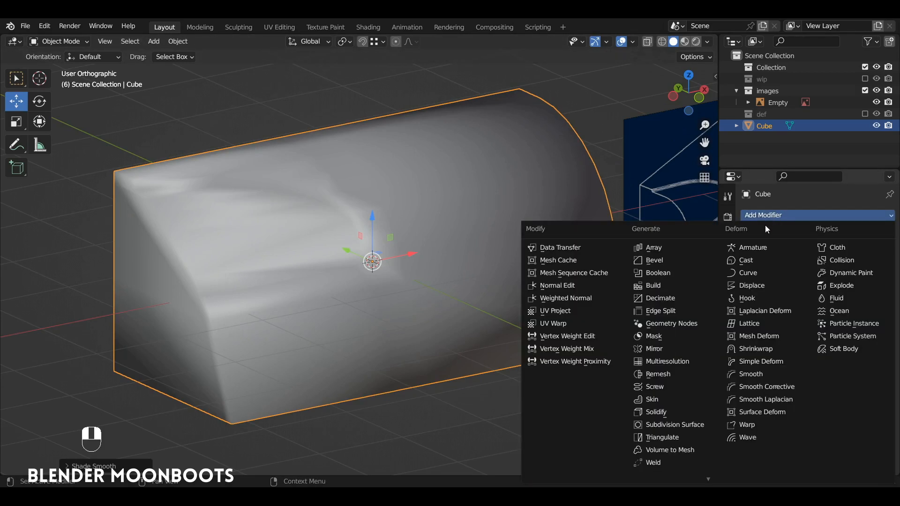
{"action": "left_click", "coordinate": [678, 424]}
{"action": "left_click_drag", "start_coordinate": [633, 319], "coordinate": [612, 304], "text": "alt"}
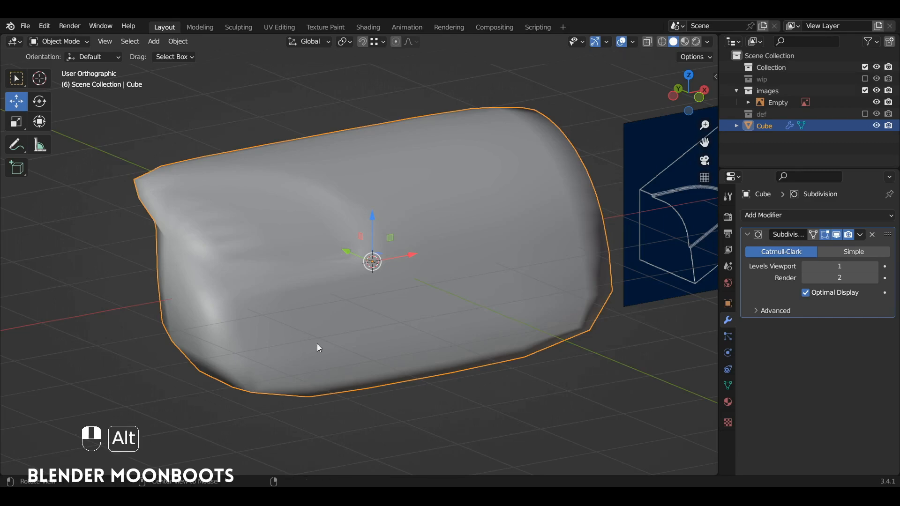
{"action": "mouse_move", "coordinate": [317, 344]}
{"action": "left_mouse_down", "text": "alt"}
{"action": "mouse_move", "coordinate": [257, 255]}
{"action": "mouse_move", "coordinate": [359, 270]}
{"action": "mouse_move", "coordinate": [332, 346]}
{"action": "mouse_move", "coordinate": [304, 342]}
{"action": "left_mouse_up", "text": "alt"}
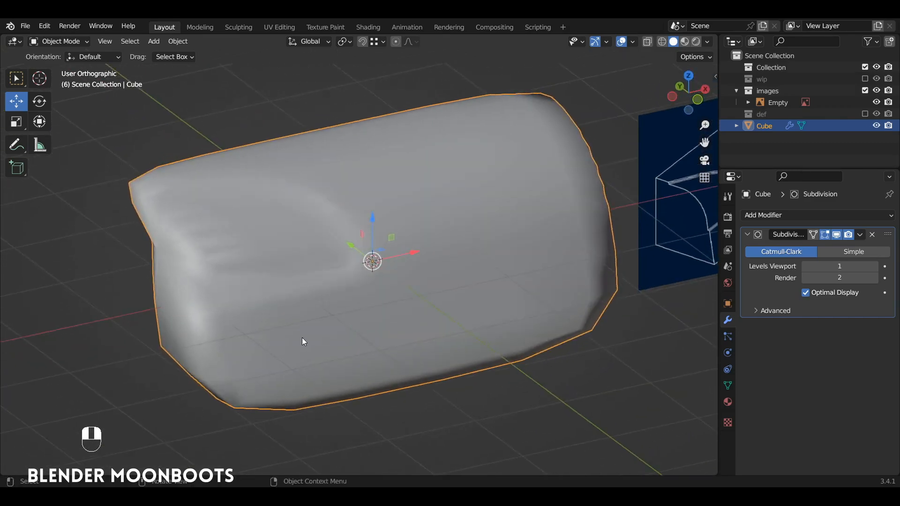
Try beveling the recess's curved edge along the box's end face with 3 segments, undo it, and return to Object Mode.
{"action": "key", "text": "Tab"}
{"action": "left_click_drag", "start_coordinate": [288, 298], "coordinate": [183, 238], "text": "alt"}
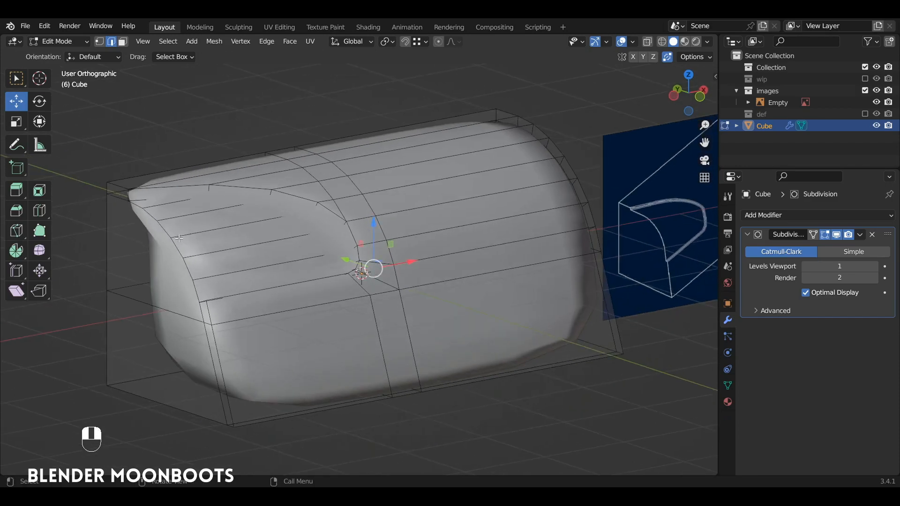
{"action": "left_click", "coordinate": [141, 207]}
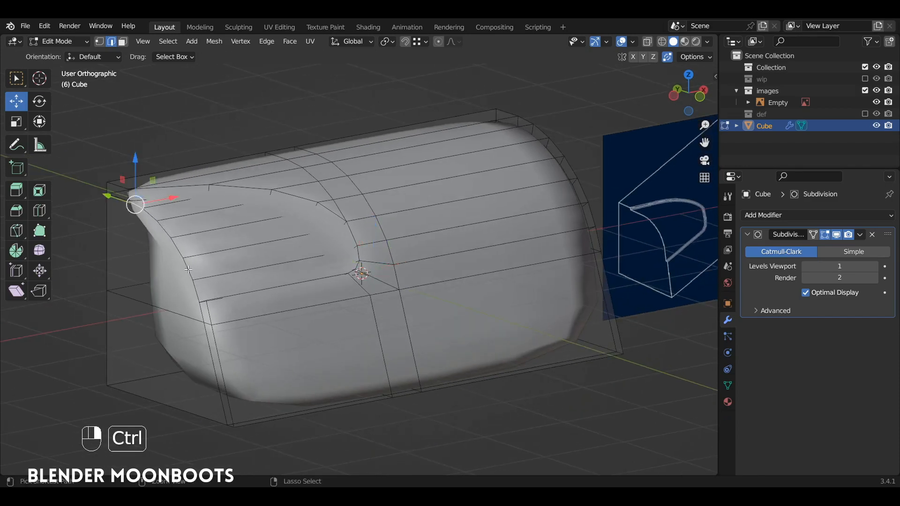
{"action": "left_click", "coordinate": [225, 244], "text": "ctrl"}
{"action": "key", "text": "ctrl+b"}
{"action": "left_click", "coordinate": [230, 242]}
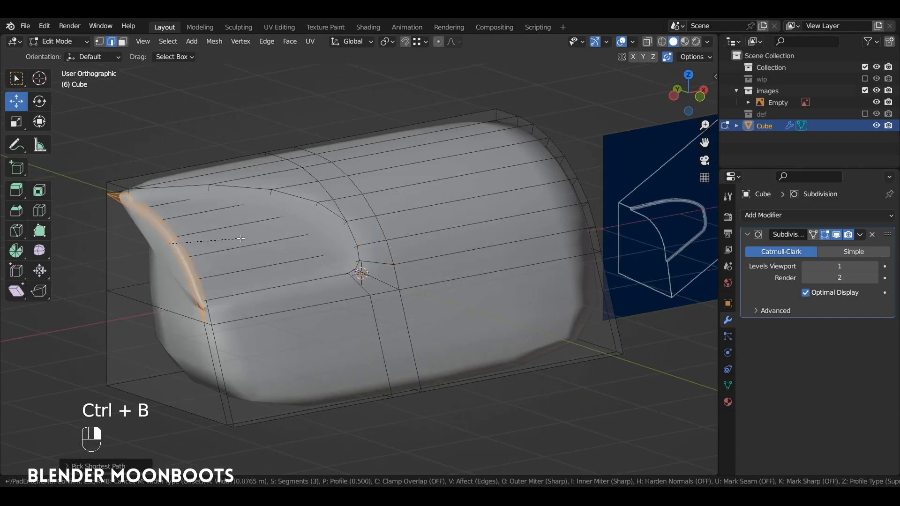
{"action": "key", "text": "ctrl+z"}
{"action": "left_click_drag", "start_coordinate": [231, 241], "coordinate": [488, 240], "text": "alt"}
{"action": "key", "text": "Tab"}
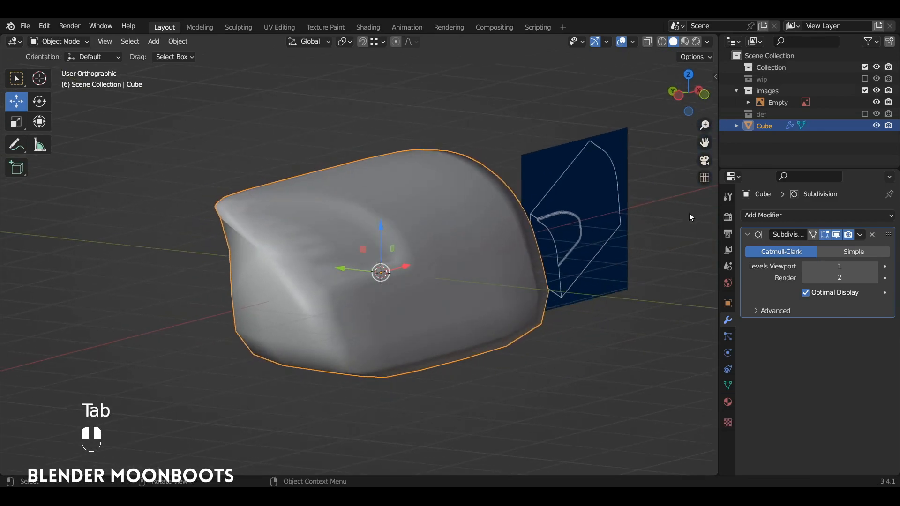
Add a Bevel modifier ahead of Subdivision in the stack, with an amount of 0.03 m and 2 segments.
{"action": "left_click", "coordinate": [769, 214]}
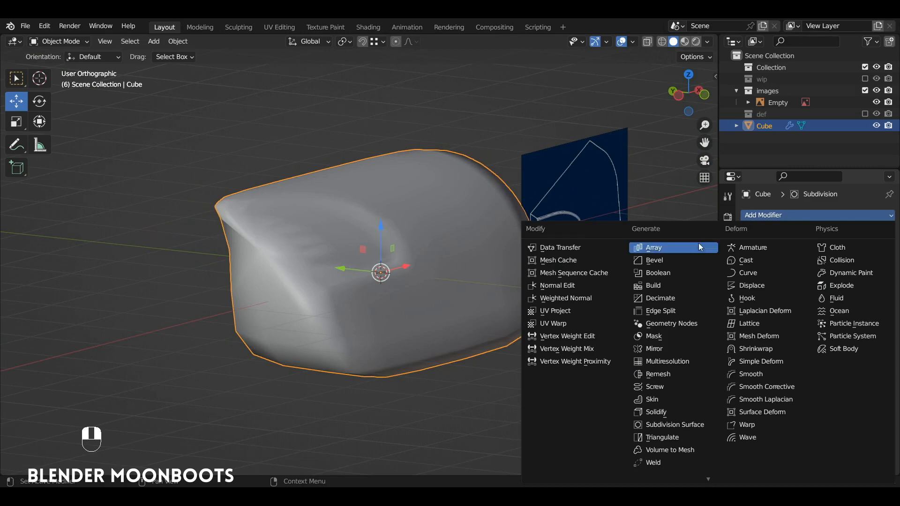
{"action": "left_click", "coordinate": [684, 263]}
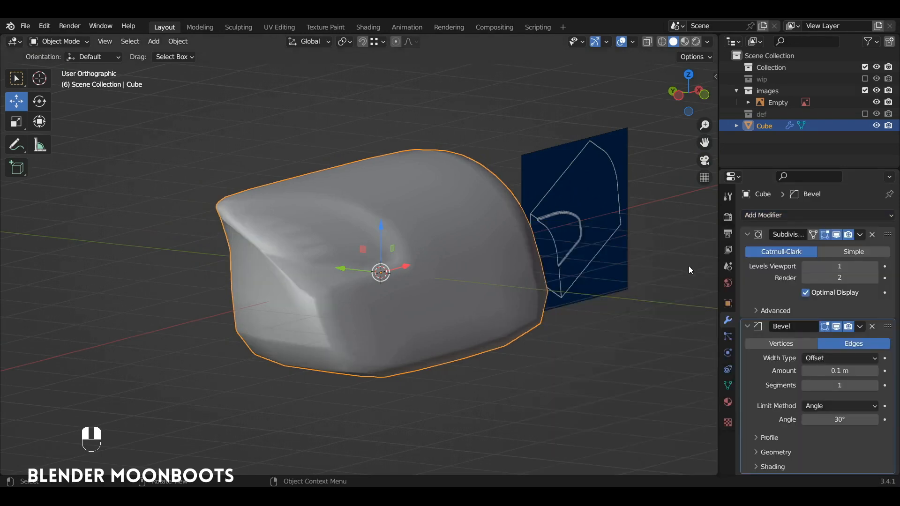
{"action": "left_click_drag", "start_coordinate": [887, 329], "coordinate": [886, 235]}
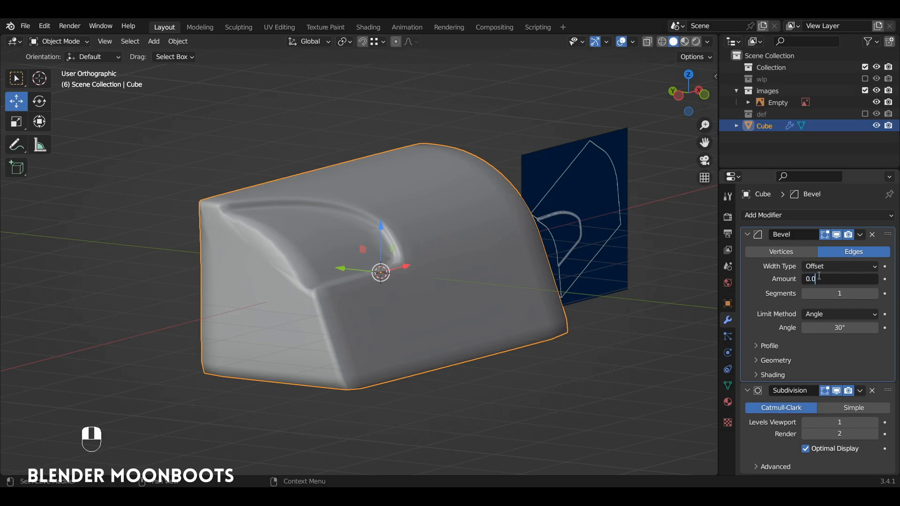
{"action": "key", "text": "Return"}
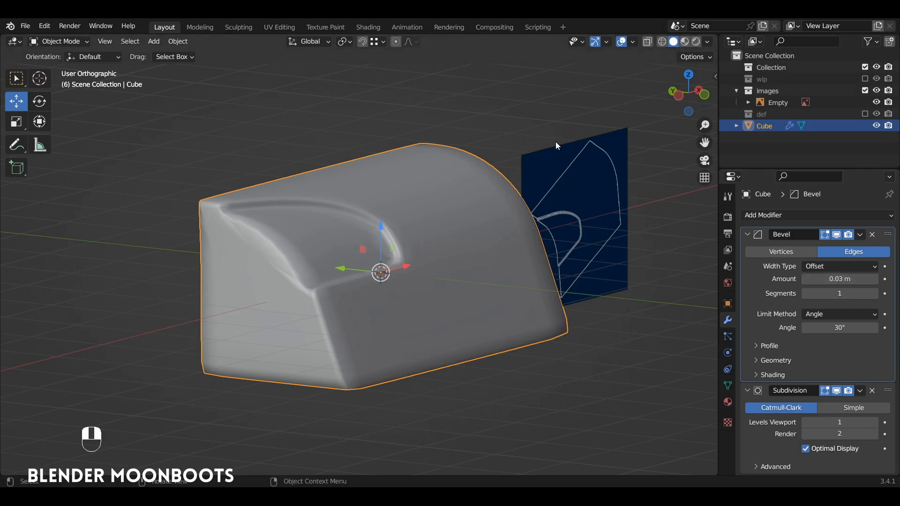
{"action": "left_click", "coordinate": [875, 293]}
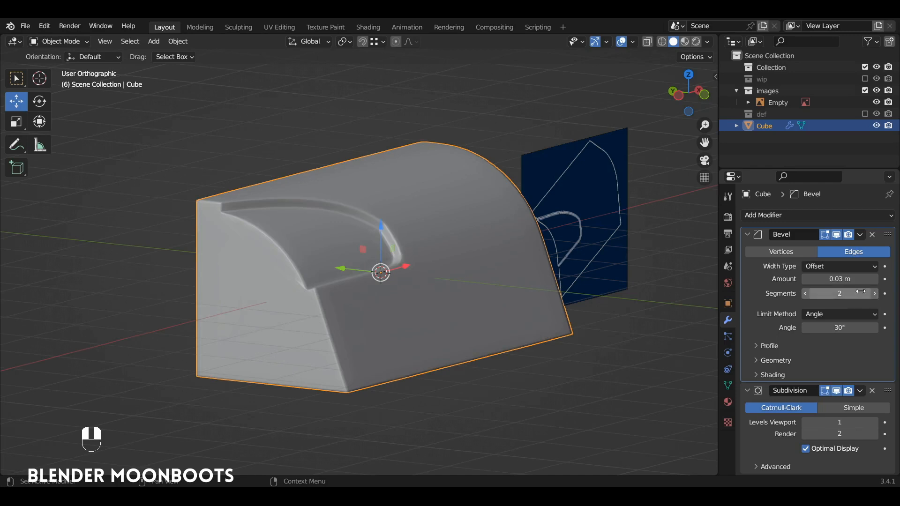
Set the Subdivision modifier's viewport levels to 2 and inspect the recess's rounded corner up close.
{"action": "left_click_drag", "start_coordinate": [605, 307], "coordinate": [595, 253], "text": "alt"}
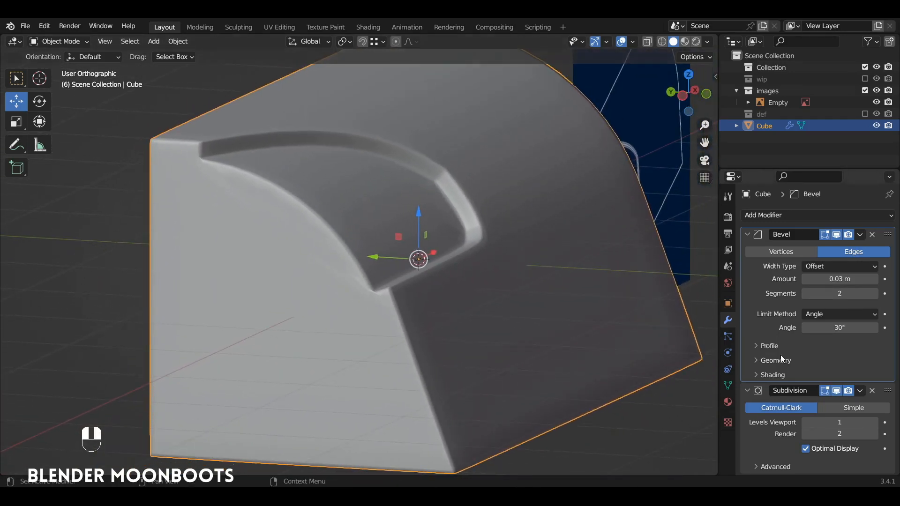
{"action": "left_click", "coordinate": [875, 422]}
{"action": "left_click_drag", "start_coordinate": [697, 370], "coordinate": [436, 325], "text": "alt"}
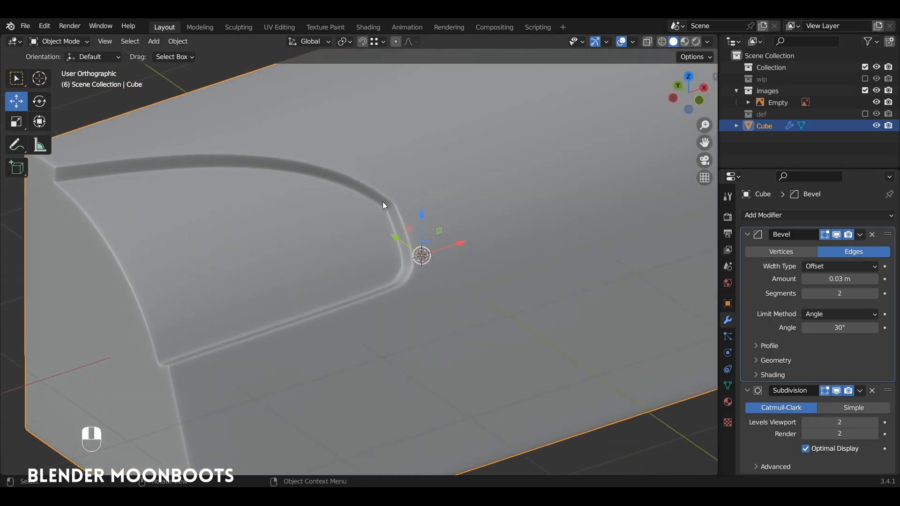
Check the mesh around the recess's upper corner and raise the Bevel modifier's angle limit to 39°.
{"action": "key", "text": "Tab"}
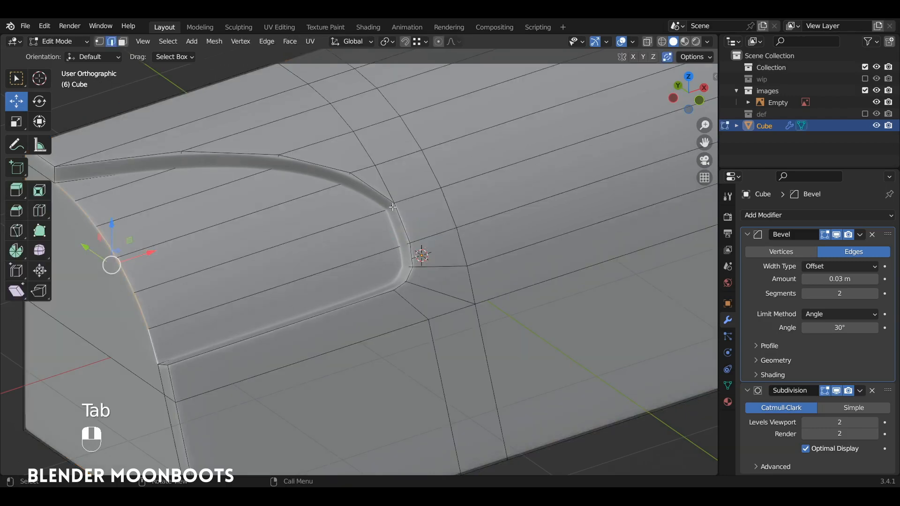
{"action": "left_click_drag", "start_coordinate": [393, 206], "coordinate": [563, 235], "text": "alt+shift"}
{"action": "key", "text": "Tab"}
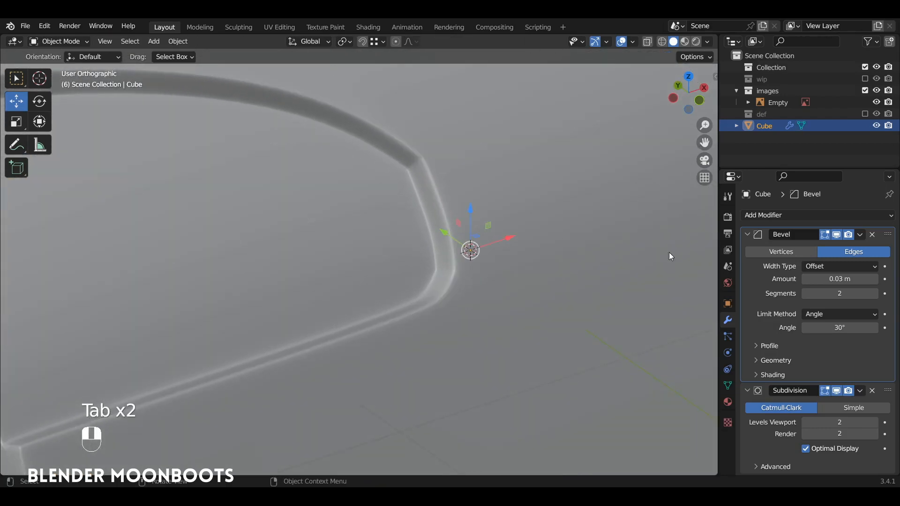
{"action": "left_click_drag", "start_coordinate": [805, 328], "coordinate": [836, 329]}
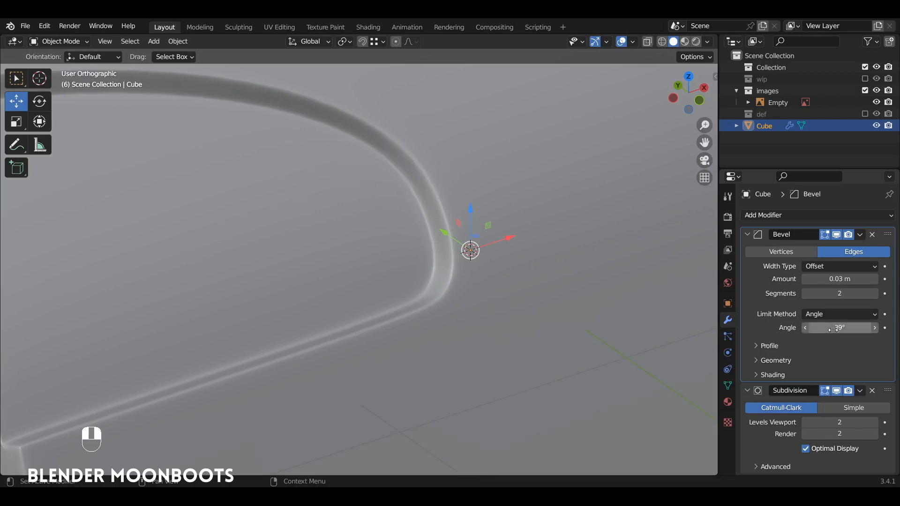
{"action": "left_click_drag", "start_coordinate": [469, 255], "coordinate": [474, 297], "text": "alt+shift"}
{"action": "scroll", "coordinate": [464, 261], "scroll_direction": "down", "scroll_amount": 5}
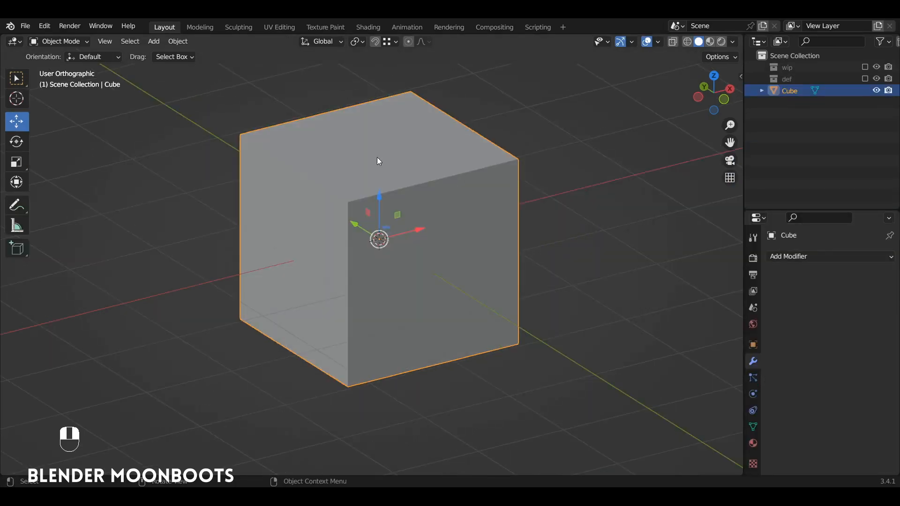
Scale the new cube's mesh to 0.518 along X and about 1.17 along Z.
{"action": "key", "text": "Tab"}
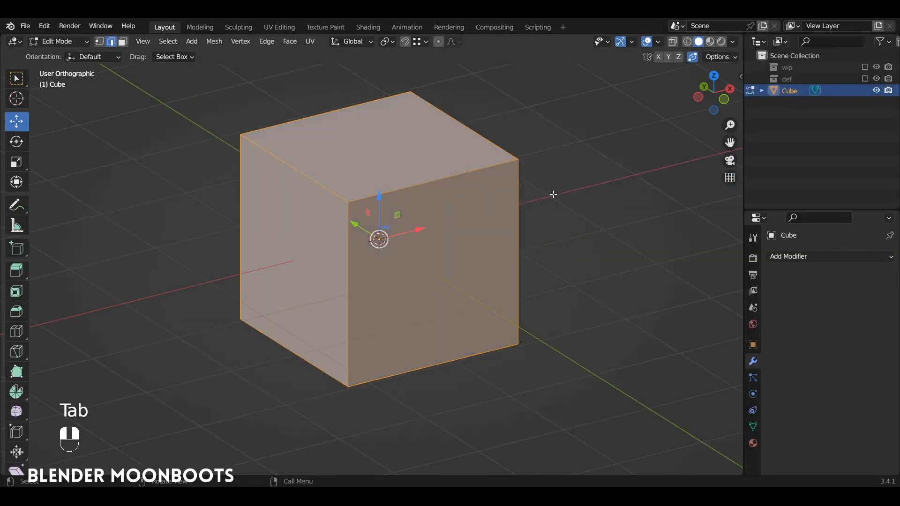
{"action": "key", "text": "s"}
{"action": "key", "text": "x"}
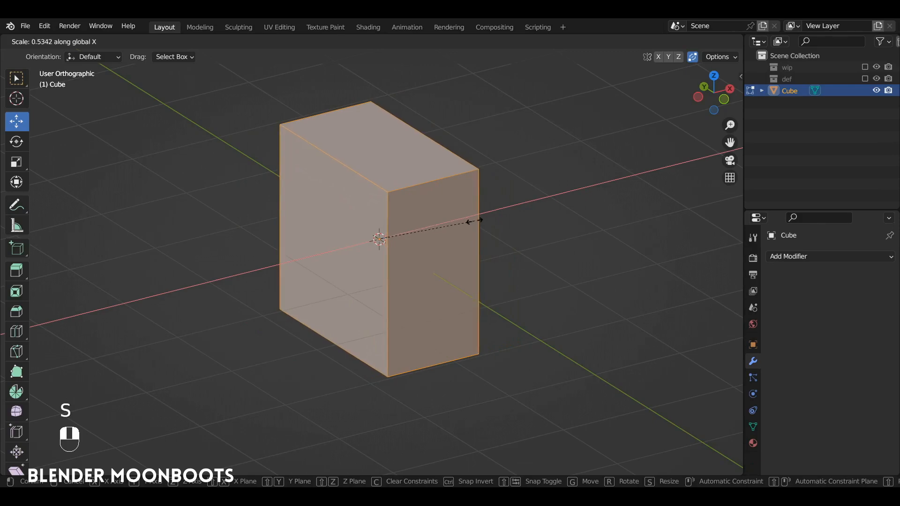
{"action": "left_click", "coordinate": [466, 221]}
{"action": "key", "text": "s"}
{"action": "key", "text": "z"}
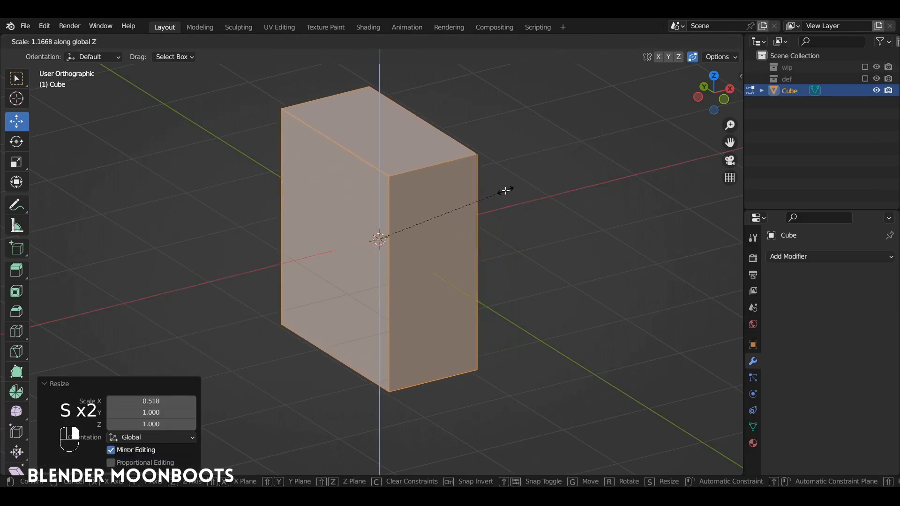
{"action": "left_click", "coordinate": [505, 190]}
Bevel the block's two front vertical edges with 4 segments and a 1.27 m width, with Clamp Overlap enabled.
{"action": "left_click", "coordinate": [390, 231], "text": "alt"}
{"action": "left_click", "coordinate": [478, 213], "text": "alt+shift"}
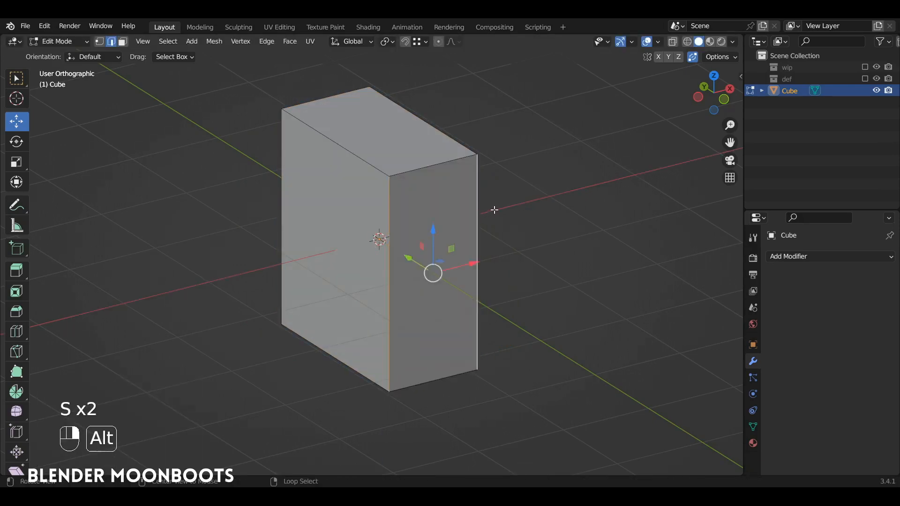
{"action": "mouse_move", "coordinate": [494, 210]}
{"action": "middle_mouse_down"}
{"action": "mouse_move", "coordinate": [464, 214]}
{"action": "mouse_move", "coordinate": [487, 219]}
{"action": "mouse_move", "coordinate": [498, 199]}
{"action": "middle_mouse_up"}
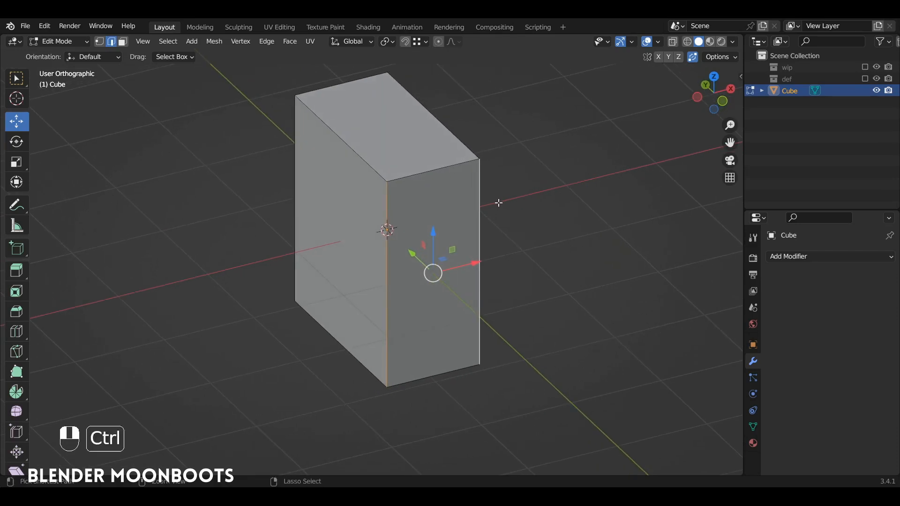
{"action": "key", "text": "ctrl+b"}
{"action": "scroll", "coordinate": [543, 195], "scroll_direction": "up", "scroll_amount": 2}
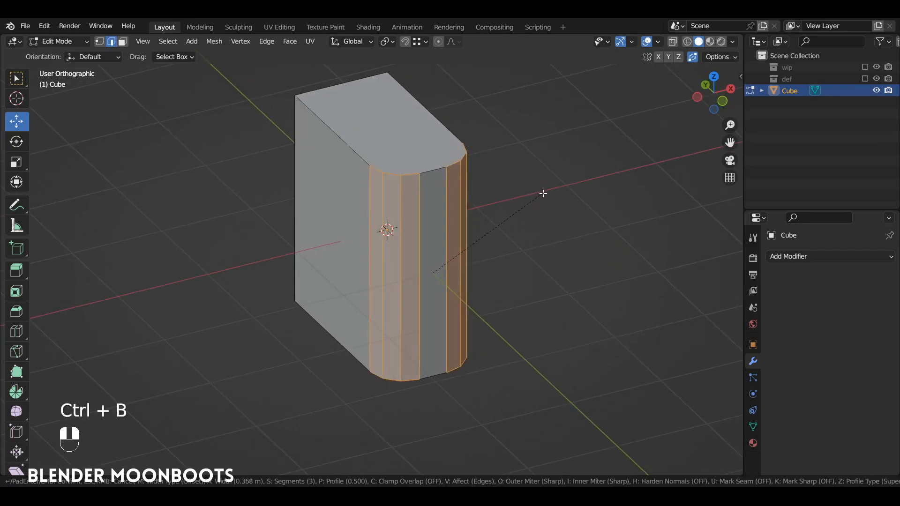
{"action": "scroll", "coordinate": [553, 194], "scroll_direction": "up", "scroll_amount": 1}
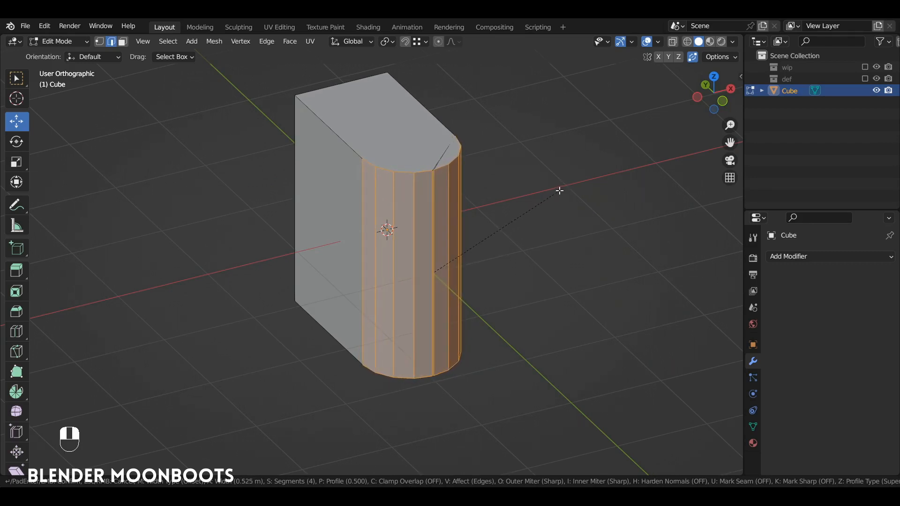
{"action": "left_click", "coordinate": [560, 191]}
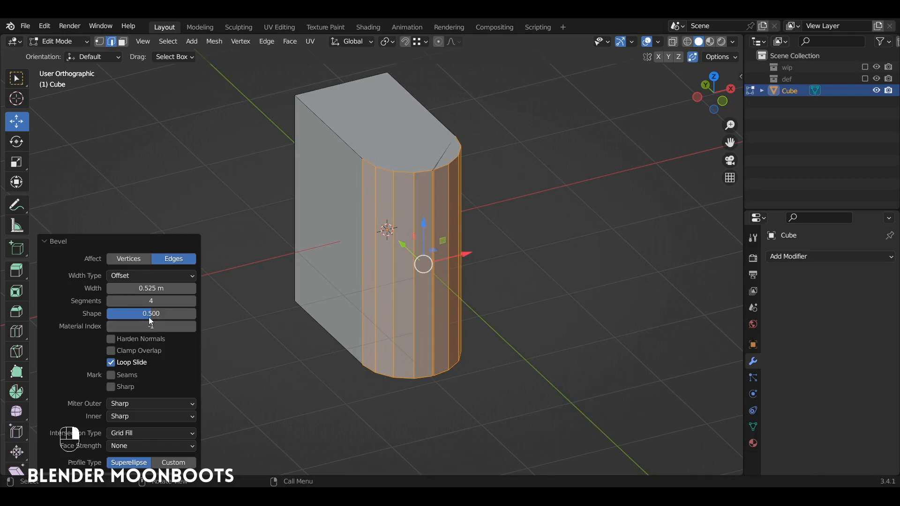
{"action": "left_click", "coordinate": [111, 351]}
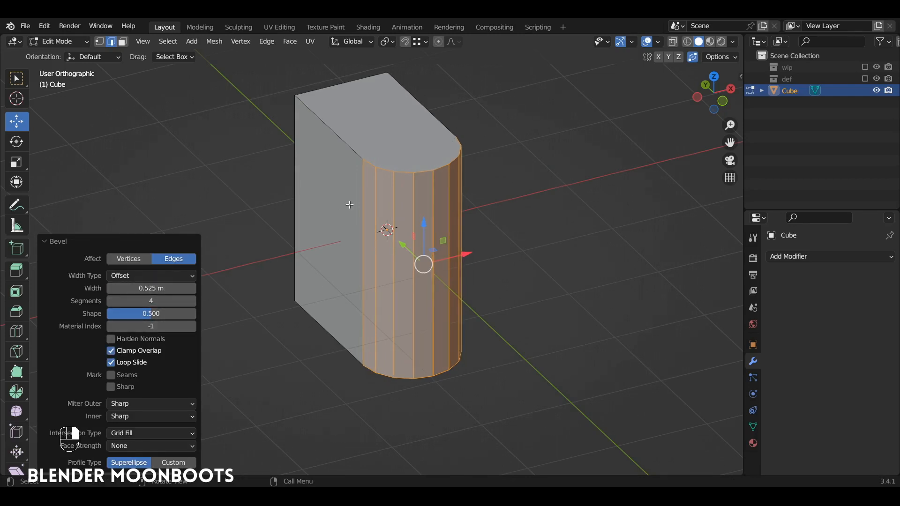
{"action": "left_click_drag", "start_coordinate": [192, 289], "coordinate": [167, 297]}
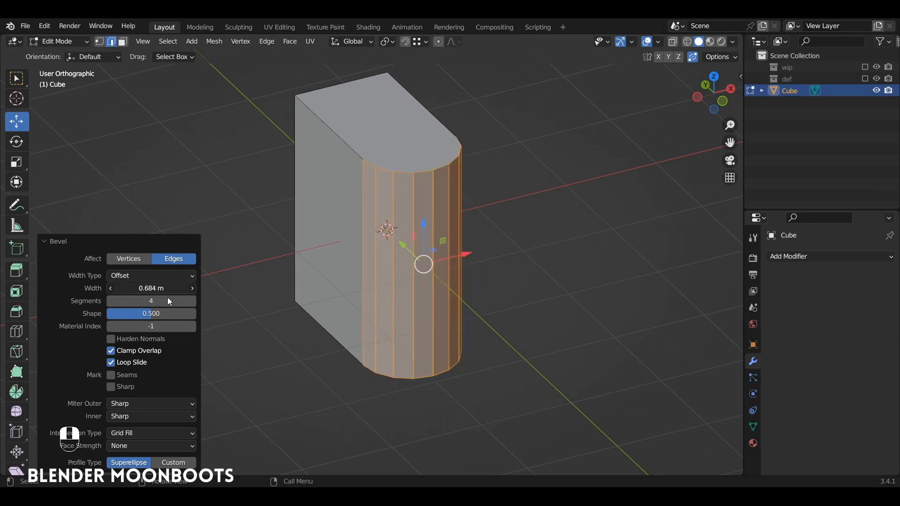
Merge all of the block's vertices by distance to remove the duplicates along the rounded front.
{"action": "middle_click_drag", "start_coordinate": [434, 169], "coordinate": [438, 211]}
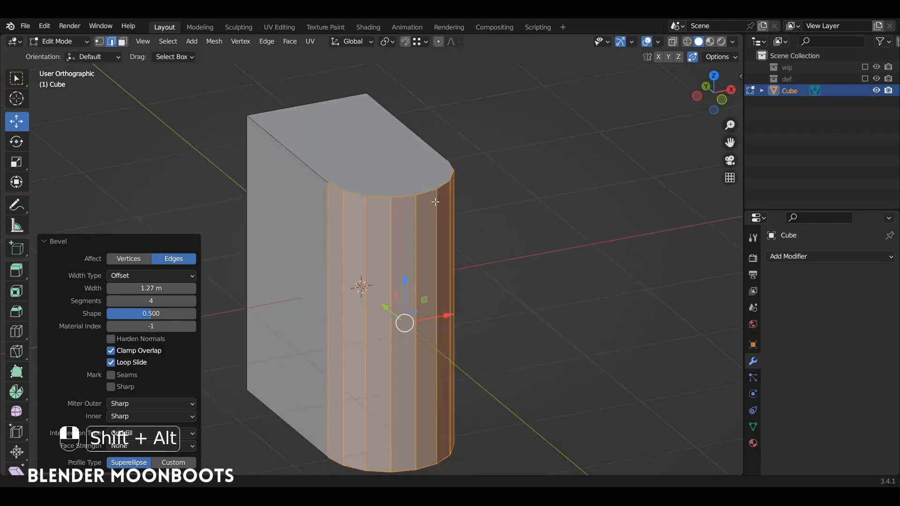
{"action": "key", "text": "a"}
{"action": "key", "text": "m"}
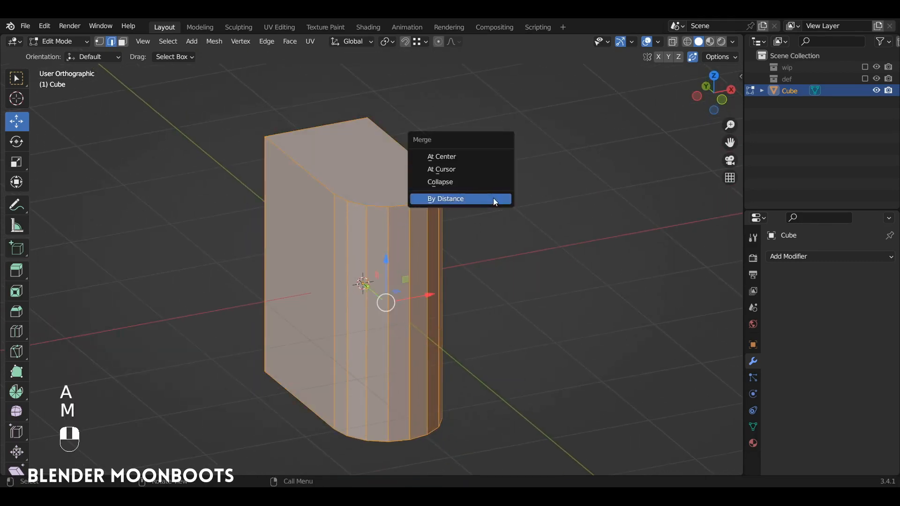
{"action": "left_click", "coordinate": [492, 199]}
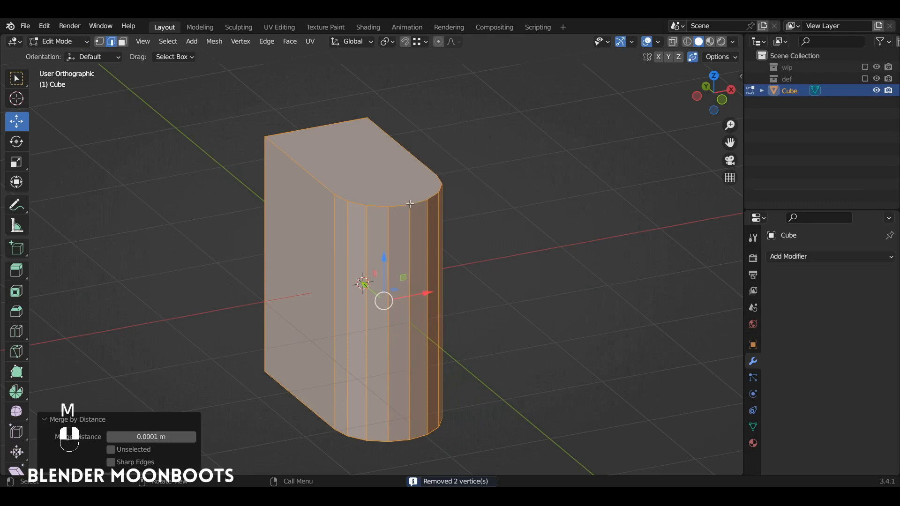
In top view, knife a straight, angle-constrained cut through the whole block along its centre line from the front vertex.
{"action": "key", "text": "1"}
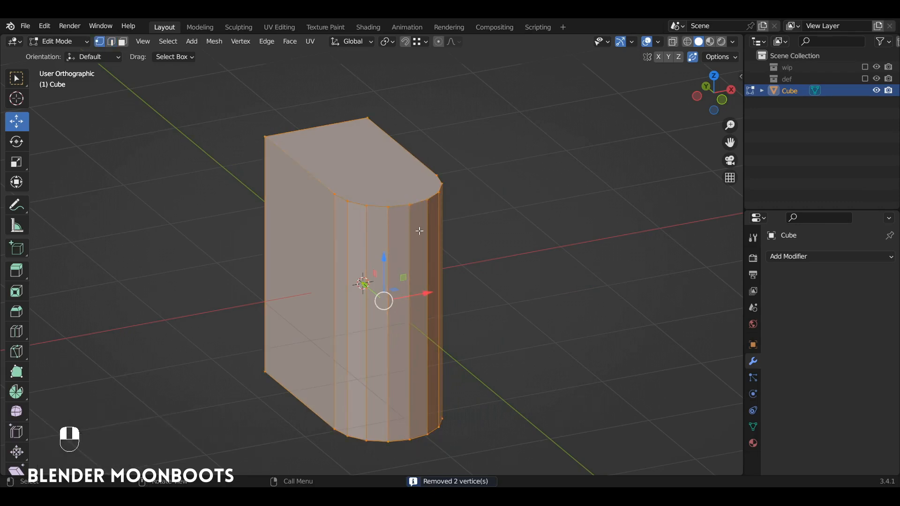
{"action": "middle_click_drag", "start_coordinate": [420, 231], "coordinate": [433, 220], "text": "alt"}
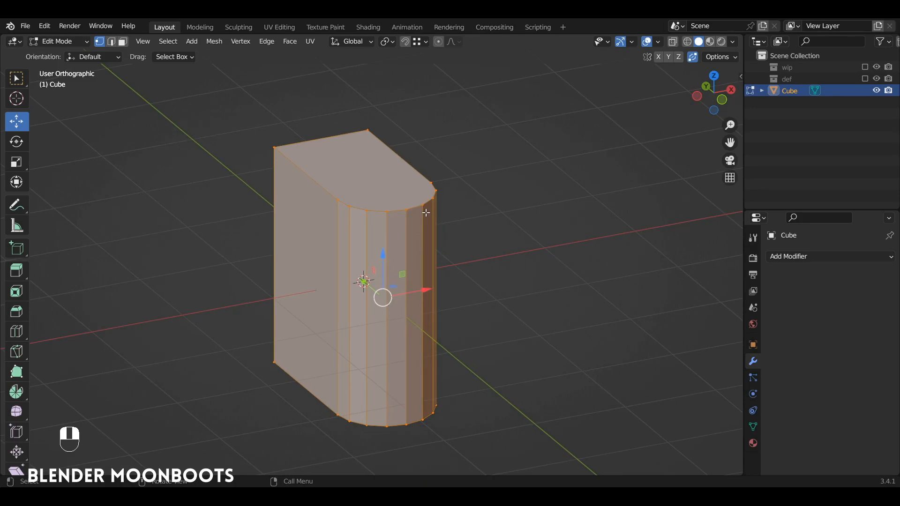
{"action": "key", "text": "KP_7"}
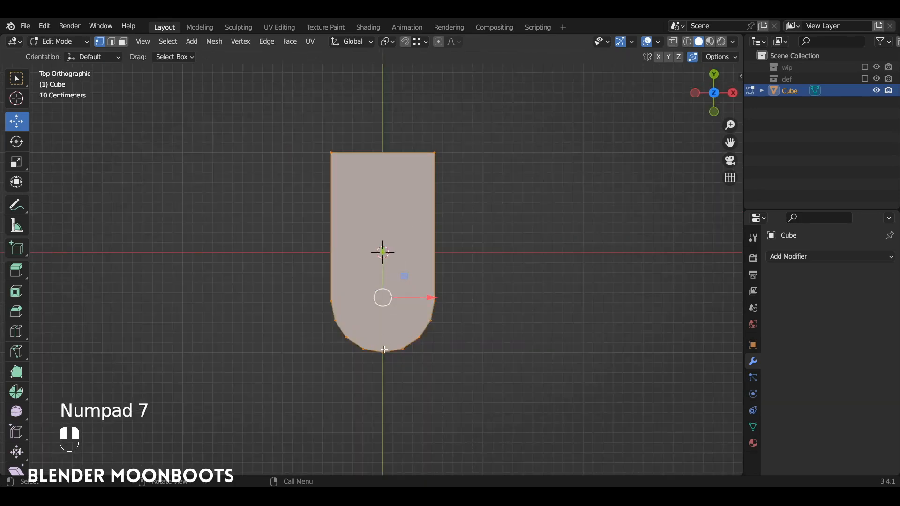
{"action": "key", "text": "k"}
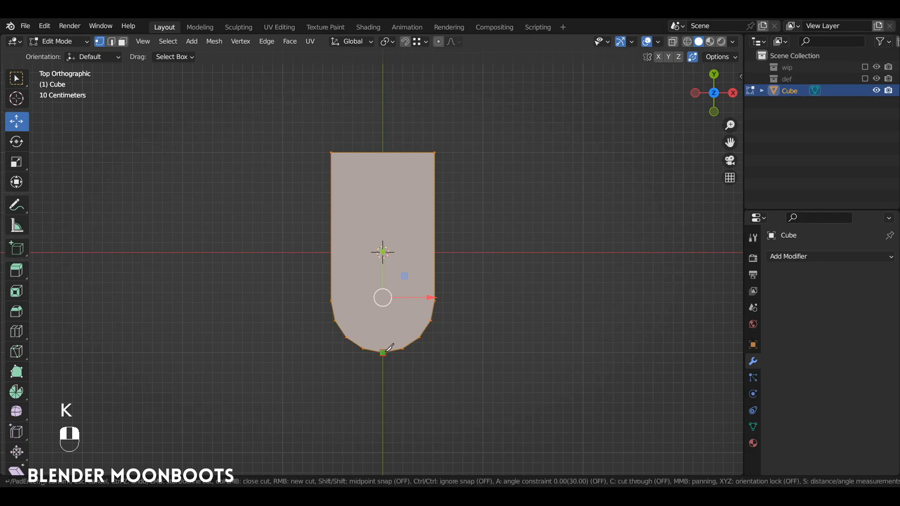
{"action": "key", "text": "a"}
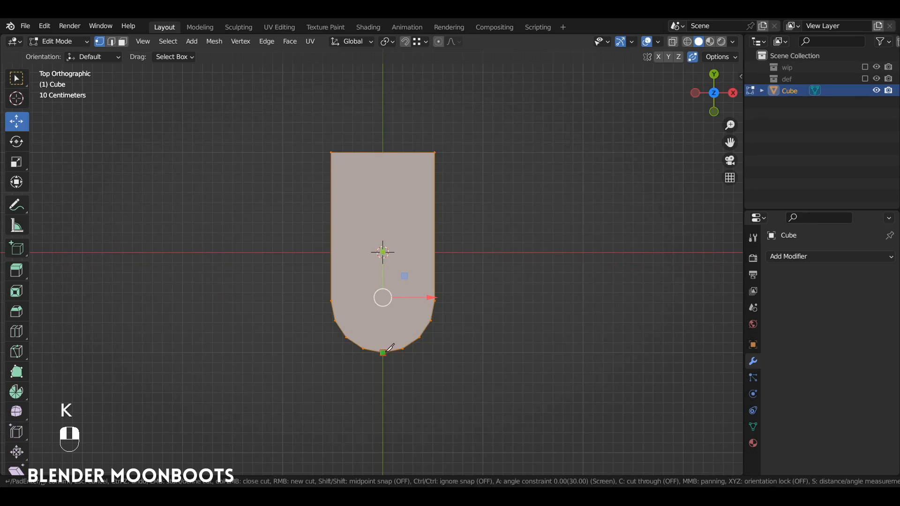
{"action": "key", "text": "c"}
{"action": "left_click", "coordinate": [382, 352]}
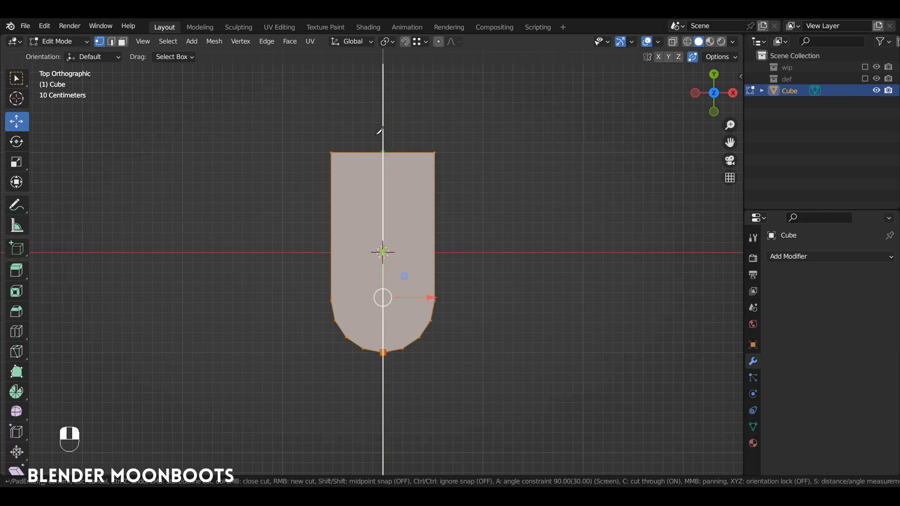
{"action": "left_click", "coordinate": [381, 116]}
{"action": "key", "text": "Return"}
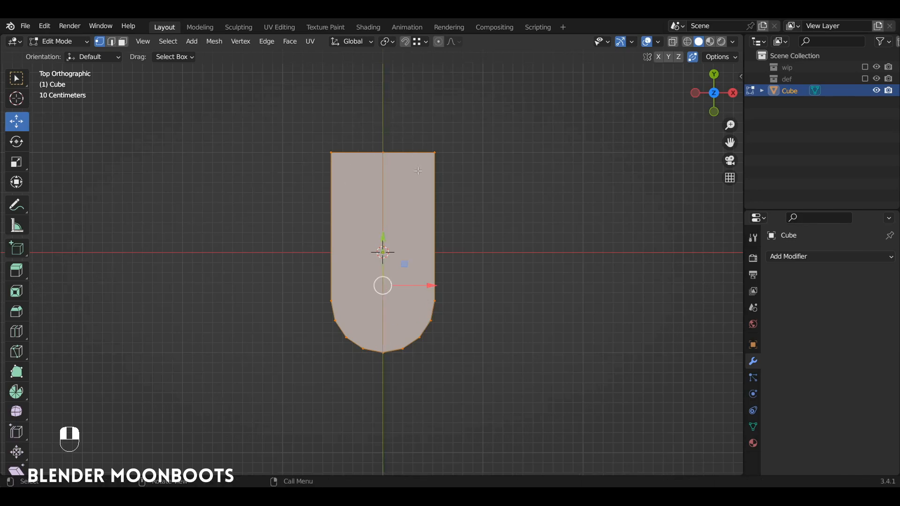
In front view, knife a horizontal, angle-constrained cut through the whole block slightly above the X axis.
{"action": "middle_click_drag", "start_coordinate": [418, 171], "coordinate": [437, 160], "text": "alt"}
{"action": "key", "text": "KP_1"}
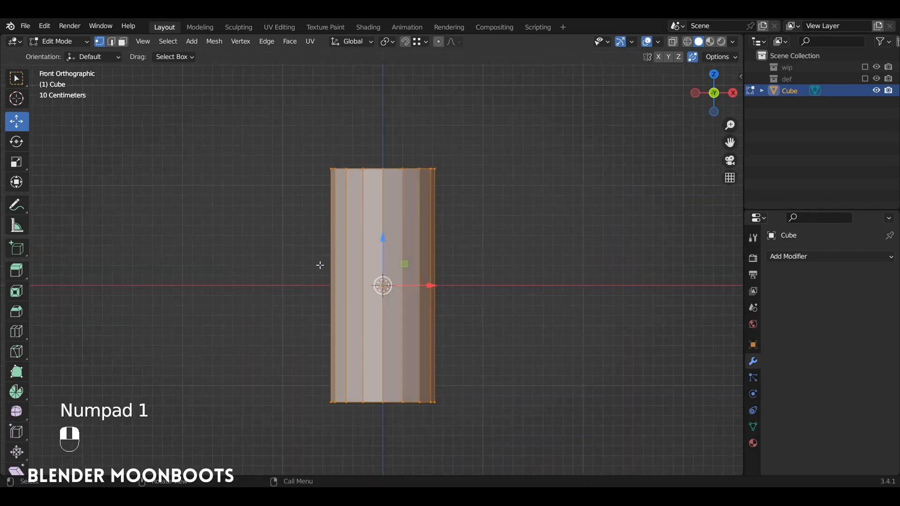
{"action": "key", "text": "k"}
{"action": "key", "text": "a"}
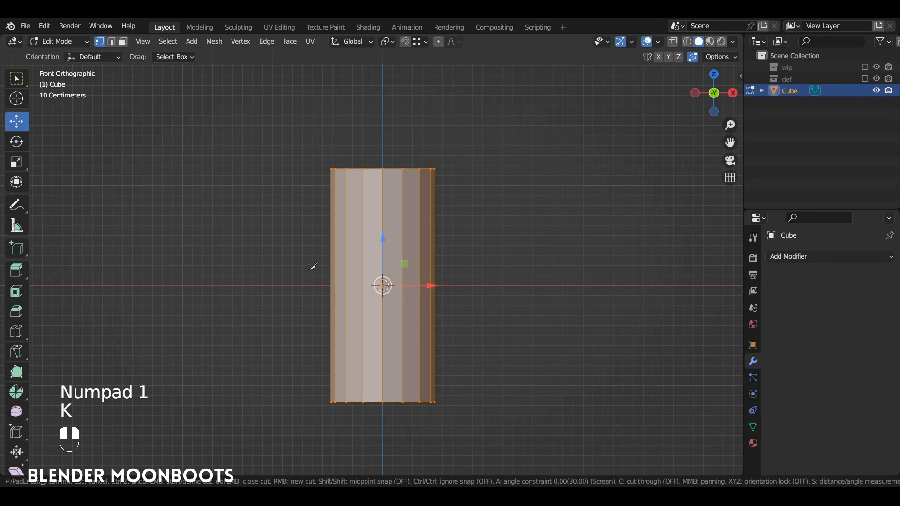
{"action": "key", "text": "c"}
{"action": "left_click", "coordinate": [303, 272]}
{"action": "left_click", "coordinate": [471, 271]}
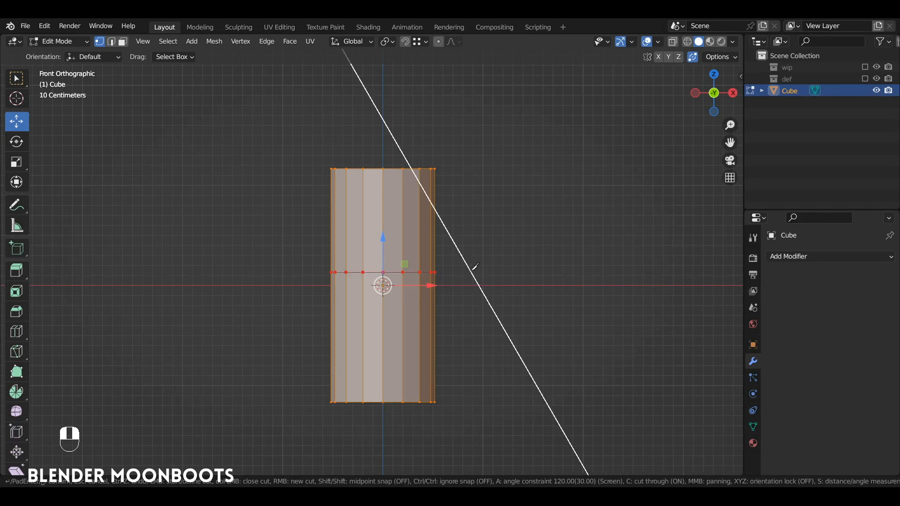
{"action": "key", "text": "Return"}
Turn on X-ray and delete the block's bottom vertices below the horizontal cut.
{"action": "left_click", "coordinate": [385, 272], "text": "alt"}
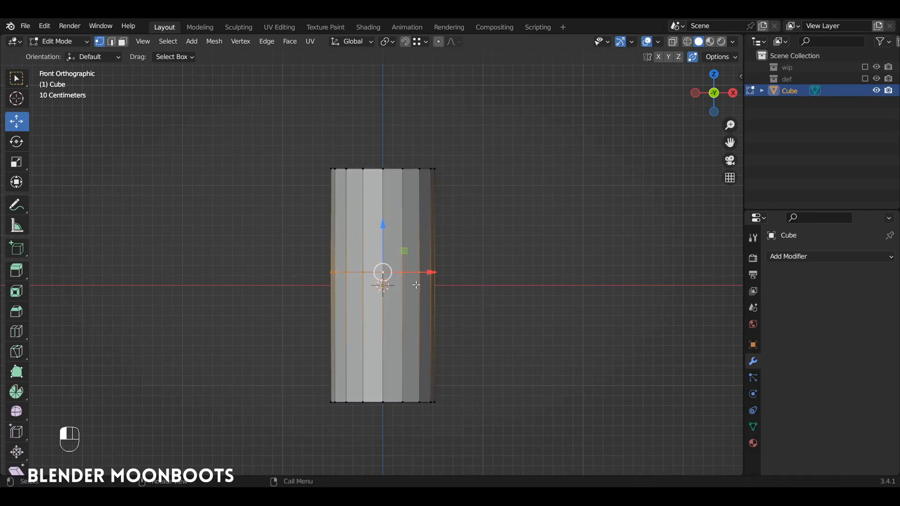
{"action": "key", "text": "alt+z"}
{"action": "left_click_drag", "start_coordinate": [482, 411], "coordinate": [282, 358]}
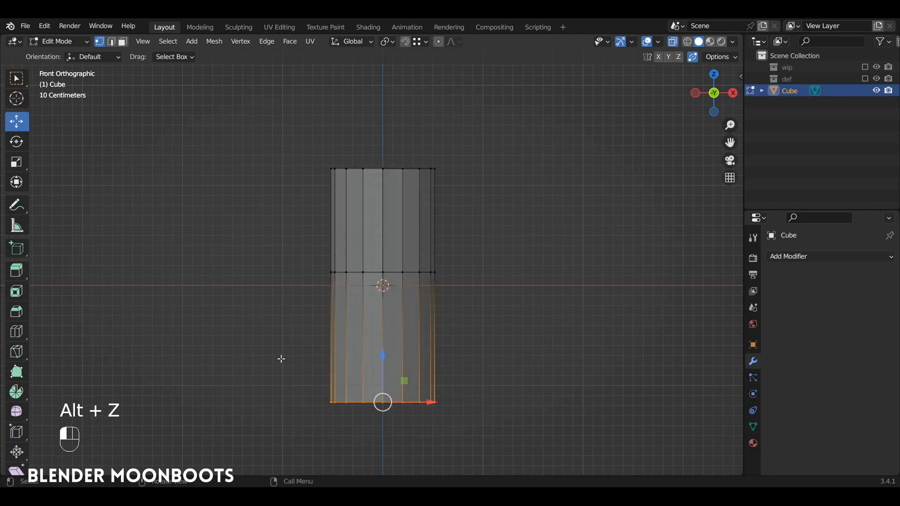
{"action": "key", "text": "x"}
{"action": "left_click", "coordinate": [283, 337]}
Delete the vertices on the +X side of the block's centre line.
{"action": "left_click_drag", "start_coordinate": [476, 142], "coordinate": [394, 311]}
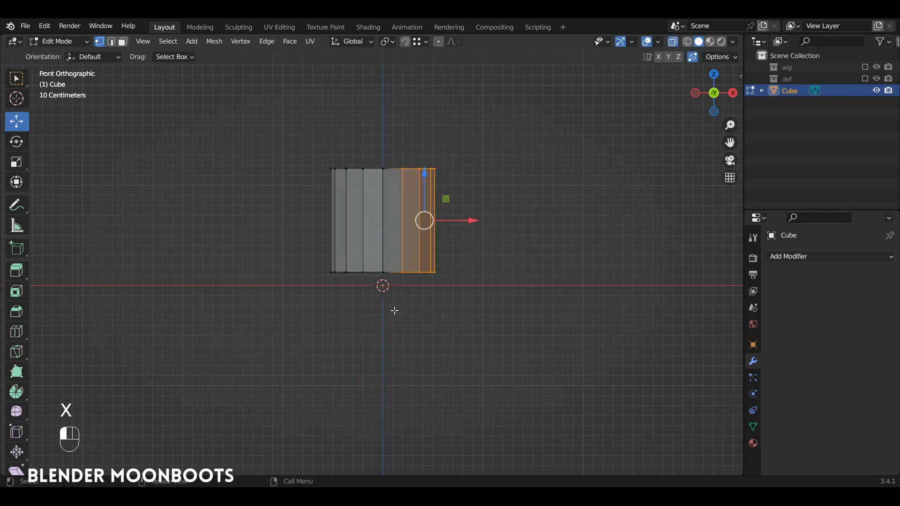
{"action": "key", "text": "x"}
{"action": "left_click", "coordinate": [387, 282]}
Add a Mirror modifier to the remaining quarter, mirroring on the X and Z axes with Clipping enabled.
{"action": "left_click_drag", "start_coordinate": [547, 258], "coordinate": [549, 276], "text": "alt"}
{"action": "left_click", "coordinate": [794, 259]}
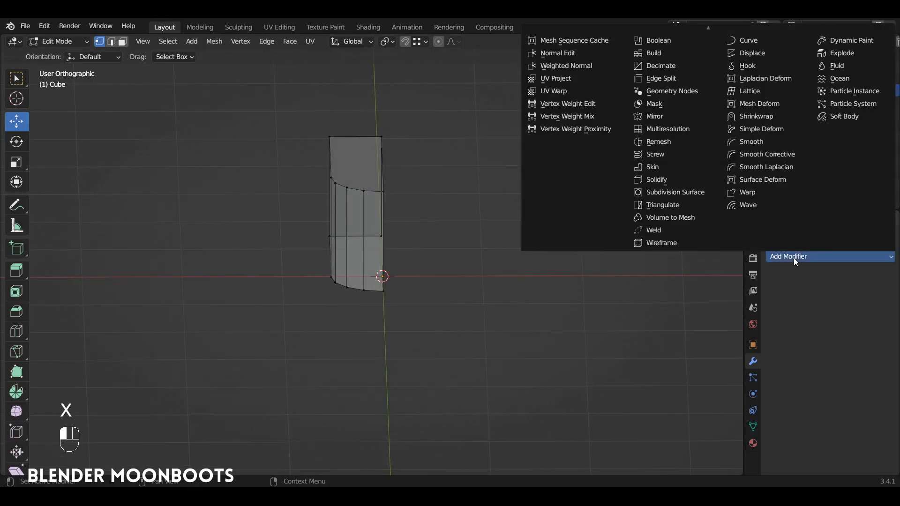
{"action": "left_click", "coordinate": [794, 258]}
{"action": "left_click", "coordinate": [773, 257]}
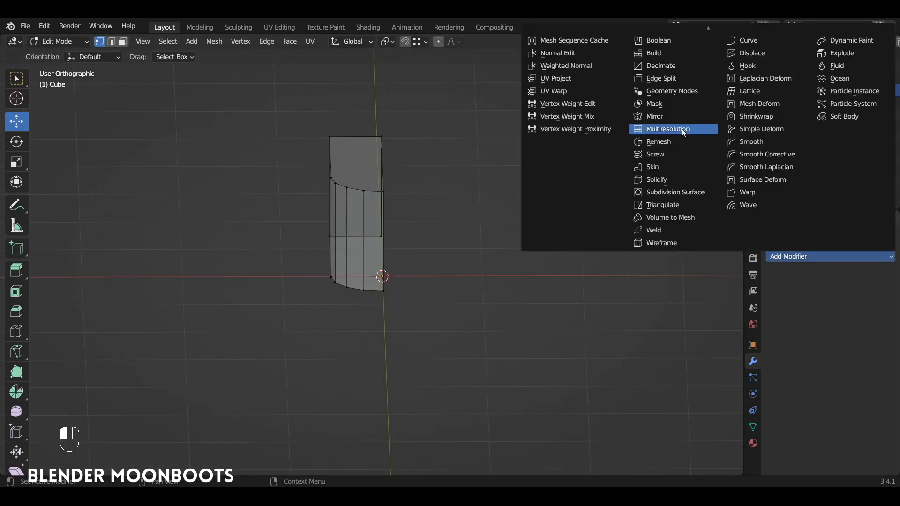
{"action": "left_click", "coordinate": [656, 116]}
{"action": "left_click", "coordinate": [869, 294]}
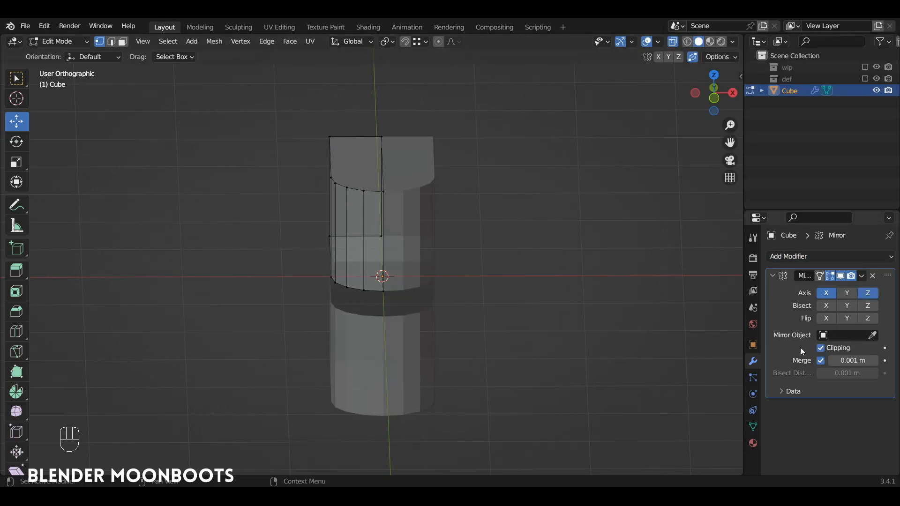
Select the quarter's bottom edge loop and move it -0.2294 m along Z to meet the mirror plane.
{"action": "right_click", "coordinate": [371, 293], "text": "alt"}
{"action": "left_click_drag", "start_coordinate": [372, 293], "coordinate": [394, 262], "text": "alt"}
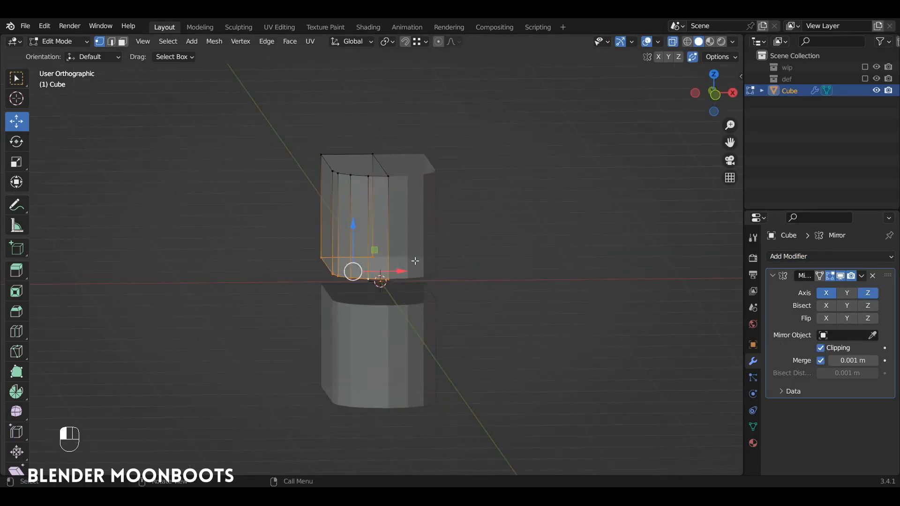
{"action": "key", "text": "KP_1"}
{"action": "left_click_drag", "start_coordinate": [354, 223], "coordinate": [364, 284]}
{"action": "scroll", "coordinate": [356, 293], "scroll_direction": "up", "scroll_amount": 4}
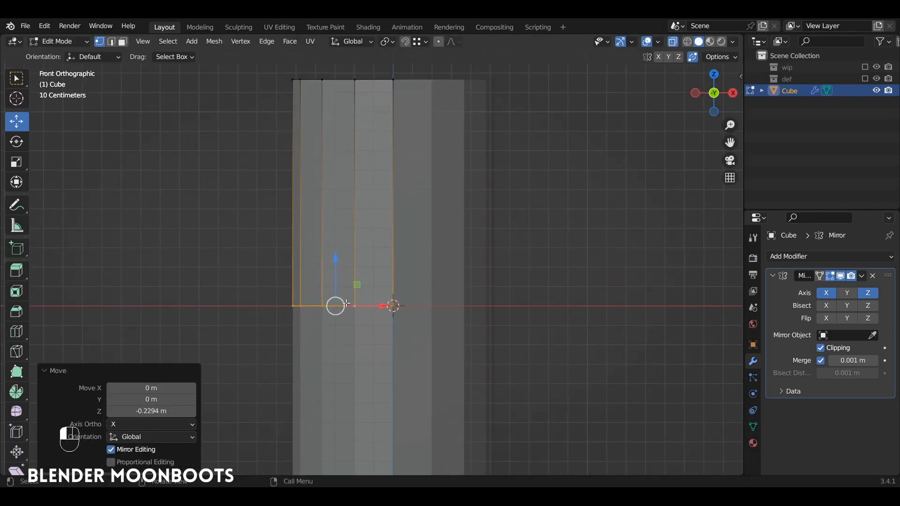
Turn off X-ray and return the mirrored block to Object Mode.
{"action": "scroll", "coordinate": [336, 307], "scroll_direction": "down", "scroll_amount": 2}
{"action": "middle_click_drag", "start_coordinate": [335, 307], "coordinate": [424, 218]}
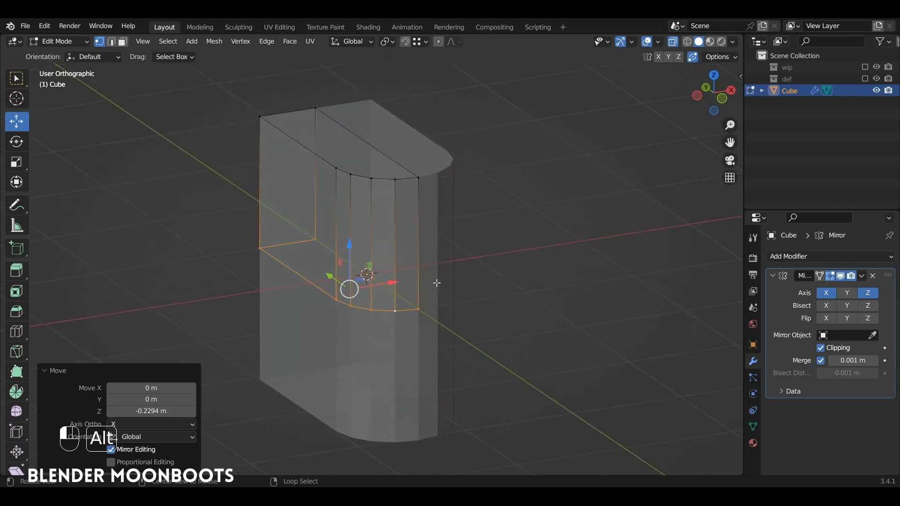
{"action": "key", "text": "alt+z"}
{"action": "key", "text": "Tab"}
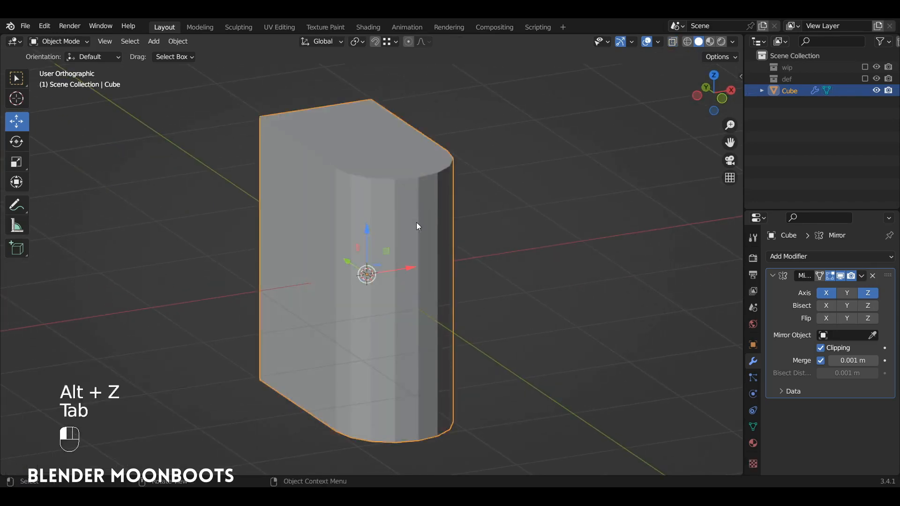
Add a mesh circle at the world origin with 16 vertices.
{"action": "key", "text": "shift+a"}
{"action": "mouse_move", "coordinate": [412, 235]}
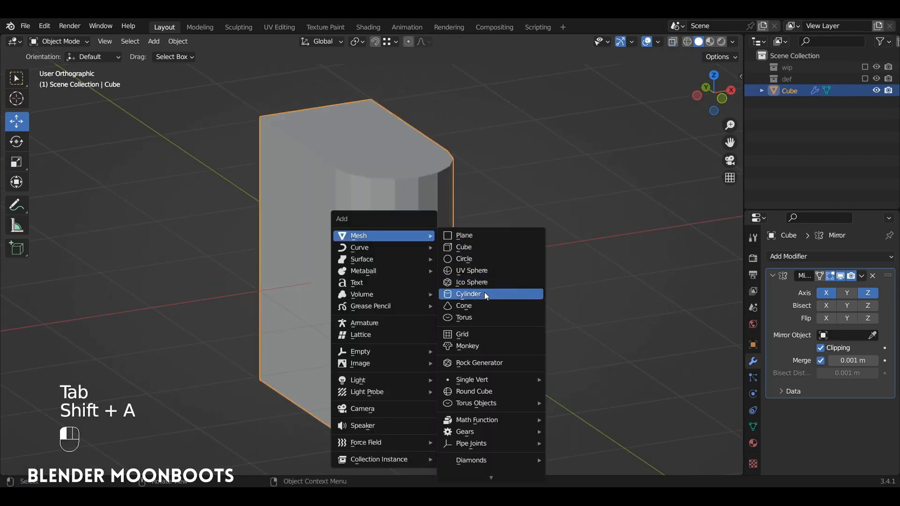
{"action": "left_click", "coordinate": [479, 259]}
{"action": "left_click", "coordinate": [154, 339]}
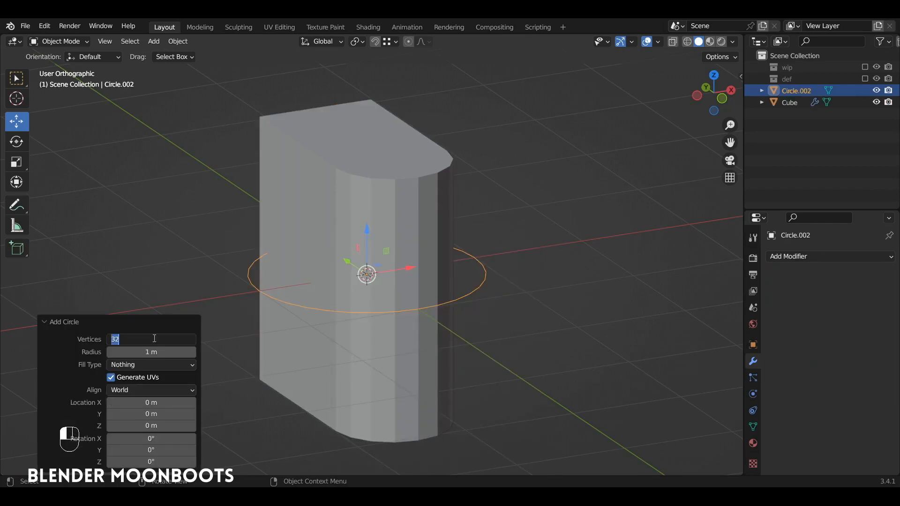
{"action": "type", "text": "16"}
{"action": "key", "text": "Return"}
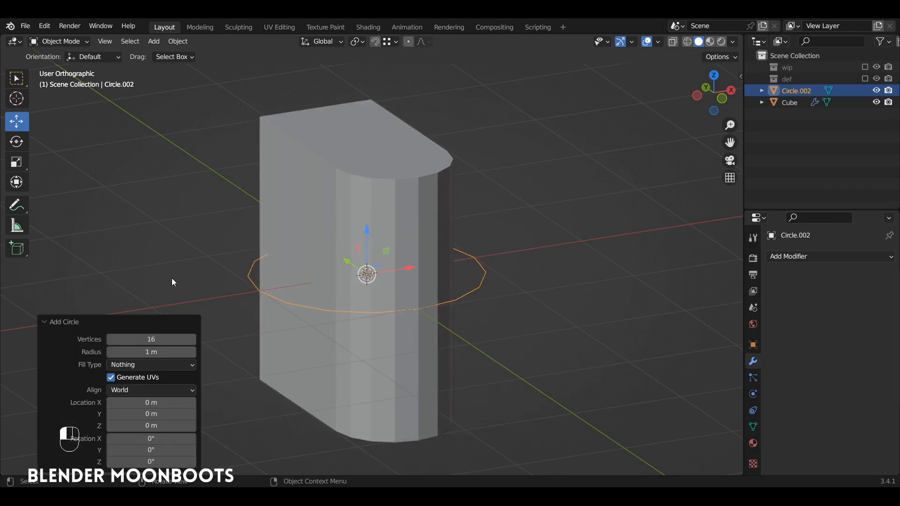
In Edit Mode, rotate the circle 90° about X and move it -1.7193 m along Y, in front of the block's round face.
{"action": "key", "text": "Tab"}
{"action": "type", "text": "r"}
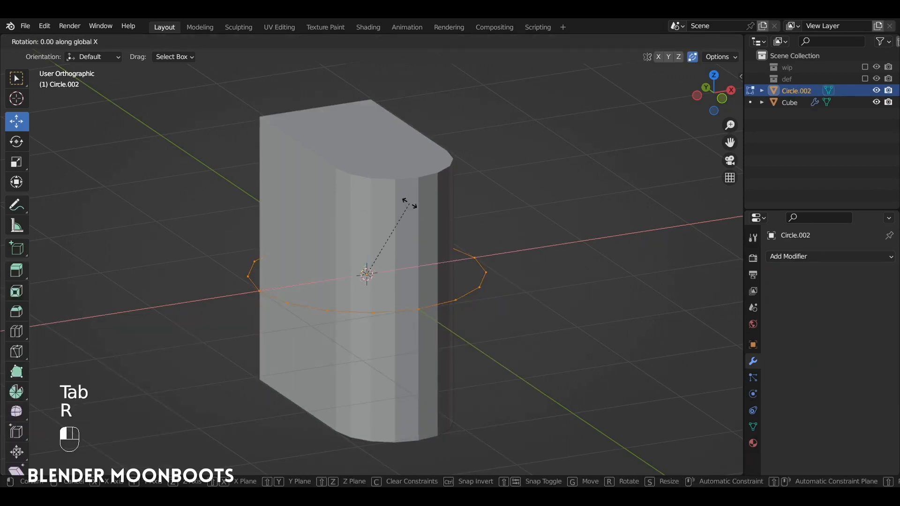
{"action": "type", "text": "x90"}
{"action": "left_click", "coordinate": [409, 204]}
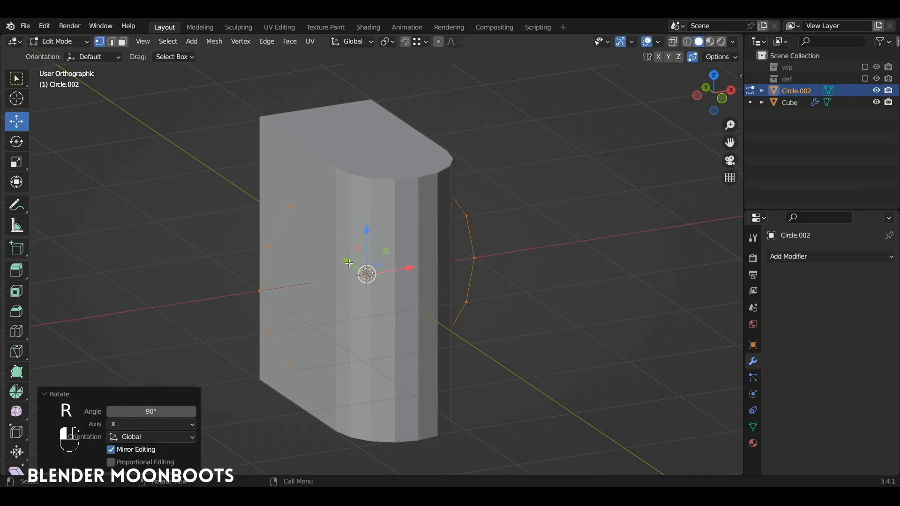
{"action": "key", "text": "g"}
{"action": "key", "text": "y"}
{"action": "left_click", "coordinate": [490, 268]}
In front view, scale the circle by 0.322 and again by 0.878 so it fits within the block's width.
{"action": "key", "text": "KP_1"}
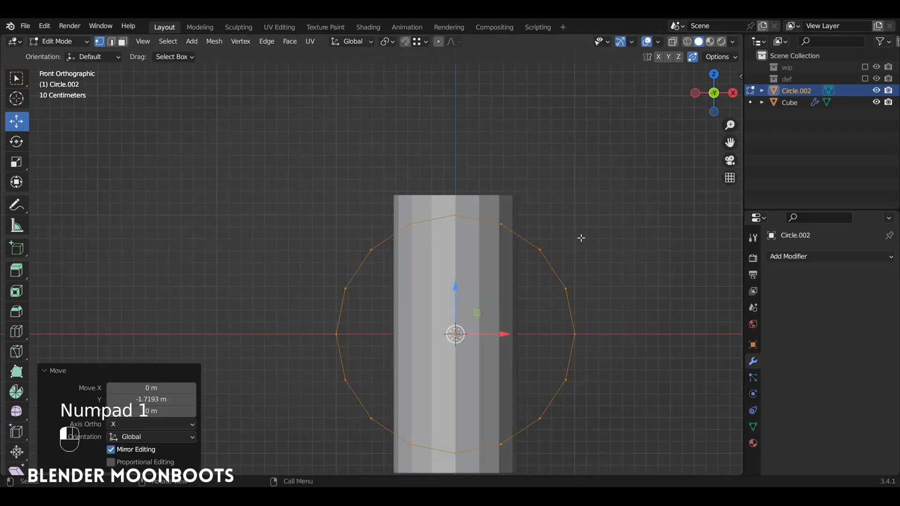
{"action": "key", "text": "s"}
{"action": "left_click", "coordinate": [496, 298]}
{"action": "scroll", "coordinate": [435, 202], "scroll_direction": "up", "scroll_amount": 3}
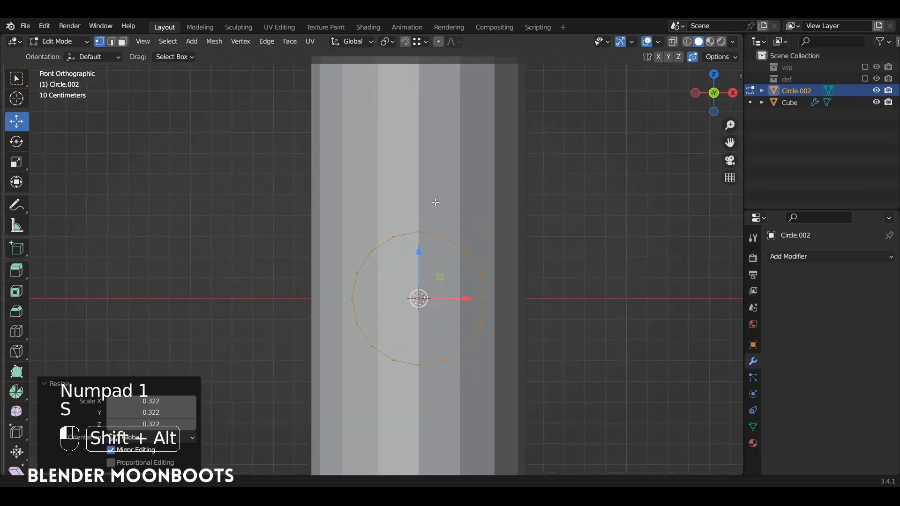
{"action": "scroll", "coordinate": [436, 202], "scroll_direction": "up", "scroll_amount": 2}
{"action": "key", "text": "s"}
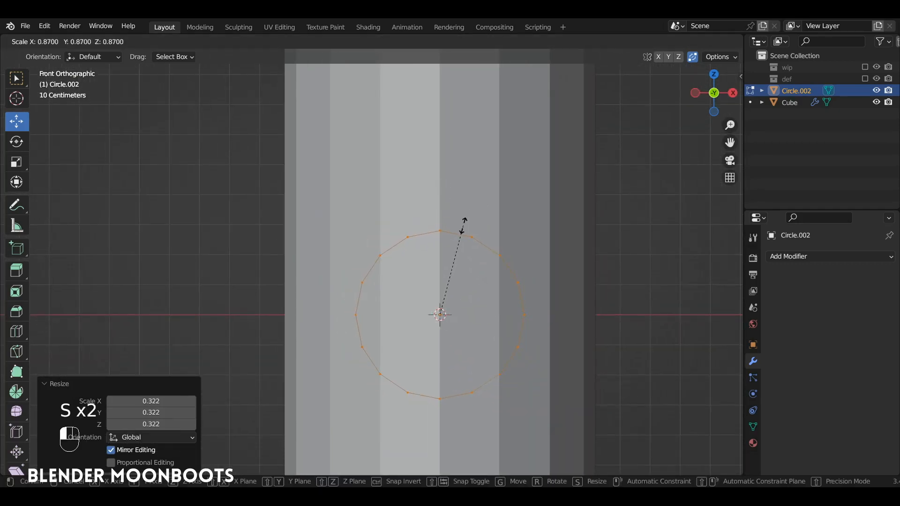
{"action": "left_click", "coordinate": [464, 224]}
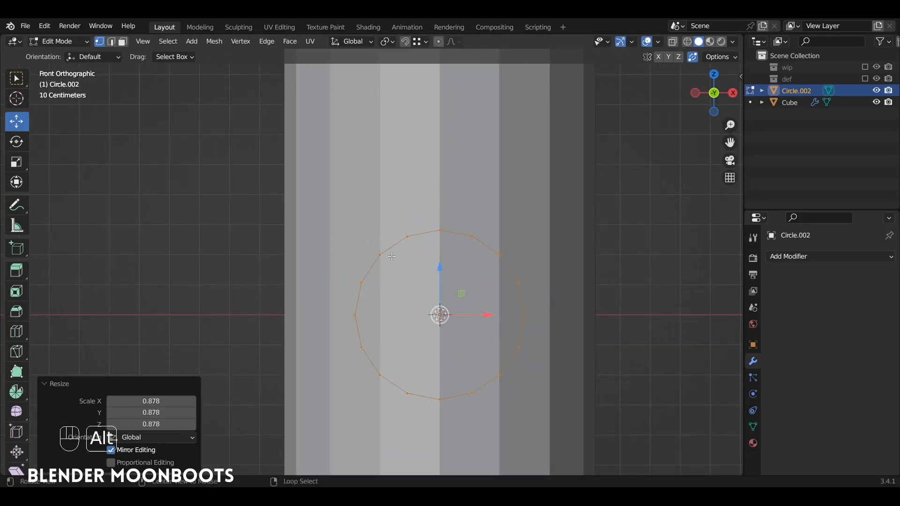
Fine-tune the circle's scale by about 0.99 so its diagonal vertices line up with the block's vertical edges.
{"action": "left_click_drag", "start_coordinate": [374, 261], "coordinate": [432, 199], "text": "alt+shift"}
{"action": "key", "text": "s"}
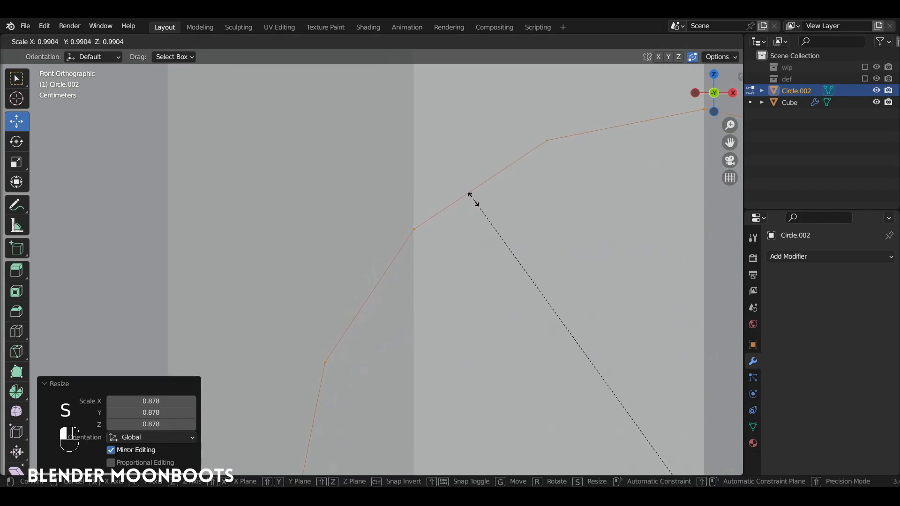
{"action": "left_click", "coordinate": [475, 198]}
{"action": "left_click_drag", "start_coordinate": [476, 198], "coordinate": [477, 334], "text": "alt+shift"}
In Object Mode, move the circle upward along Z on the block's front.
{"action": "key", "text": "Tab"}
{"action": "left_click_drag", "start_coordinate": [420, 248], "coordinate": [422, 143]}
{"action": "left_click_drag", "start_coordinate": [423, 143], "coordinate": [458, 161], "text": "ctrl+alt"}
Bevel the circle's leftmost and rightmost vertices in vertex mode with 1 segment and a width of 0.00864 m.
{"action": "key", "text": "Tab"}
{"action": "left_click", "coordinate": [333, 216]}
{"action": "left_click", "coordinate": [571, 223], "text": "shift"}
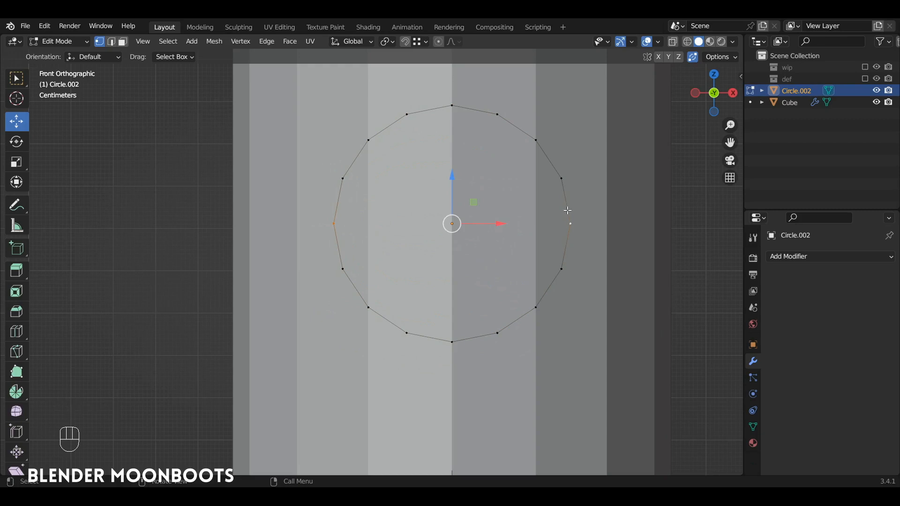
{"action": "key", "text": "ctrl+b"}
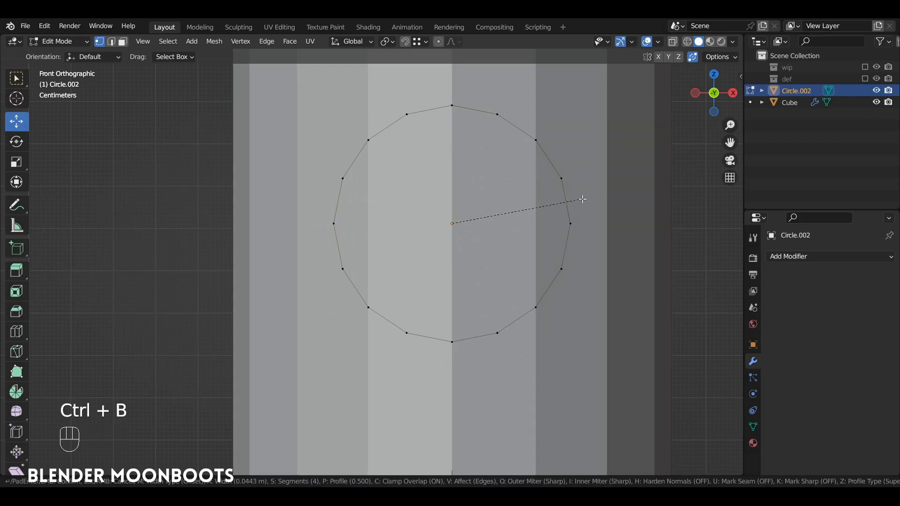
{"action": "key", "text": "v"}
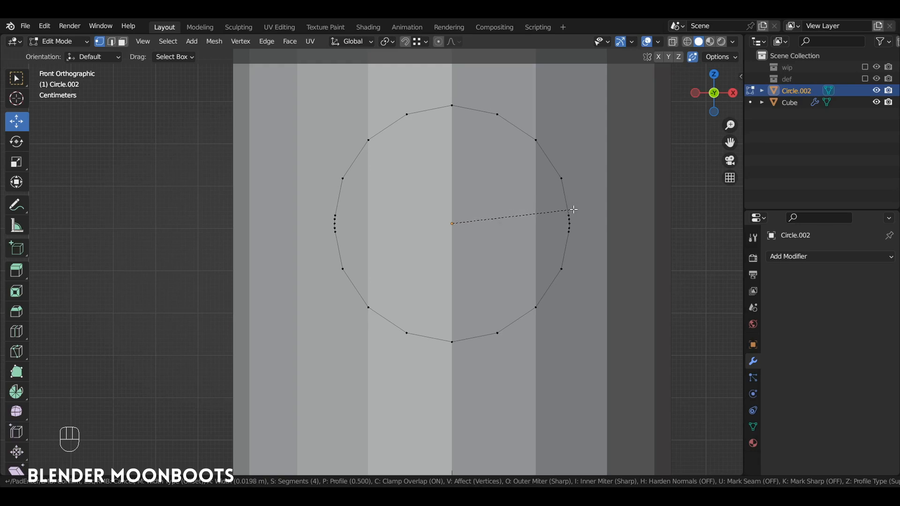
{"action": "scroll", "coordinate": [574, 209], "scroll_direction": "down", "scroll_amount": 2}
{"action": "left_click", "coordinate": [569, 215]}
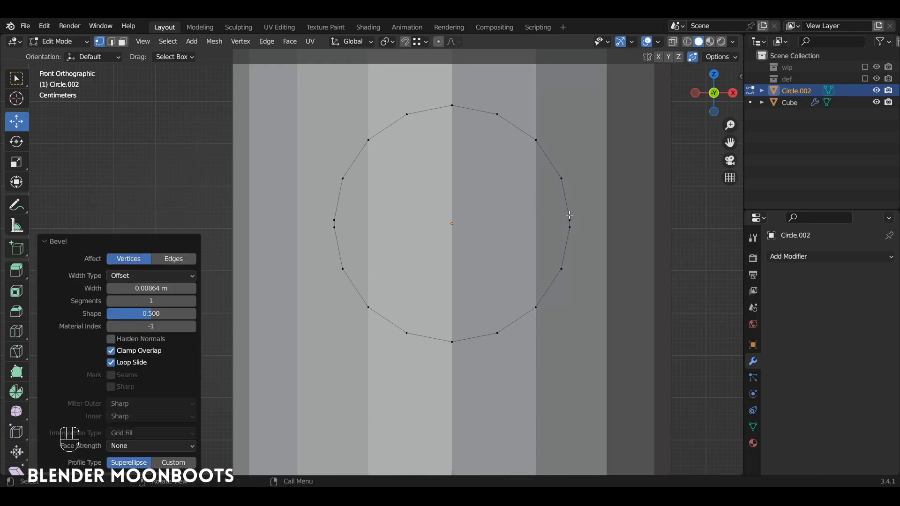
Move the lower half of the circle's vertices down along Z to stretch it into a capsule shape, and leave Edit Mode.
{"action": "left_click_drag", "start_coordinate": [584, 424], "coordinate": [328, 223]}
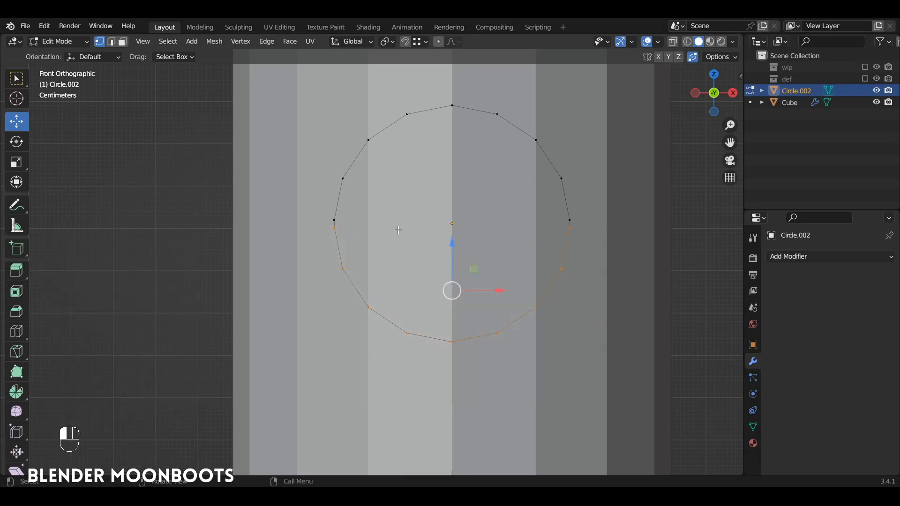
{"action": "scroll", "coordinate": [443, 255], "scroll_direction": "down", "scroll_amount": 2}
{"action": "left_click_drag", "start_coordinate": [433, 242], "coordinate": [424, 449]}
{"action": "left_click_drag", "start_coordinate": [451, 250], "coordinate": [449, 253], "text": "alt+shift"}
{"action": "scroll", "coordinate": [449, 253], "scroll_direction": "down", "scroll_amount": 3}
{"action": "key", "text": "Tab"}
Knife Project the capsule outline onto the block's mirrored quarter from the front view.
{"action": "left_click", "coordinate": [440, 194]}
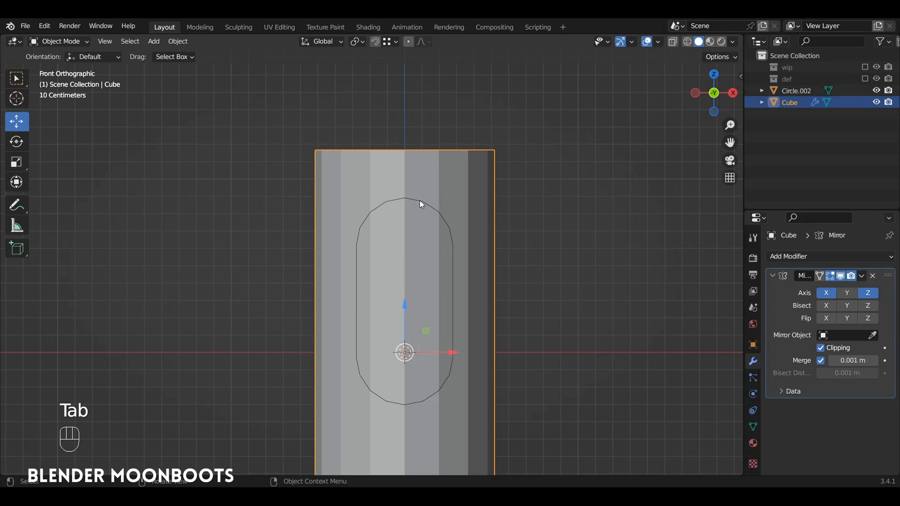
{"action": "key", "text": "Tab"}
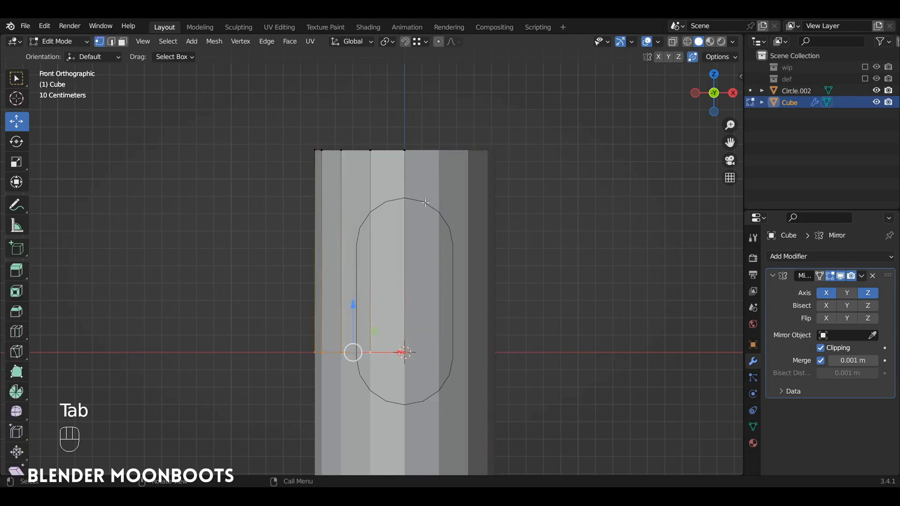
{"action": "left_click", "coordinate": [426, 203], "text": "ctrl"}
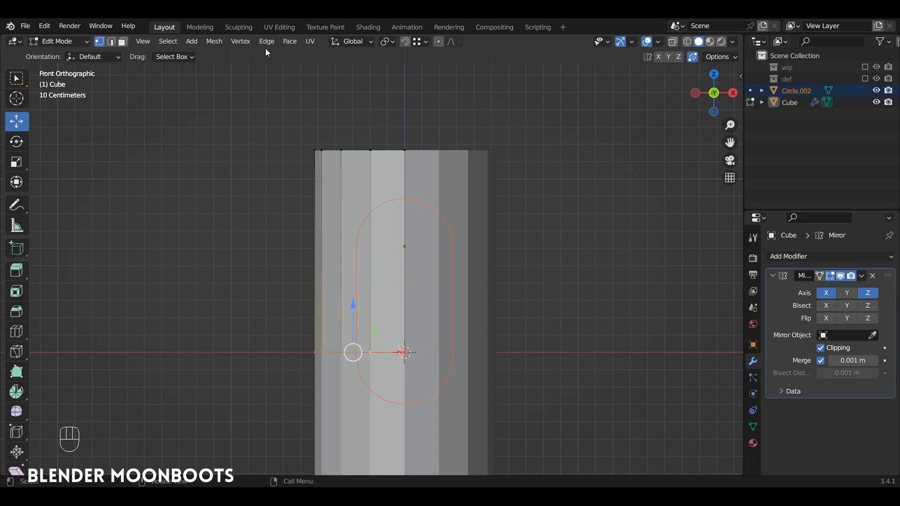
{"action": "left_click", "coordinate": [213, 41]}
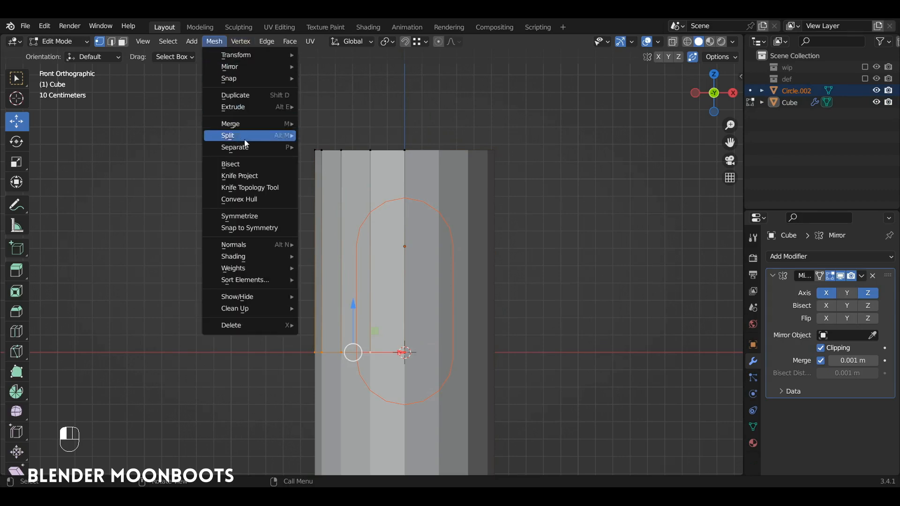
{"action": "left_click", "coordinate": [261, 175]}
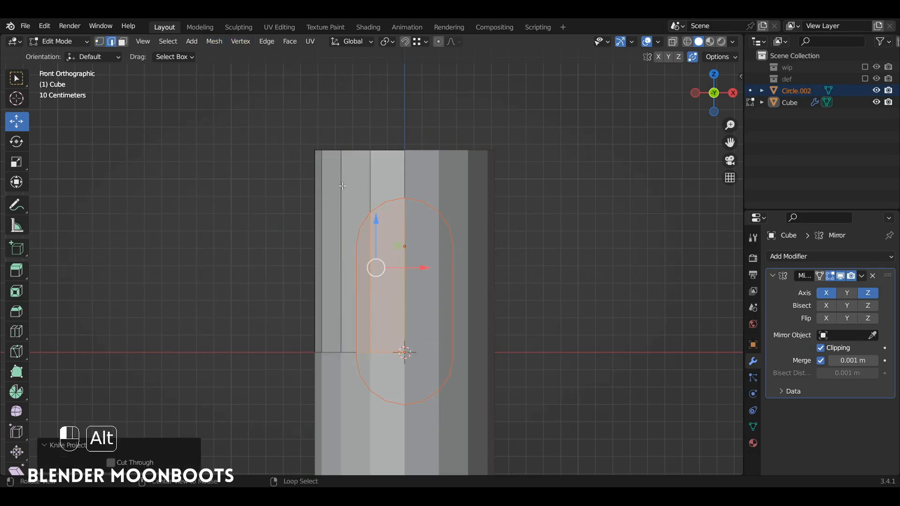
Leave Edit Mode and delete the capsule outline object.
{"action": "middle_click_drag", "start_coordinate": [342, 186], "coordinate": [451, 204]}
{"action": "key", "text": "Tab"}
{"action": "key", "text": "x"}
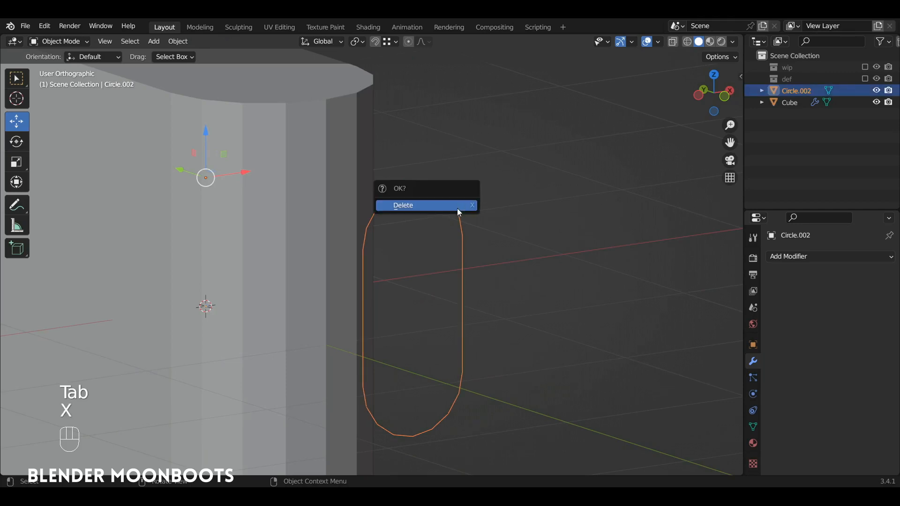
{"action": "left_click", "coordinate": [456, 208]}
Open the block in Edit Mode and switch to vertex selection around the projected outline.
{"action": "left_click", "coordinate": [346, 172]}
{"action": "key", "text": "Tab"}
{"action": "left_click_drag", "start_coordinate": [359, 168], "coordinate": [391, 166], "text": "alt+shift"}
{"action": "left_click_drag", "start_coordinate": [391, 166], "coordinate": [412, 170], "text": "alt+shift"}
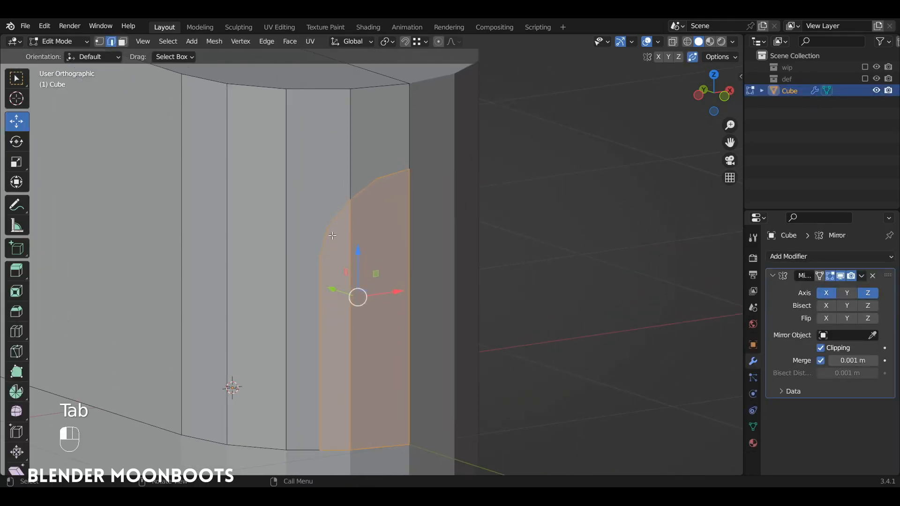
{"action": "key", "text": "1"}
Try moving the outline vertex on the block's vertical edge -0.01542 m along X, check it in X-ray, and undo the move.
{"action": "left_click_drag", "start_coordinate": [343, 225], "coordinate": [394, 165], "text": "alt+shift"}
{"action": "left_click_drag", "start_coordinate": [394, 165], "coordinate": [444, 129], "text": "alt+shift"}
{"action": "left_click", "coordinate": [411, 120]}
{"action": "left_click_drag", "start_coordinate": [444, 129], "coordinate": [397, 205], "text": "alt+shift"}
{"action": "key", "text": "alt+z"}
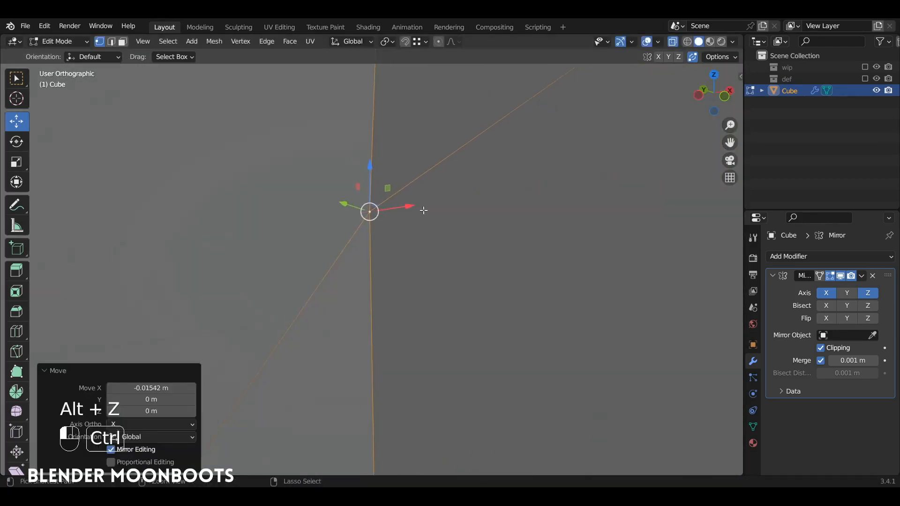
{"action": "key", "text": "ctrl+z"}
{"action": "left_click_drag", "start_coordinate": [503, 249], "coordinate": [446, 269], "text": "alt+shift"}
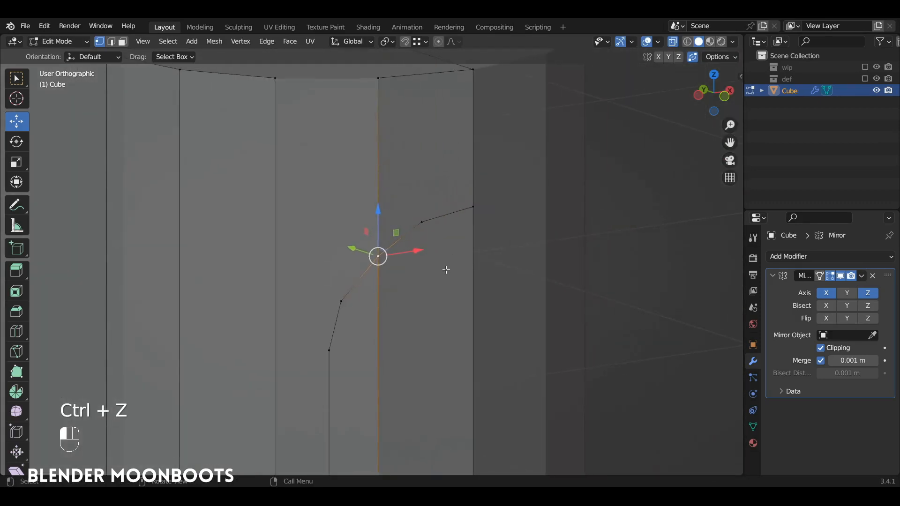
Knife a horizontal cut across the quarter just above the outline's arc in front view, and turn off X-ray.
{"action": "key", "text": "KP_1"}
{"action": "left_click_drag", "start_coordinate": [421, 232], "coordinate": [423, 234], "text": "ctrl+alt"}
{"action": "left_click_drag", "start_coordinate": [422, 235], "coordinate": [430, 194], "text": "alt+shift"}
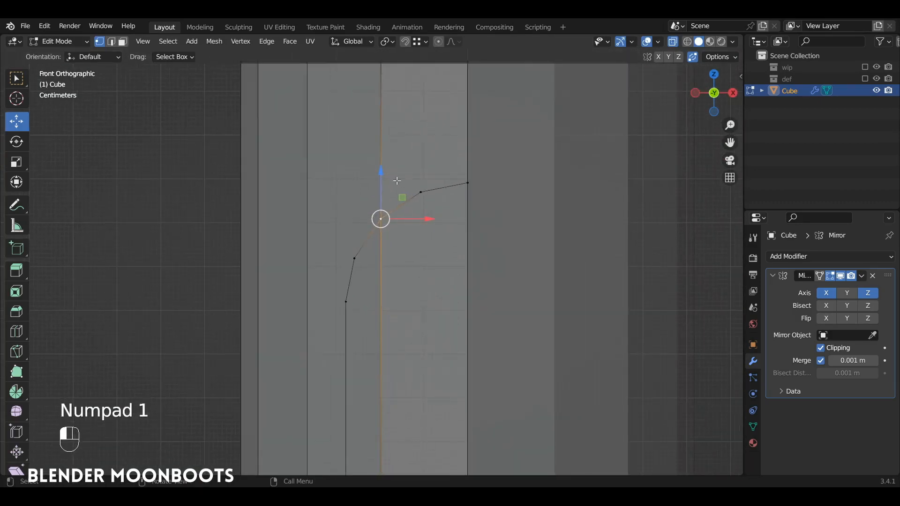
{"action": "key", "text": "k"}
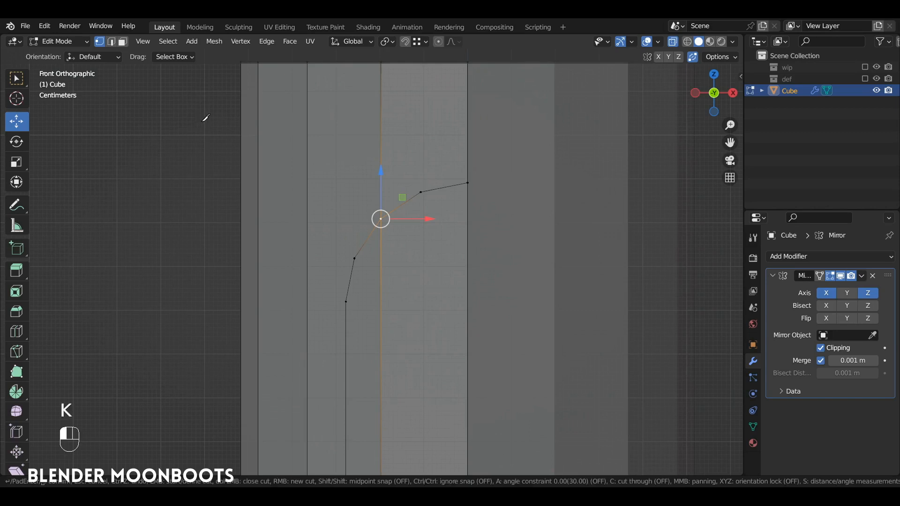
{"action": "left_click", "coordinate": [202, 117]}
{"action": "left_click", "coordinate": [528, 121]}
{"action": "key", "text": "Return"}
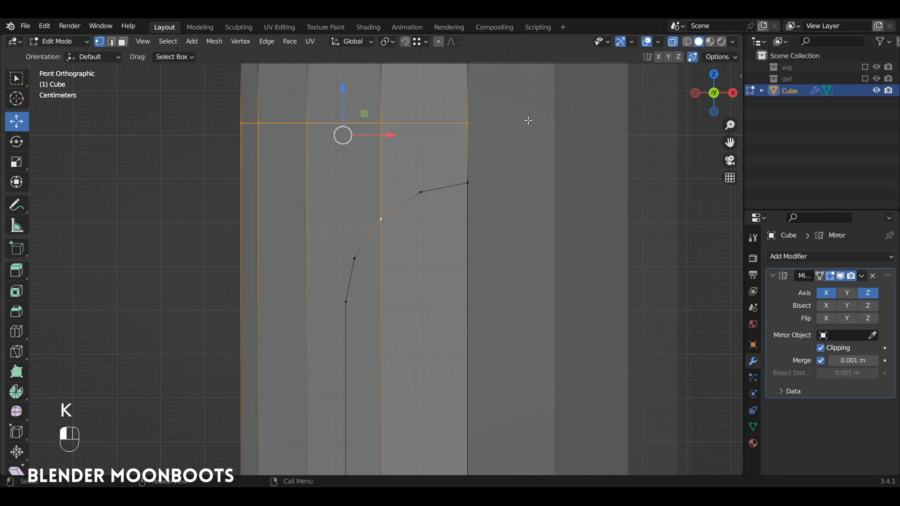
{"action": "key", "text": "alt+z"}
Knife a horizontal cut-through line across the quarter at the outline vertex lying on the vertical edge.
{"action": "mouse_move", "coordinate": [446, 175]}
{"action": "left_mouse_down", "text": "ctrl+alt"}
{"action": "mouse_move", "coordinate": [469, 183]}
{"action": "mouse_move", "coordinate": [457, 188]}
{"action": "left_mouse_up", "text": "ctrl+alt"}
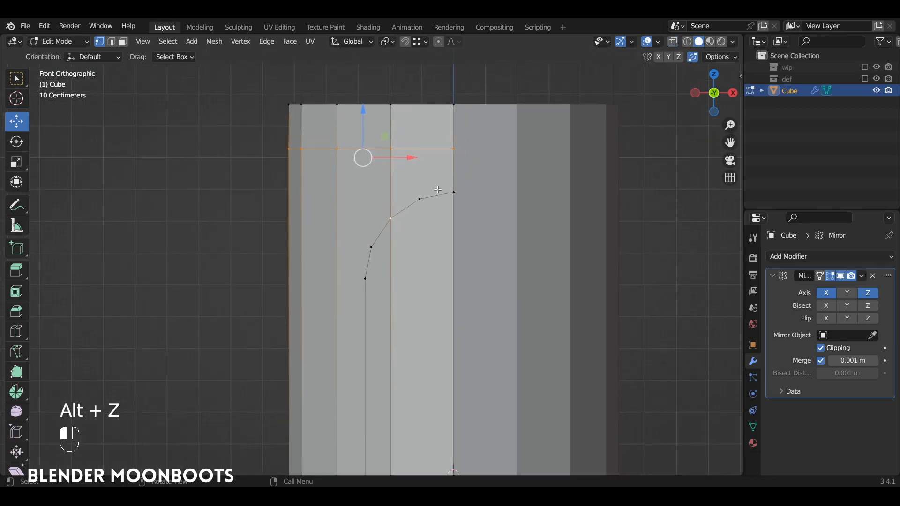
{"action": "key", "text": "k"}
{"action": "left_click", "coordinate": [391, 219]}
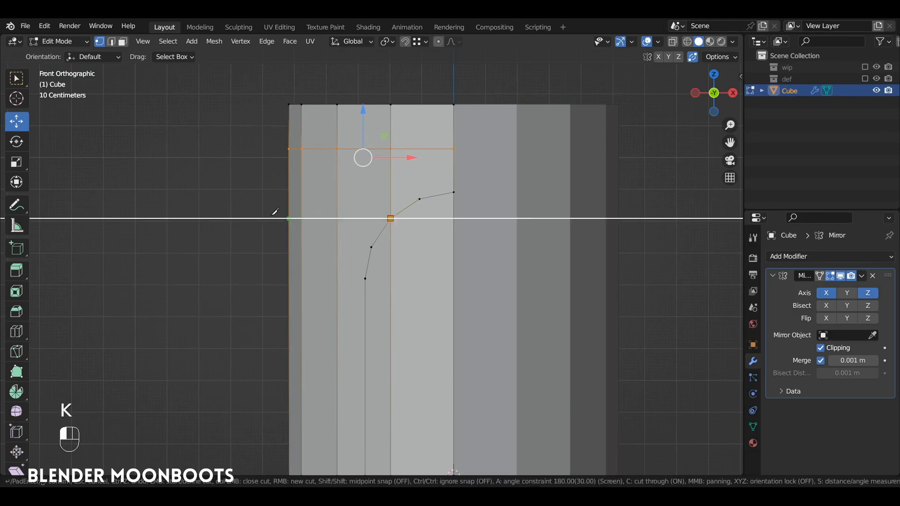
{"action": "left_click", "coordinate": [512, 214]}
{"action": "key", "text": "Return"}
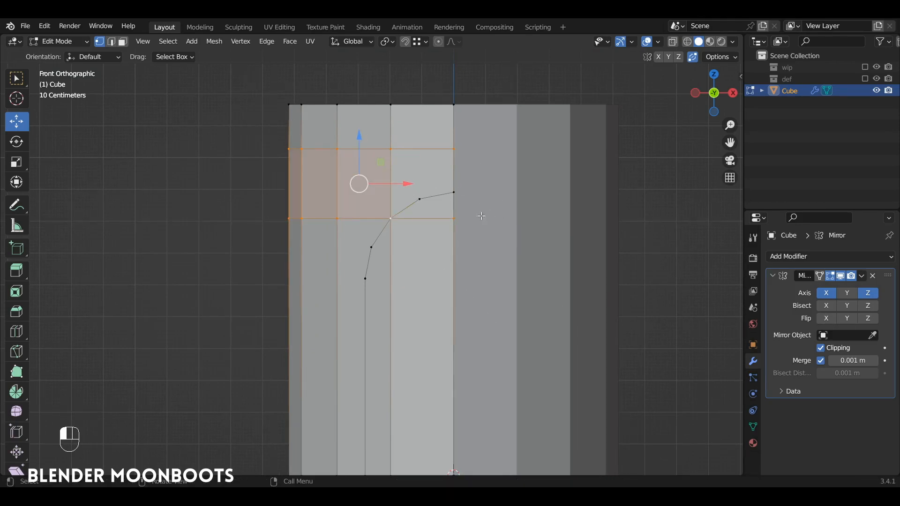
Knife another horizontal cut-through line across the quarter at the next lower vertex of the outline's arc.
{"action": "key", "text": "k"}
{"action": "left_click", "coordinate": [371, 247]}
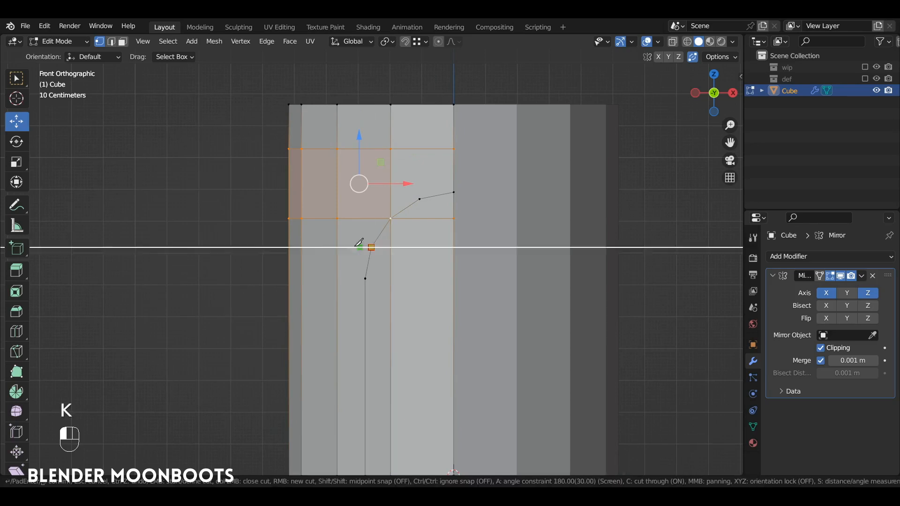
{"action": "left_click", "coordinate": [297, 244]}
{"action": "left_click", "coordinate": [498, 247]}
{"action": "key", "text": "Return"}
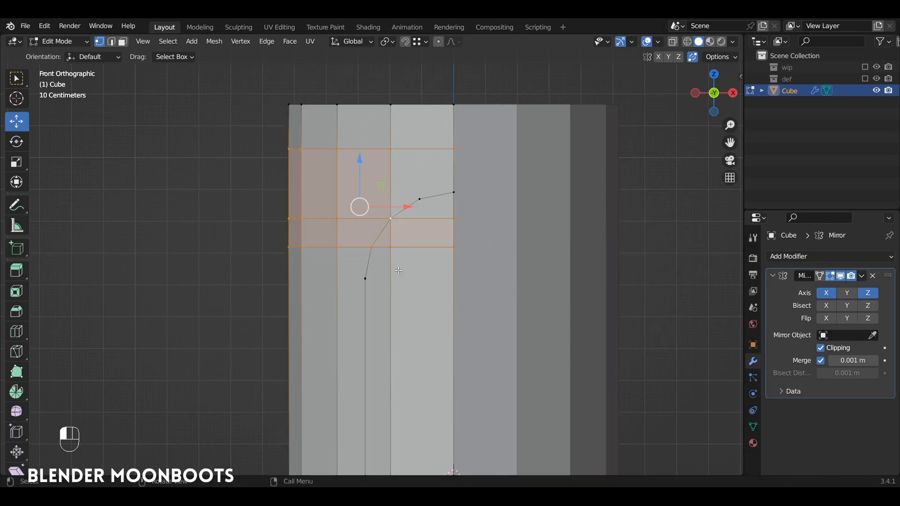
Knife a horizontal cut-through line across the quarter at the lowest vertex of the outline's arc.
{"action": "key", "text": "k"}
{"action": "left_click", "coordinate": [366, 278]}
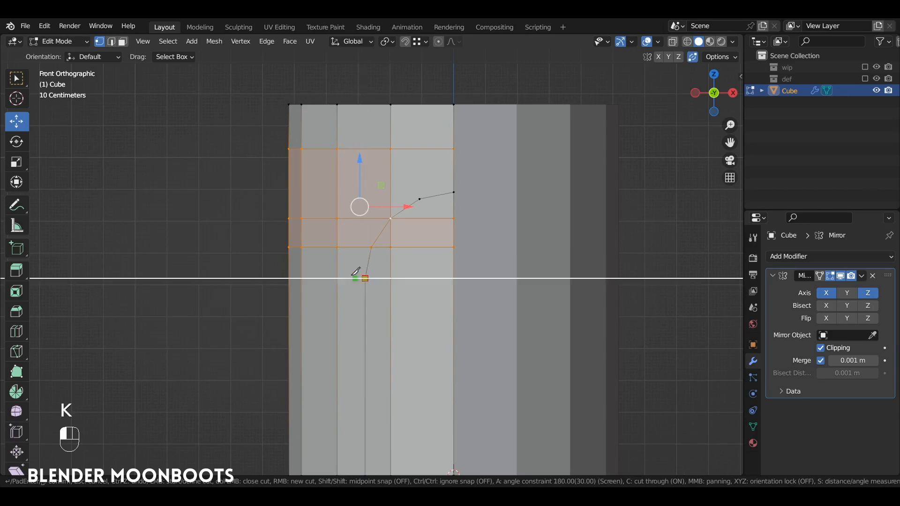
{"action": "left_click", "coordinate": [508, 266]}
{"action": "key", "text": "Return"}
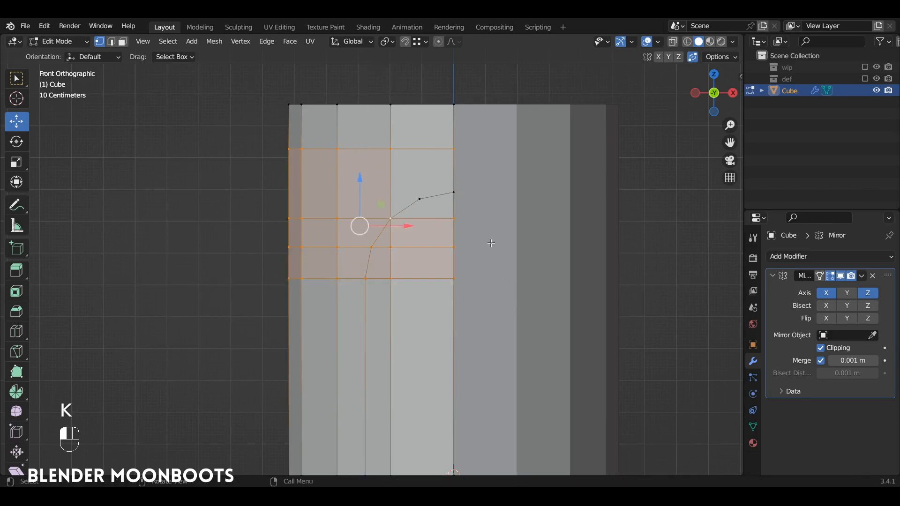
Connect the outline's two upper arc vertices diagonally to the cut line above, and dissolve the redundant vertical edge between them.
{"action": "left_click", "coordinate": [420, 196]}
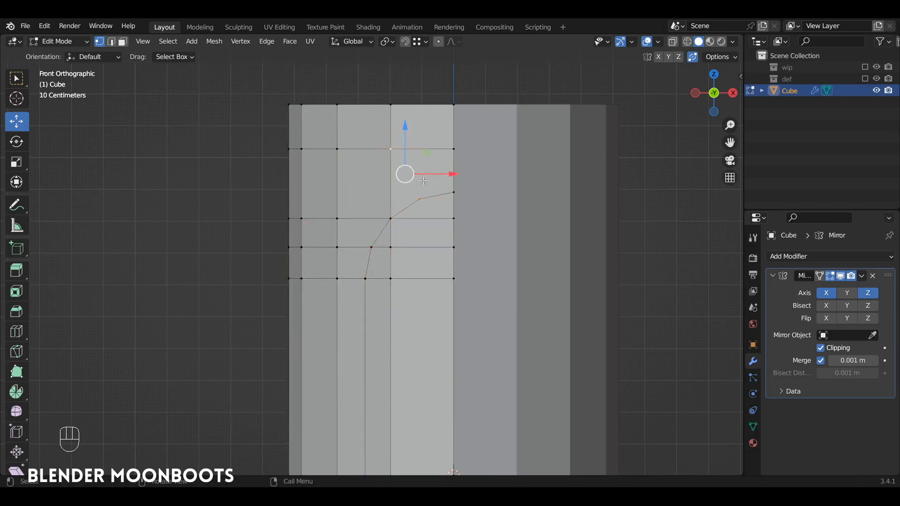
{"action": "left_click", "coordinate": [390, 218], "text": "shift"}
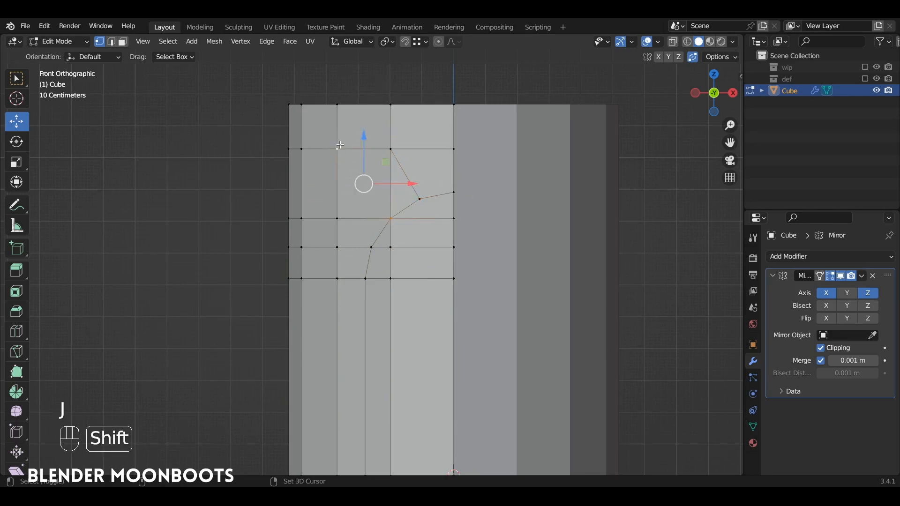
{"action": "key", "text": "2"}
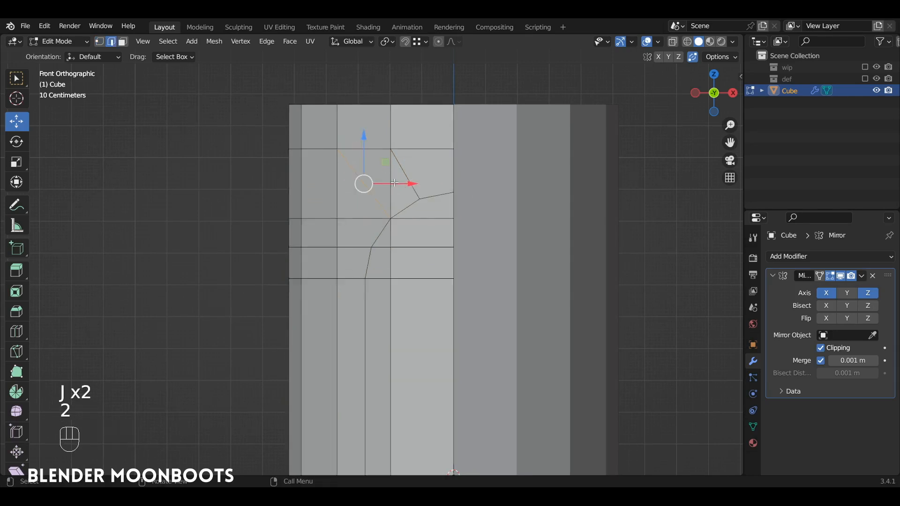
{"action": "key", "text": "ctrl+x"}
{"action": "left_click_drag", "start_coordinate": [396, 183], "coordinate": [383, 162], "text": "alt"}
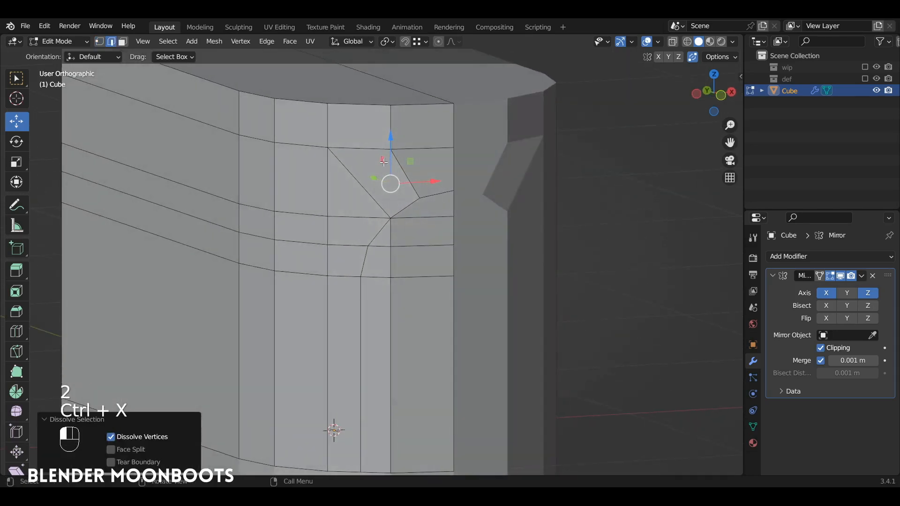
{"action": "left_click_drag", "start_coordinate": [390, 210], "coordinate": [449, 185], "text": "alt"}
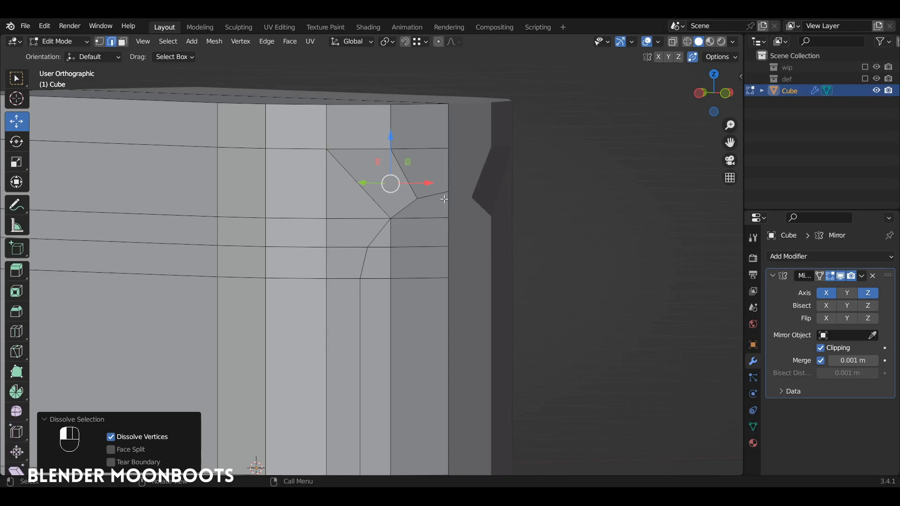
Select all faces inside the capsule outline and extrude them about 0.14 m inward along Y to form a recess.
{"action": "key", "text": "3"}
{"action": "left_click", "coordinate": [428, 204]}
{"action": "left_click", "coordinate": [422, 232], "text": "shift"}
{"action": "left_click", "coordinate": [421, 263], "text": "shift"}
{"action": "left_click", "coordinate": [382, 240], "text": "shift"}
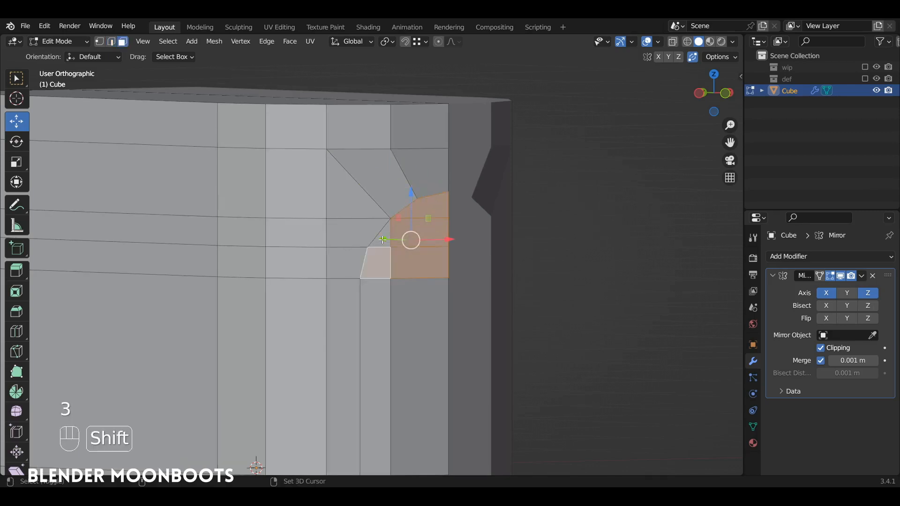
{"action": "left_click", "coordinate": [383, 243], "text": "alt+shift"}
{"action": "left_click", "coordinate": [413, 279], "text": "alt+shift"}
{"action": "left_click_drag", "start_coordinate": [413, 279], "coordinate": [451, 296], "text": "alt"}
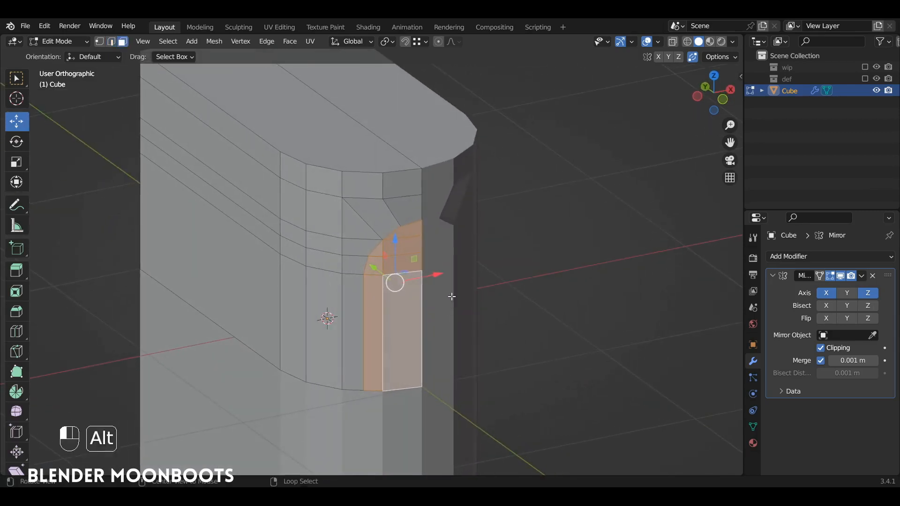
{"action": "key", "text": "e"}
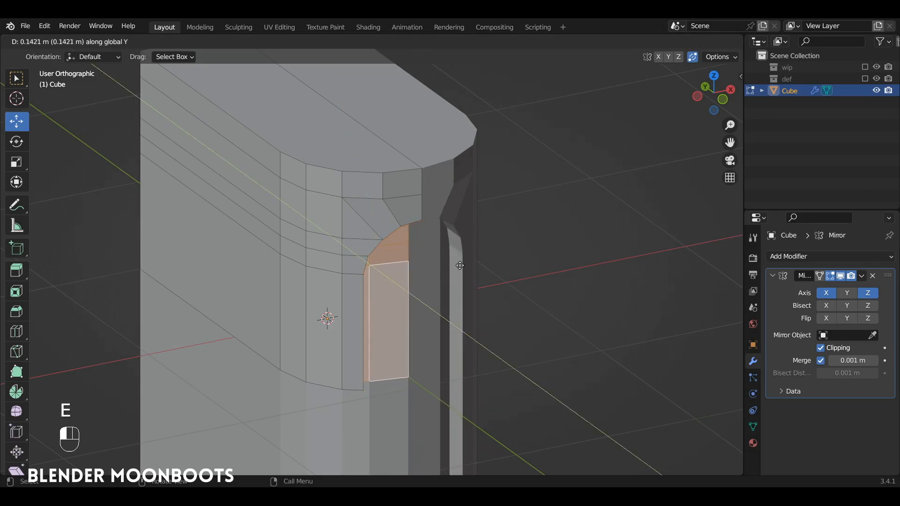
{"action": "left_click", "coordinate": [457, 262]}
Connect the next lower rim vertex diagonally to the cut line above and dissolve the horizontal edges running around the side at its level.
{"action": "left_click_drag", "start_coordinate": [457, 263], "coordinate": [478, 234], "text": "alt"}
{"action": "left_click_drag", "start_coordinate": [479, 234], "coordinate": [461, 252], "text": "alt+shift"}
{"action": "key", "text": "1"}
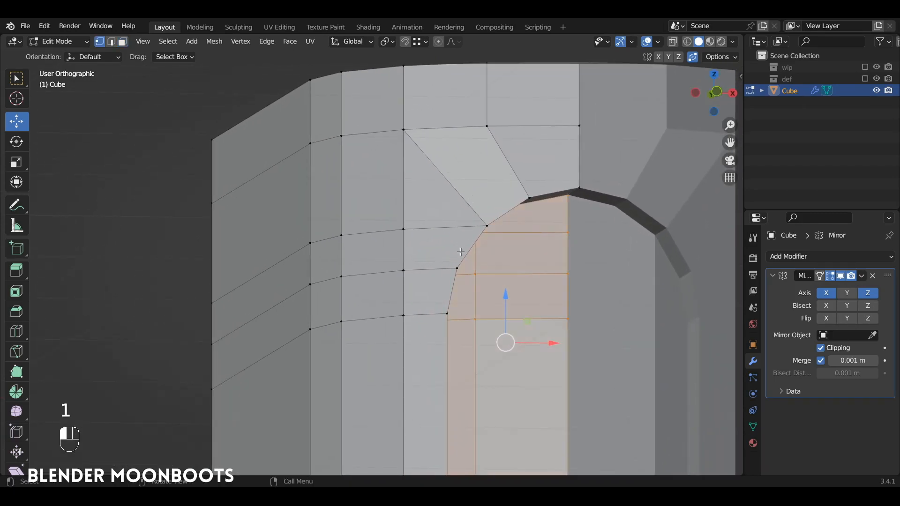
{"action": "left_click", "coordinate": [459, 267]}
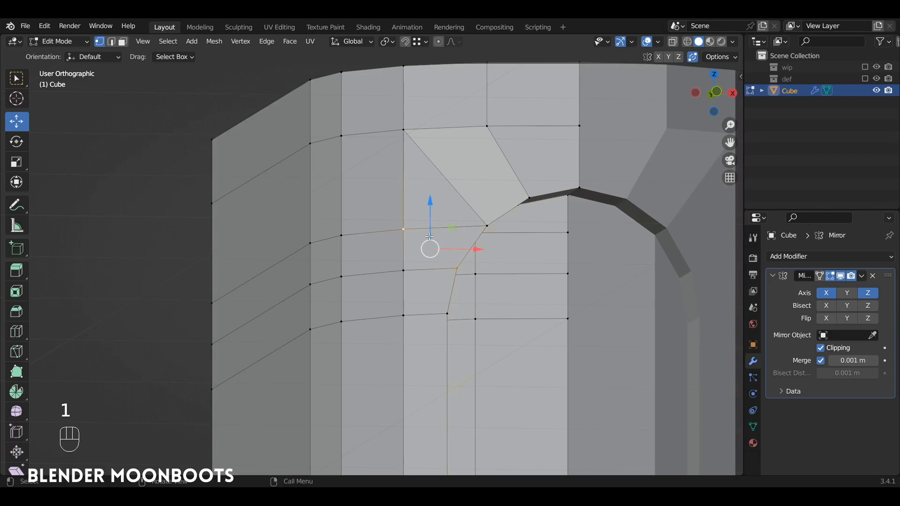
{"action": "key", "text": "2"}
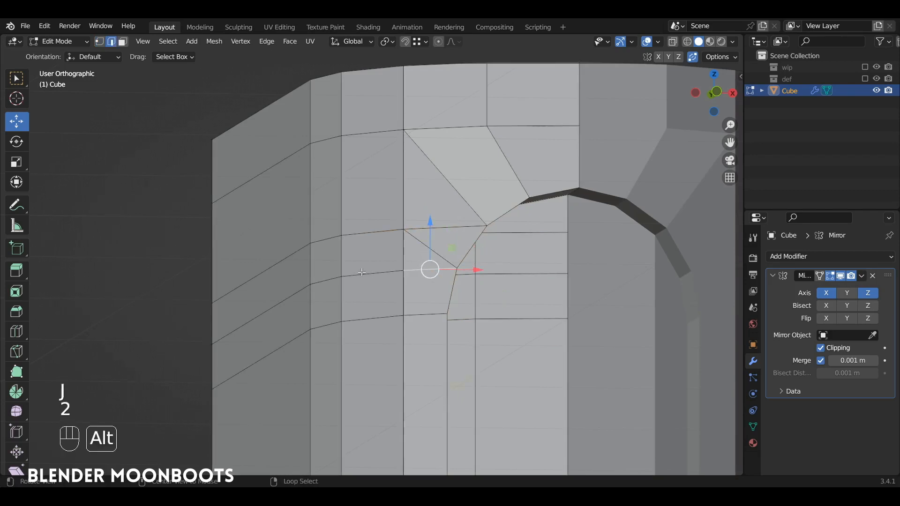
{"action": "key", "text": "ctrl+x"}
{"action": "left_click_drag", "start_coordinate": [366, 254], "coordinate": [419, 205], "text": "alt"}
{"action": "key", "text": "ctrl+x"}
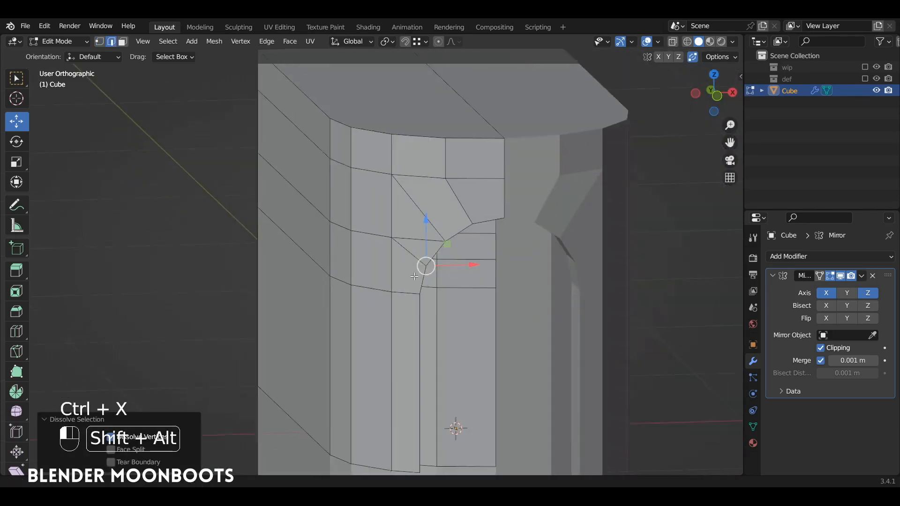
Bevel the block's outer top perimeter and rear vertical corner edges with 2 segments at 0.0667 m width.
{"action": "left_click", "coordinate": [416, 209]}
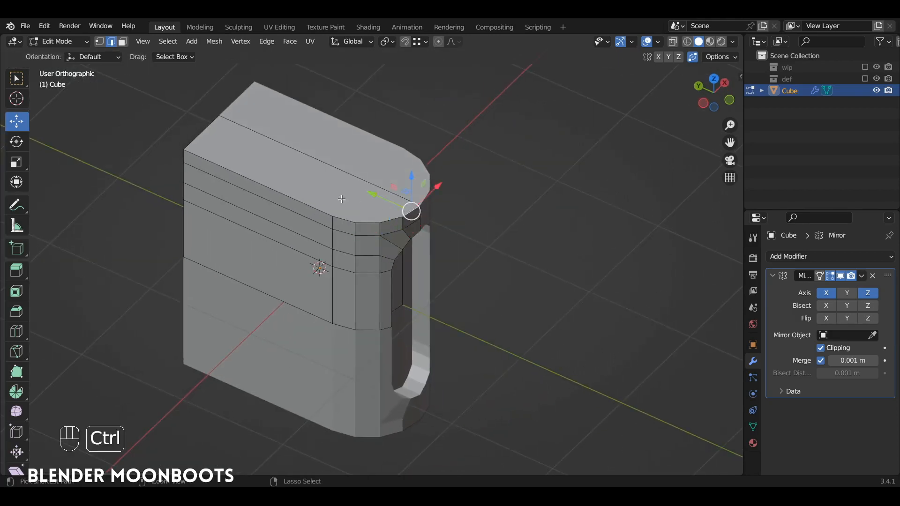
{"action": "left_click", "coordinate": [274, 182], "text": "ctrl"}
{"action": "left_click_drag", "start_coordinate": [273, 182], "coordinate": [255, 273], "text": "alt"}
{"action": "left_click", "coordinate": [278, 294], "text": "shift"}
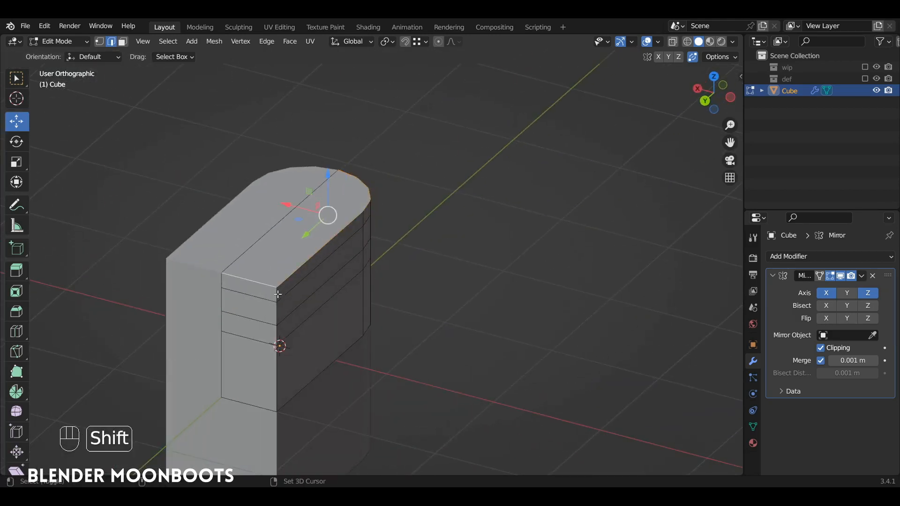
{"action": "left_click", "coordinate": [281, 337], "text": "ctrl"}
{"action": "left_click_drag", "start_coordinate": [337, 316], "coordinate": [357, 341], "text": "alt"}
{"action": "key", "text": "ctrl+b"}
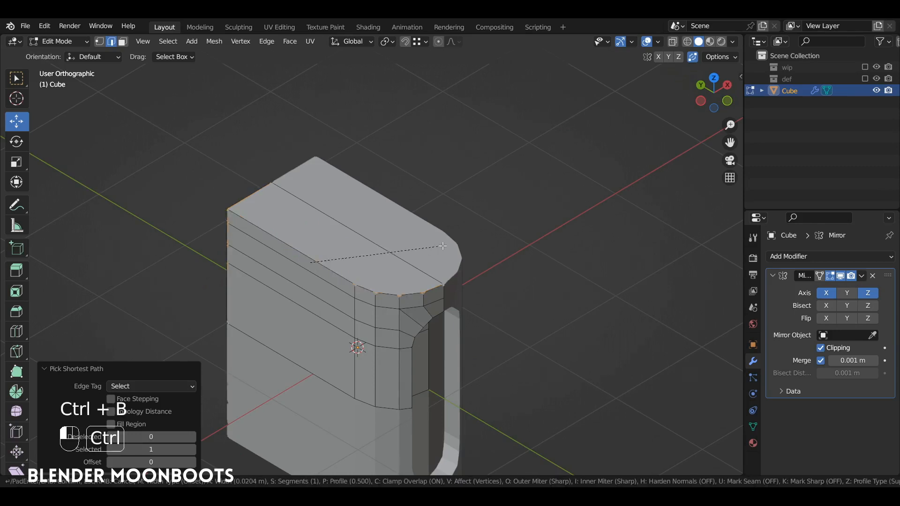
{"action": "key", "text": "v"}
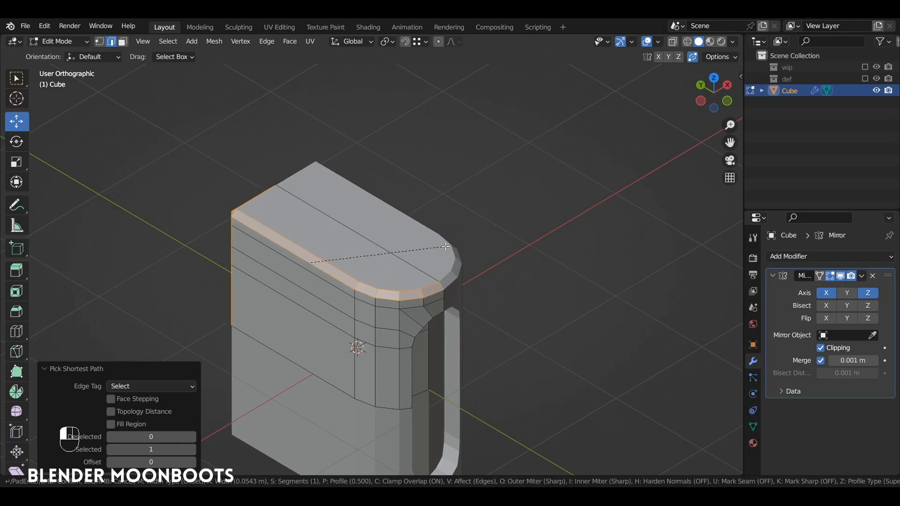
{"action": "scroll", "coordinate": [446, 246], "scroll_direction": "up", "scroll_amount": 1}
{"action": "left_click", "coordinate": [447, 246]}
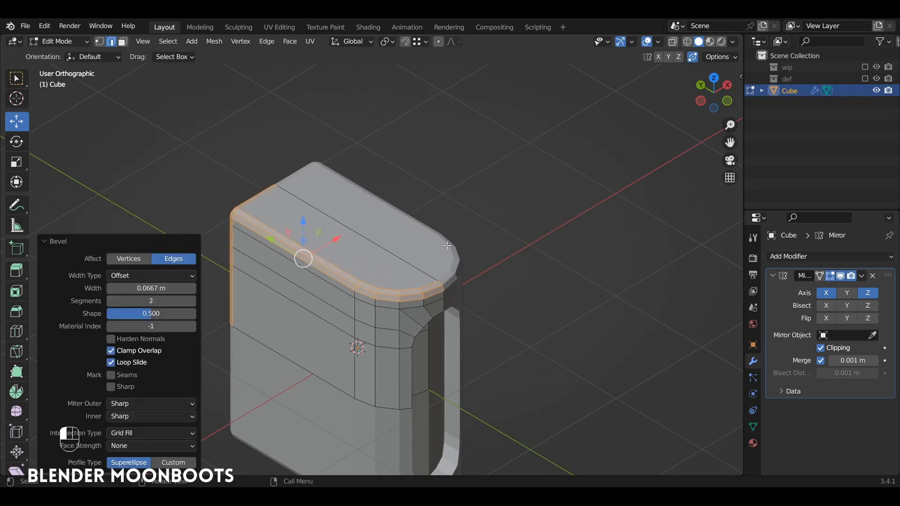
Try a two-segment bevel of about 0.0285 m on the recess's outer and inner rim edges, and undo it.
{"action": "middle_click_drag", "start_coordinate": [447, 247], "coordinate": [473, 102], "text": "alt"}
{"action": "key", "text": "Tab"}
{"action": "key", "text": "Tab"}
{"action": "left_click", "coordinate": [414, 221], "text": "ctrl"}
{"action": "left_click_drag", "start_coordinate": [472, 102], "coordinate": [480, 157], "text": "alt"}
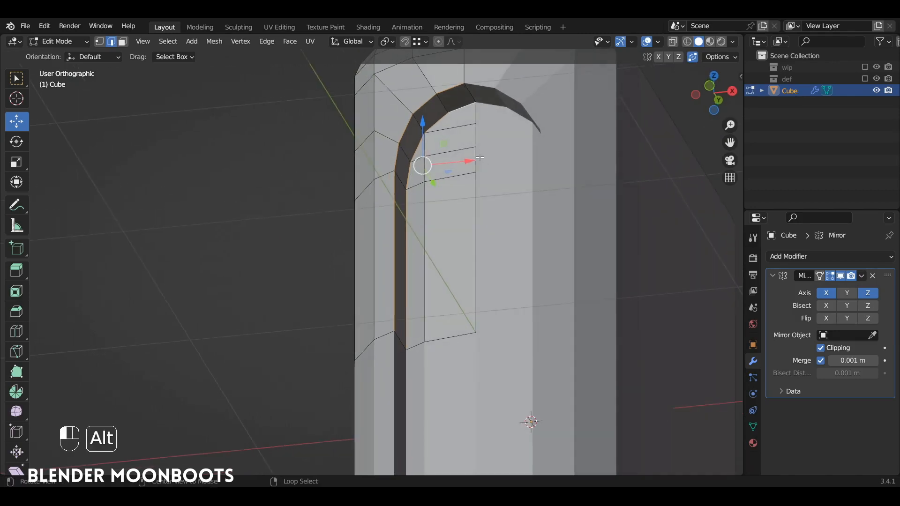
{"action": "key", "text": "ctrl+b"}
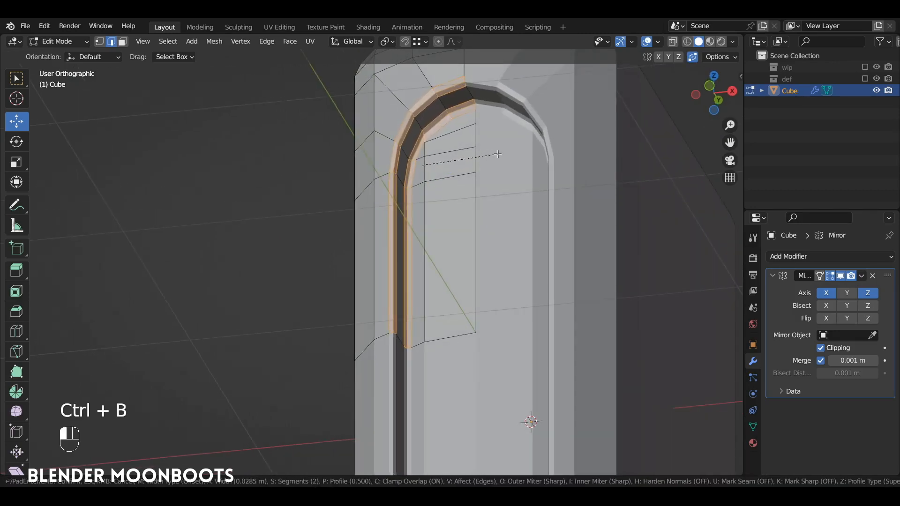
{"action": "left_click", "coordinate": [497, 154]}
{"action": "left_click_drag", "start_coordinate": [497, 154], "coordinate": [474, 125], "text": "alt"}
{"action": "key", "text": "ctrl+z"}
In front view, knife a vertical line down the recess floor from the rim vertex nearest the arc's peak.
{"action": "key", "text": "KP_1"}
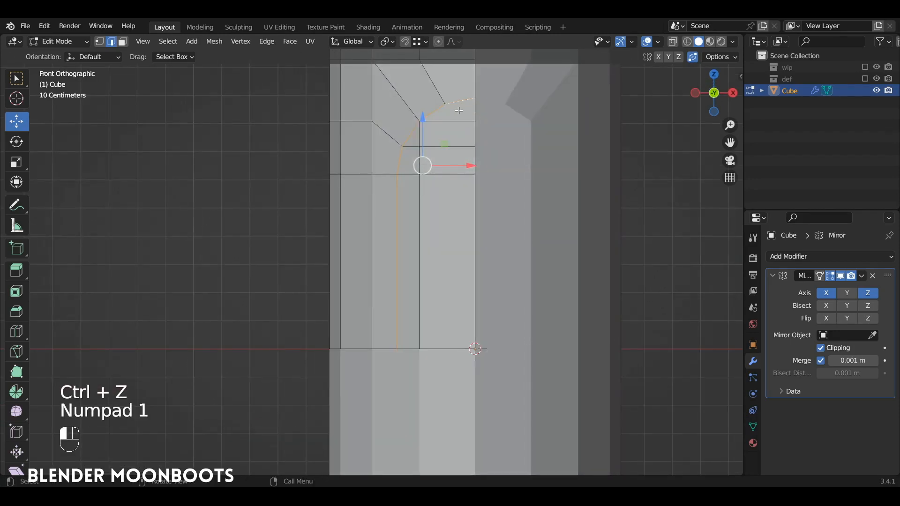
{"action": "key", "text": "k"}
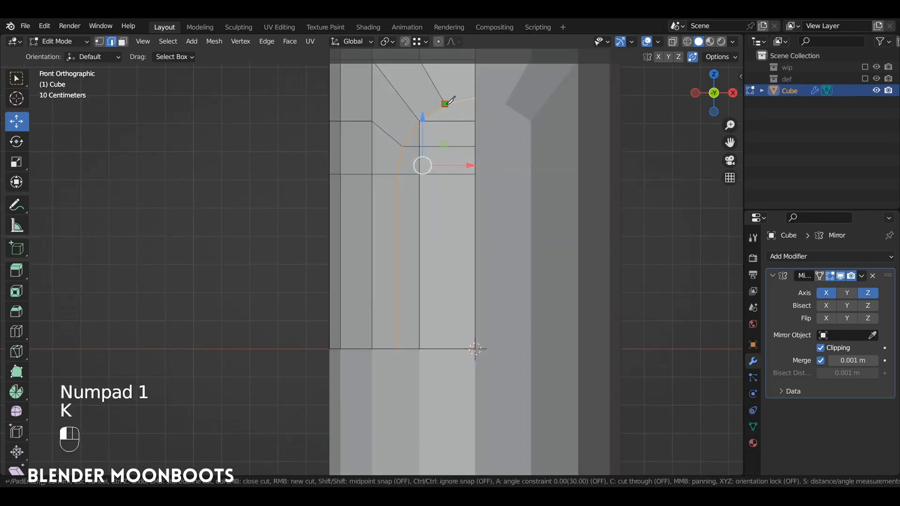
{"action": "left_click", "coordinate": [445, 104]}
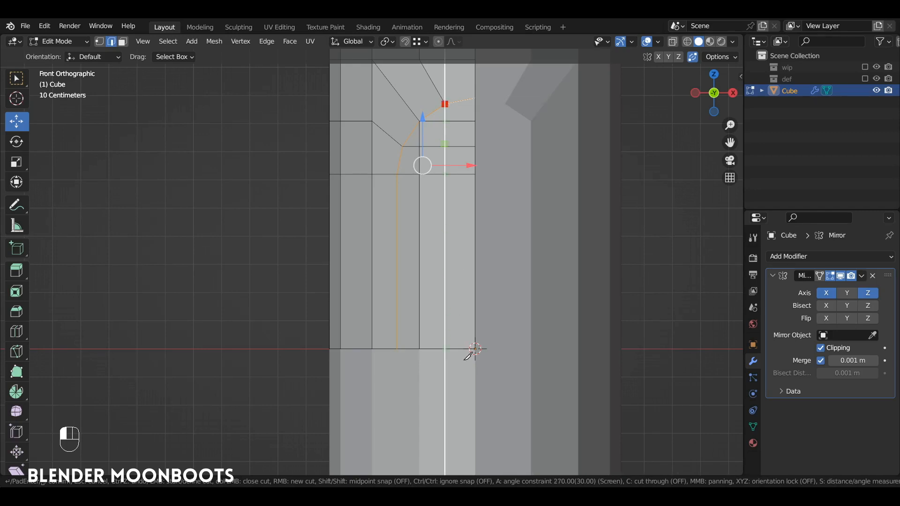
{"action": "key", "text": "Return"}
Dissolve the uppermost horizontal edges on the recess floor beneath the arc.
{"action": "middle_click_drag", "start_coordinate": [466, 368], "coordinate": [458, 121], "text": "alt"}
{"action": "key", "text": "a"}
{"action": "key", "text": "a"}
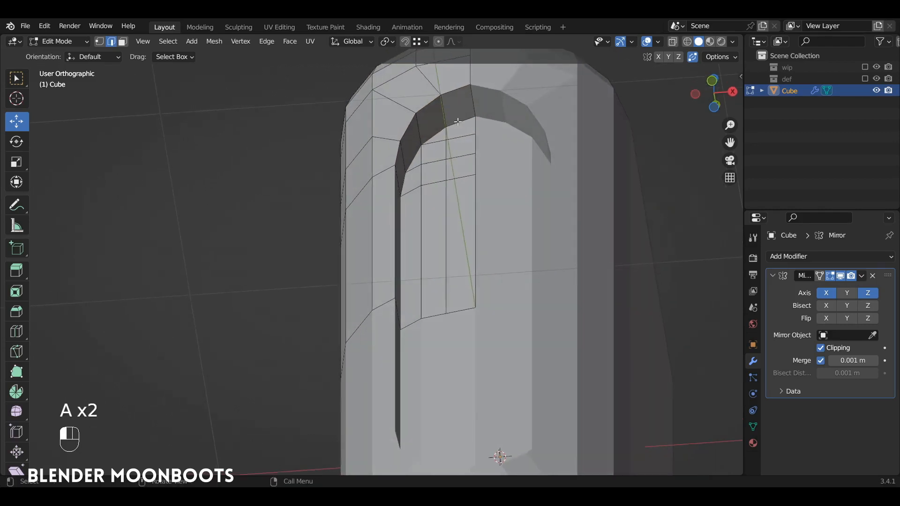
{"action": "left_click", "coordinate": [435, 141], "text": "shift"}
{"action": "key", "text": "ctrl+x"}
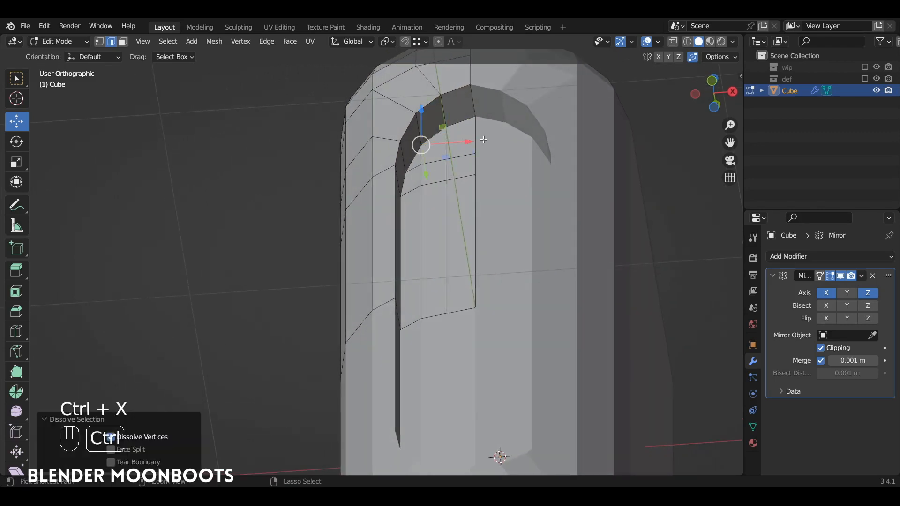
Select the recess's outer and inner rim edges and bevel them about 0.028 m with 2 segments.
{"action": "middle_click_drag", "start_coordinate": [489, 143], "coordinate": [472, 150], "text": "alt"}
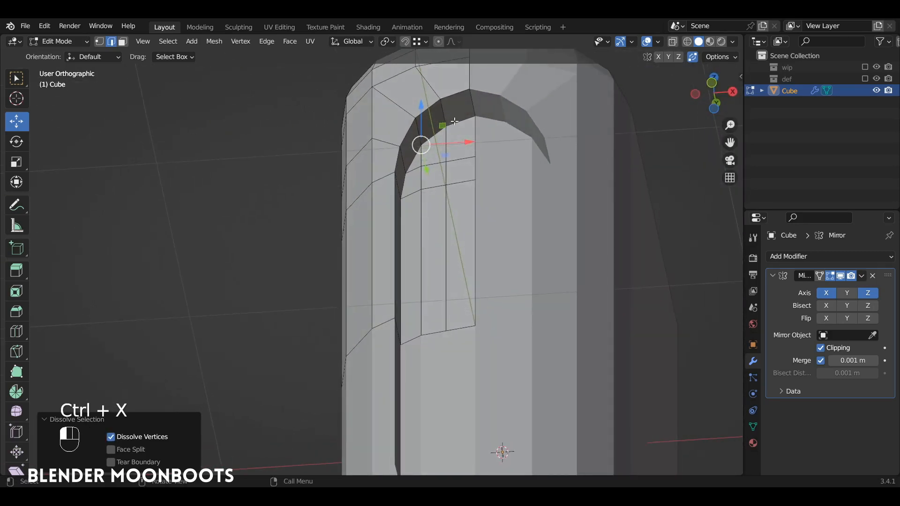
{"action": "left_click", "coordinate": [416, 150], "text": "shift"}
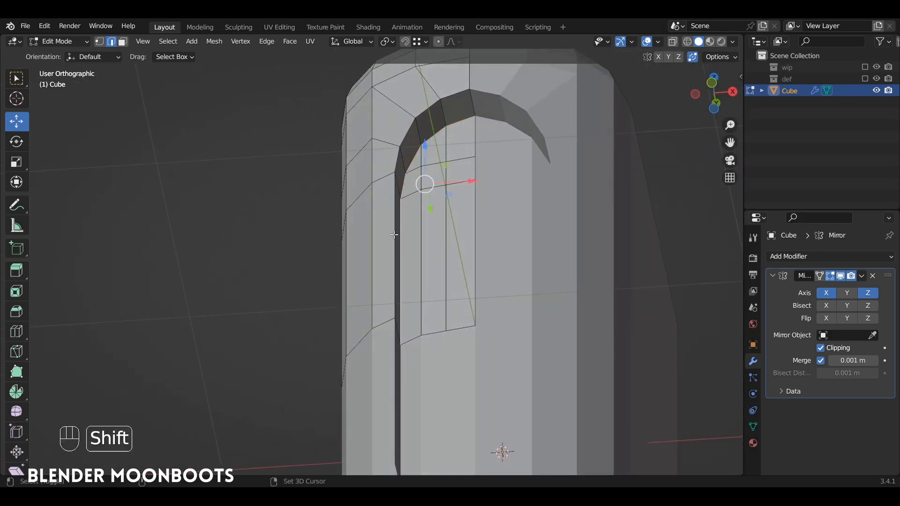
{"action": "middle_click_drag", "start_coordinate": [421, 129], "coordinate": [422, 126], "text": "alt"}
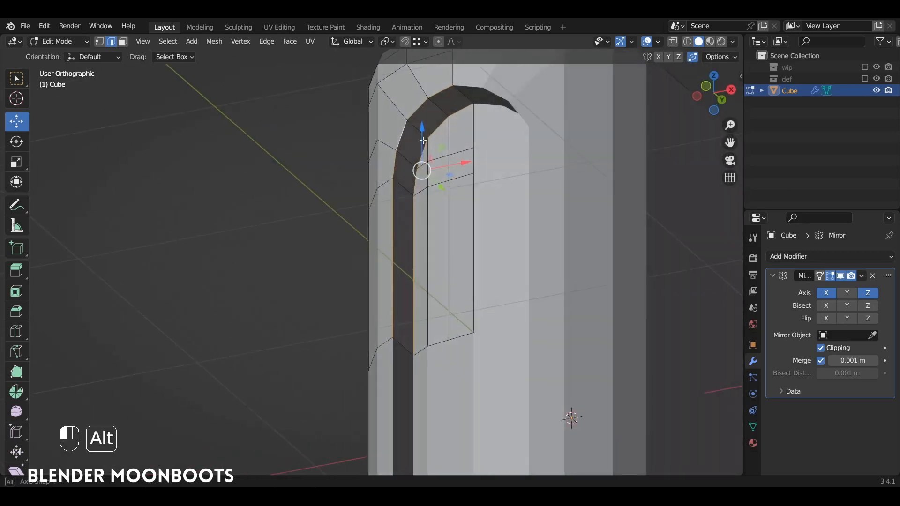
{"action": "key", "text": "ctrl+b"}
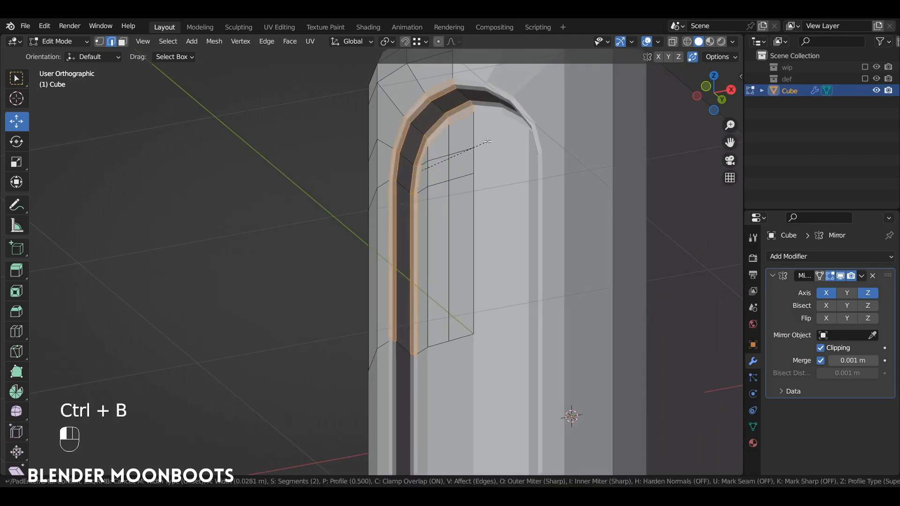
{"action": "left_click", "coordinate": [486, 141]}
Return to Object Mode and shade the block smooth.
{"action": "key", "text": "Tab"}
{"action": "middle_click_drag", "start_coordinate": [499, 145], "coordinate": [555, 151], "text": "alt"}
{"action": "left_click_drag", "start_coordinate": [555, 151], "coordinate": [490, 178], "text": "ctrl+alt"}
{"action": "right_click", "coordinate": [469, 176]}
{"action": "left_click", "coordinate": [460, 176]}
{"action": "middle_click_drag", "start_coordinate": [486, 186], "coordinate": [497, 171], "text": "alt"}
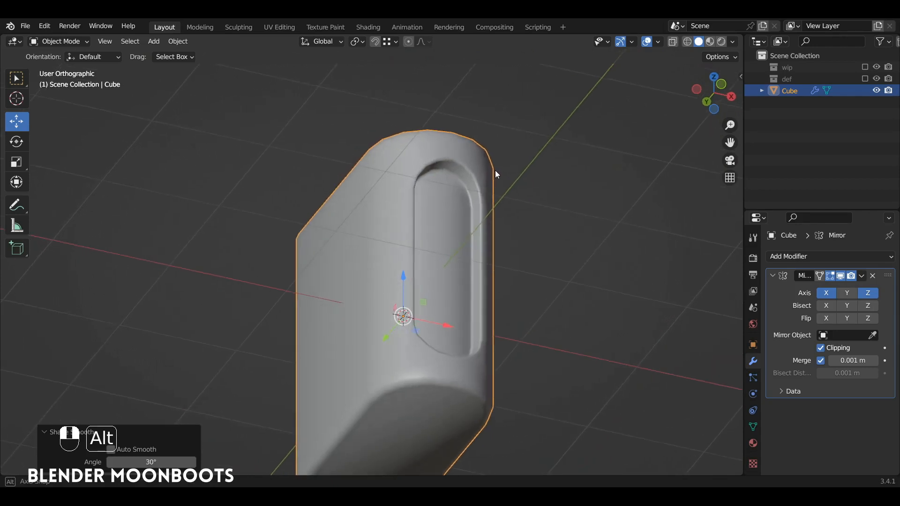
Add a Subdivision Surface modifier to the block with 2 viewport levels, and inspect the recess.
{"action": "left_click", "coordinate": [788, 256]}
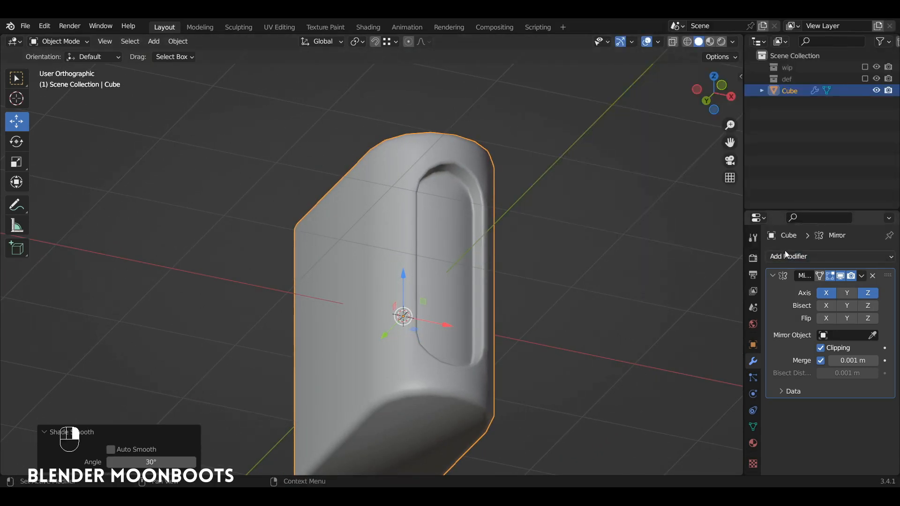
{"action": "left_click", "coordinate": [786, 256]}
{"action": "left_click", "coordinate": [694, 193]}
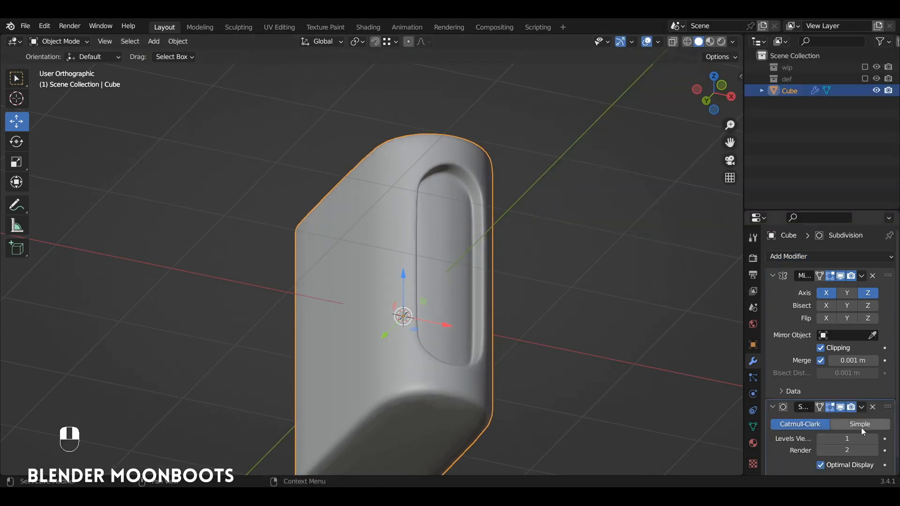
{"action": "left_click", "coordinate": [876, 439]}
{"action": "middle_click_drag", "start_coordinate": [506, 275], "coordinate": [477, 308], "text": "alt"}
{"action": "scroll", "coordinate": [476, 308], "scroll_direction": "up", "scroll_amount": 3}
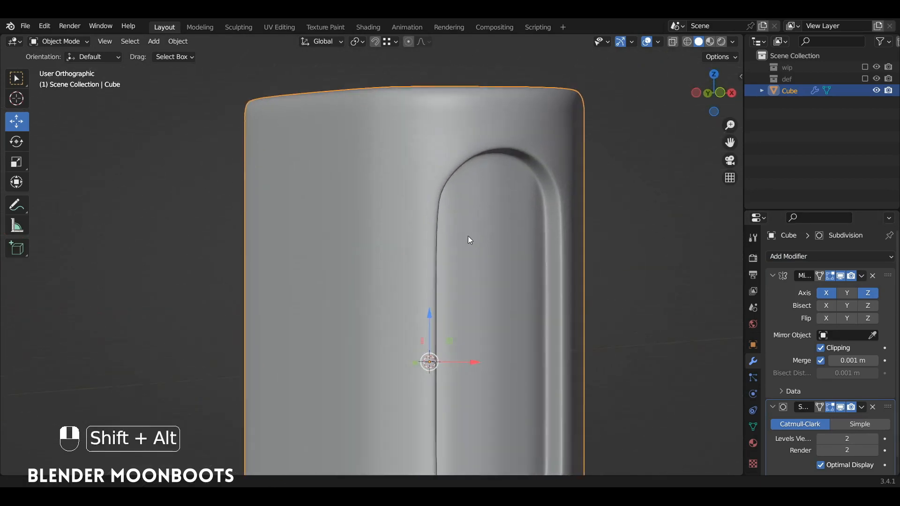
Examine the recess floor's topology with see-through display, tracing the vertical edge line beside the centre and checking the shading.
{"action": "middle_click_drag", "start_coordinate": [468, 235], "coordinate": [485, 165], "text": "alt+shift"}
{"action": "key", "text": "Tab"}
{"action": "key", "text": "alt+z"}
{"action": "key", "text": "1"}
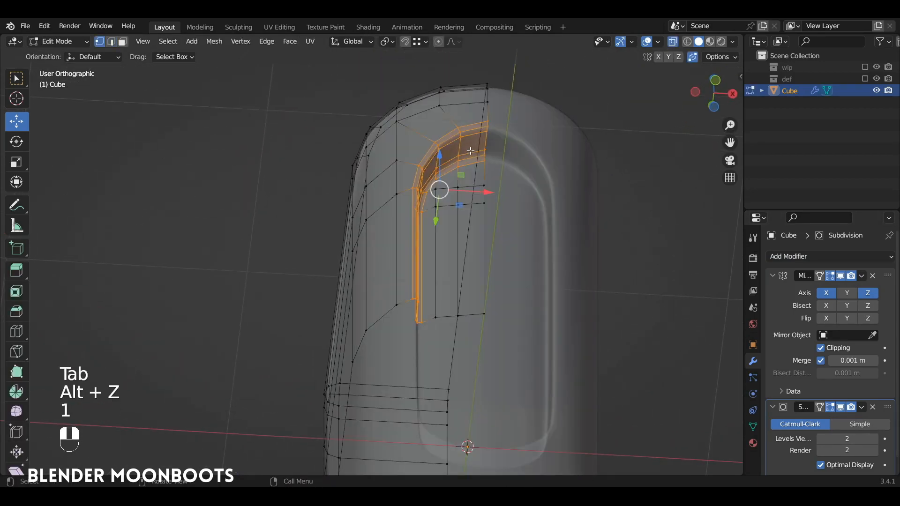
{"action": "key", "text": "alt+a"}
{"action": "left_click", "coordinate": [463, 158], "text": "ctrl"}
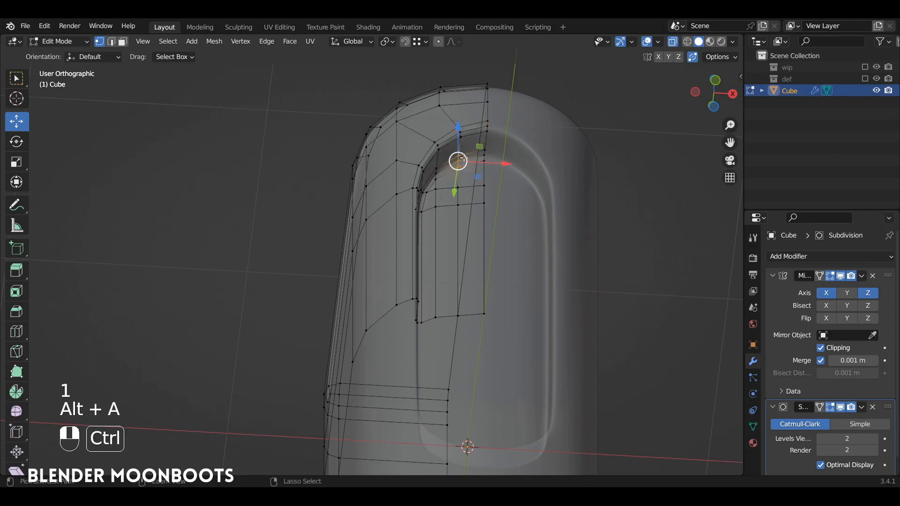
{"action": "left_click", "coordinate": [461, 270], "text": "ctrl"}
{"action": "left_click_drag", "start_coordinate": [466, 332], "coordinate": [467, 313], "text": "ctrl"}
{"action": "mouse_move", "coordinate": [473, 262]}
{"action": "left_mouse_down", "text": "alt"}
{"action": "mouse_move", "coordinate": [502, 273]}
{"action": "mouse_move", "coordinate": [516, 326]}
{"action": "left_mouse_up", "text": "alt"}
{"action": "key", "text": "alt+z"}
{"action": "mouse_move", "coordinate": [506, 249]}
{"action": "left_mouse_down", "text": "alt"}
{"action": "mouse_move", "coordinate": [521, 262]}
{"action": "mouse_move", "coordinate": [520, 211]}
{"action": "mouse_move", "coordinate": [457, 161]}
{"action": "mouse_move", "coordinate": [464, 169]}
{"action": "mouse_move", "coordinate": [459, 227]}
{"action": "mouse_move", "coordinate": [450, 182]}
{"action": "mouse_move", "coordinate": [432, 170]}
{"action": "mouse_move", "coordinate": [452, 181]}
{"action": "left_mouse_up", "text": "alt"}
{"action": "key", "text": "Tab"}
Add a horizontal loop cut across the quarter block and slide it up close beneath the row where the recess arc begins.
{"action": "key", "text": "KP_1"}
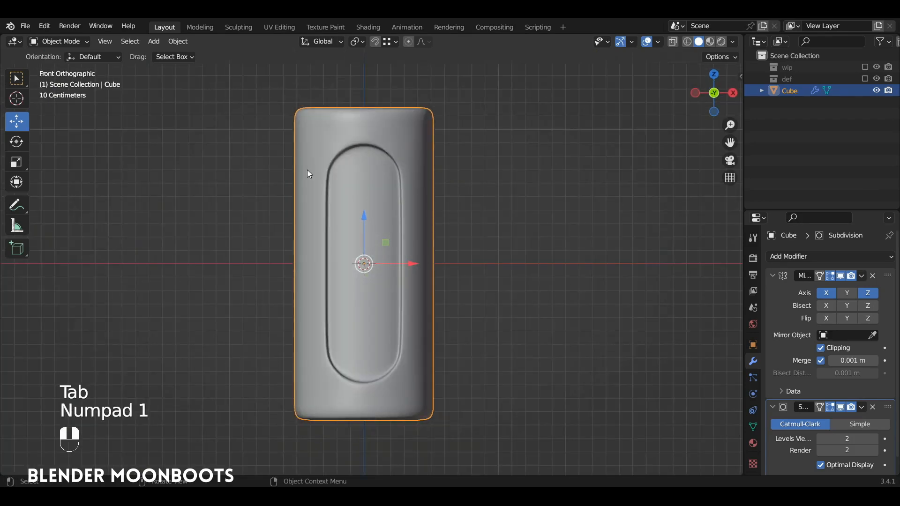
{"action": "key", "text": "Tab"}
{"action": "key", "text": "ctrl+r"}
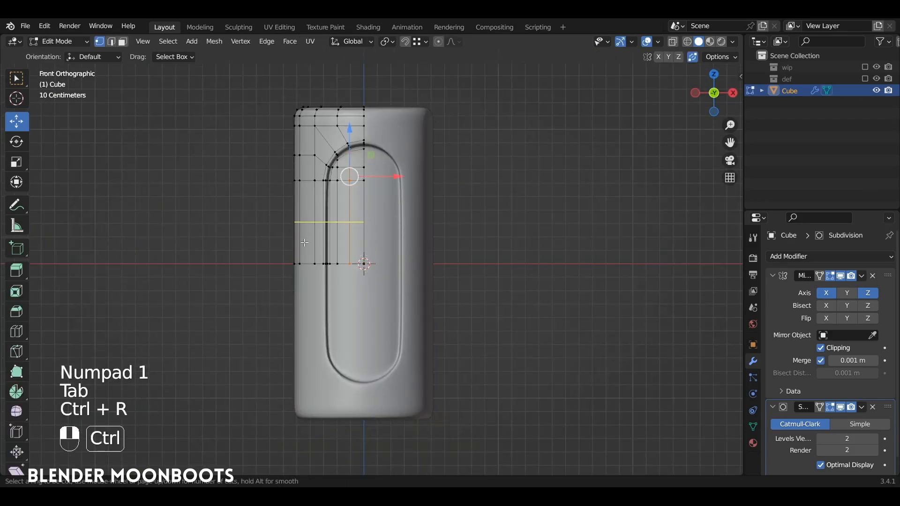
{"action": "left_click", "coordinate": [302, 219]}
{"action": "left_click", "coordinate": [301, 212]}
{"action": "key", "text": "Tab"}
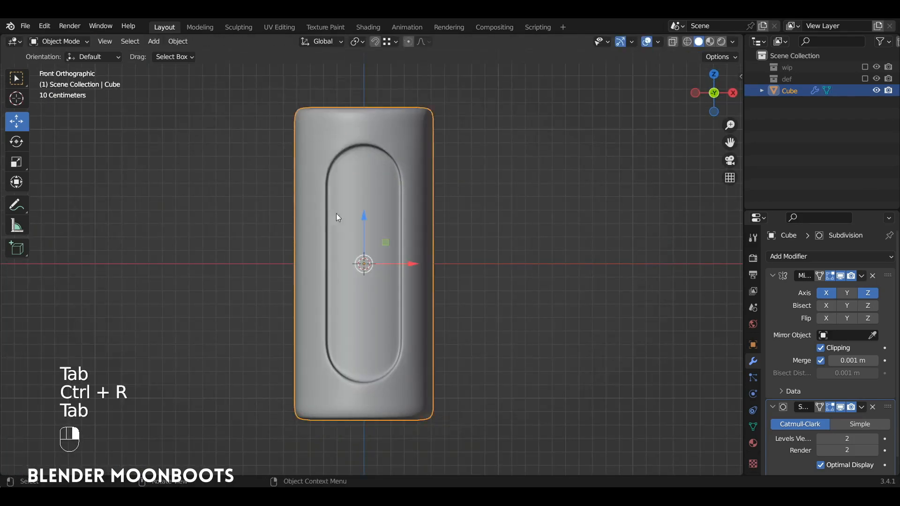
Knife a straight cut across the block's top just behind the start of the curved front, and check the smoothed shape.
{"action": "left_click_drag", "start_coordinate": [336, 213], "coordinate": [375, 266], "text": "alt"}
{"action": "key", "text": "KP_7"}
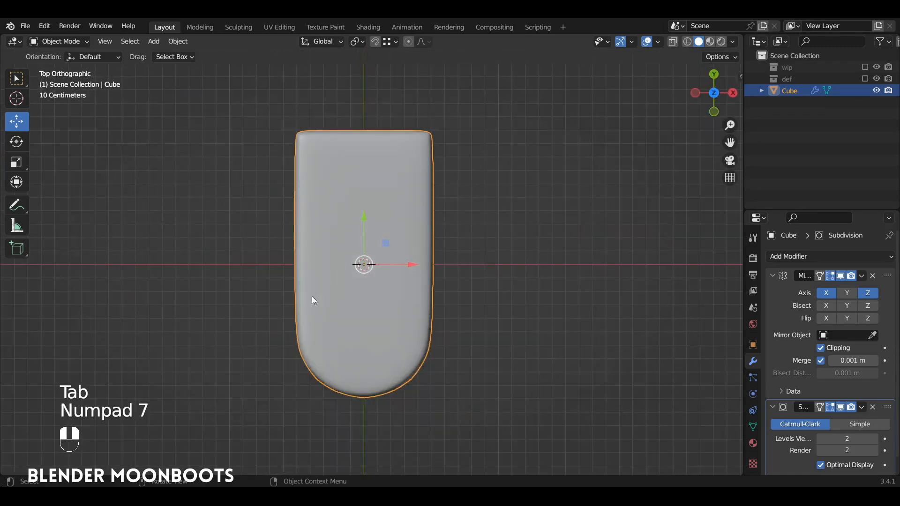
{"action": "key", "text": "Tab"}
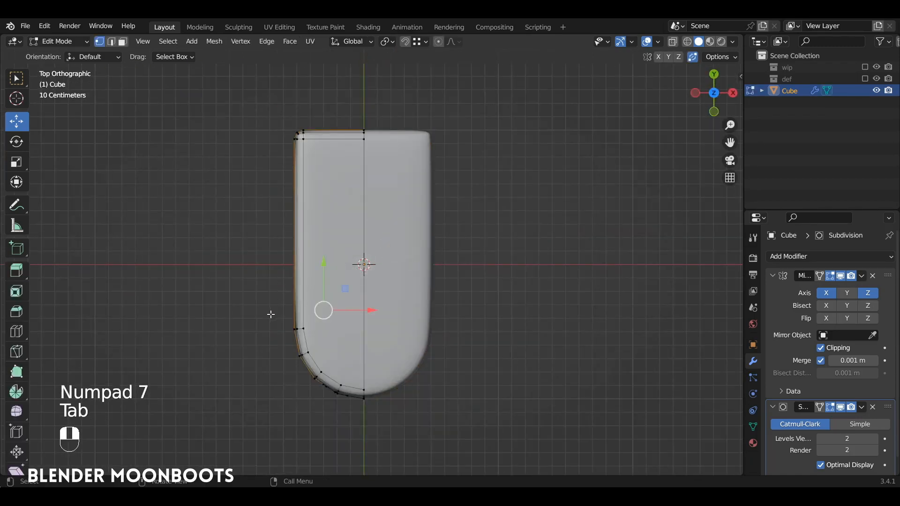
{"action": "key", "text": "k"}
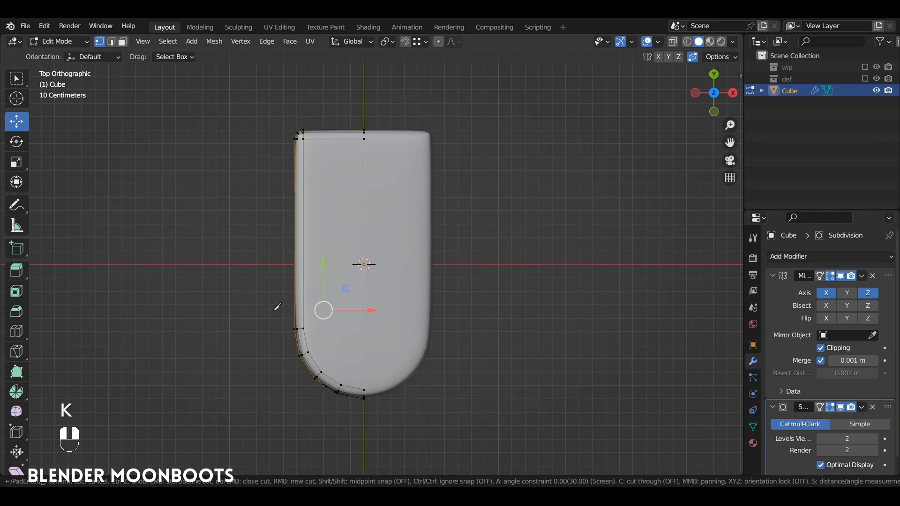
{"action": "left_click", "coordinate": [397, 307]}
{"action": "key", "text": "Return"}
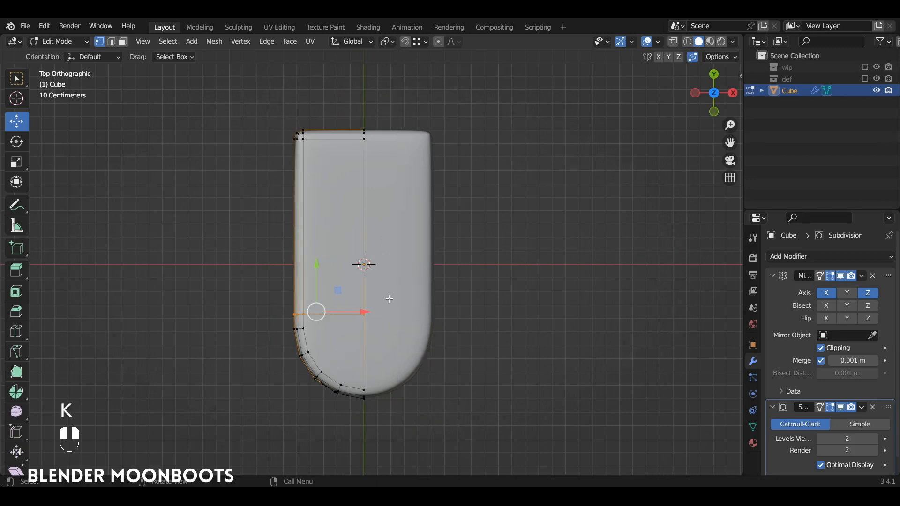
{"action": "scroll", "coordinate": [371, 281], "scroll_direction": "up", "scroll_amount": 2}
{"action": "left_click_drag", "start_coordinate": [372, 290], "coordinate": [414, 181], "text": "alt"}
{"action": "key", "text": "Tab"}
{"action": "key", "text": "Tab"}
Select all the recess floor faces, duplicate them and move the copy about 0.055 m along Y into the block.
{"action": "key", "text": "3"}
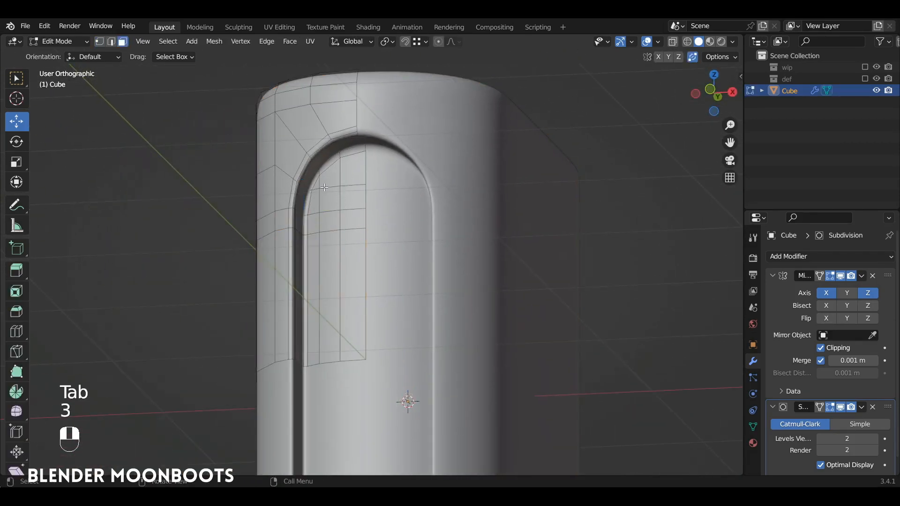
{"action": "left_click", "coordinate": [325, 182], "text": "shift"}
{"action": "left_click", "coordinate": [352, 272], "text": "ctrl"}
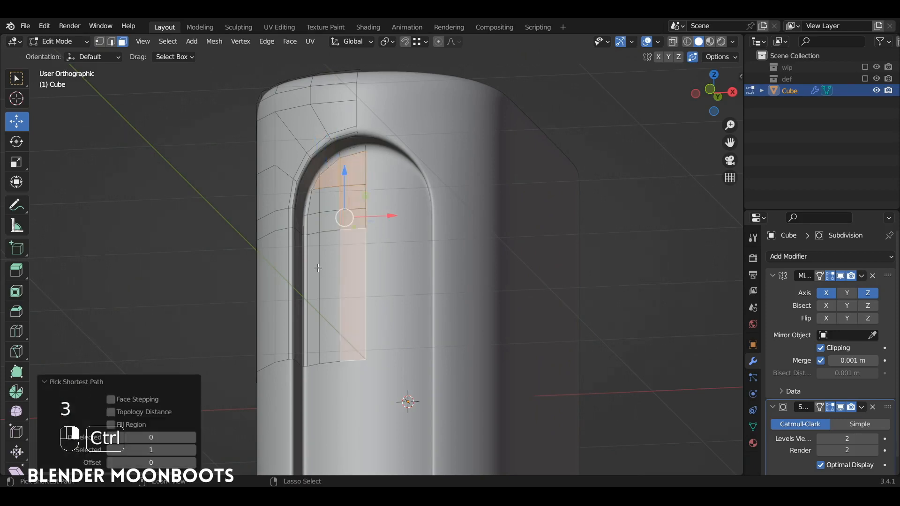
{"action": "left_click", "coordinate": [315, 268], "text": "ctrl"}
{"action": "middle_click_drag", "start_coordinate": [349, 220], "coordinate": [433, 273]}
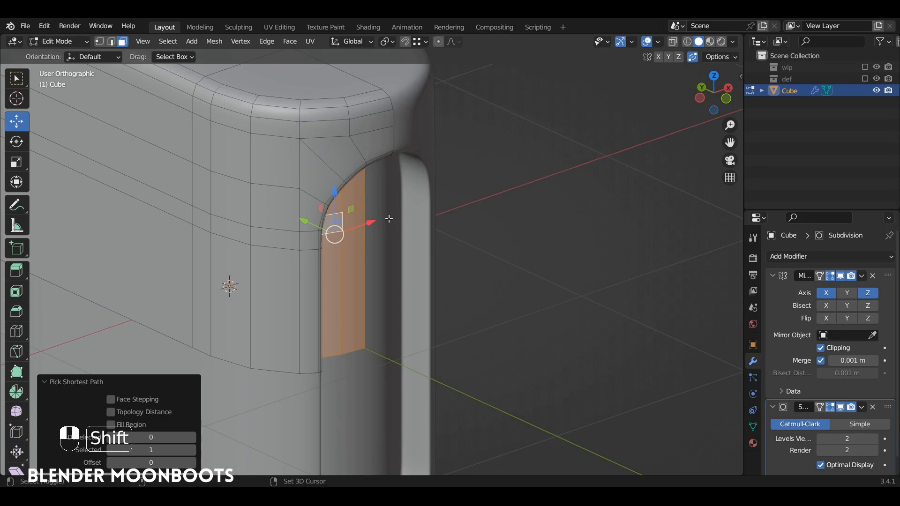
{"action": "key", "text": "shift+d"}
{"action": "key", "text": "y"}
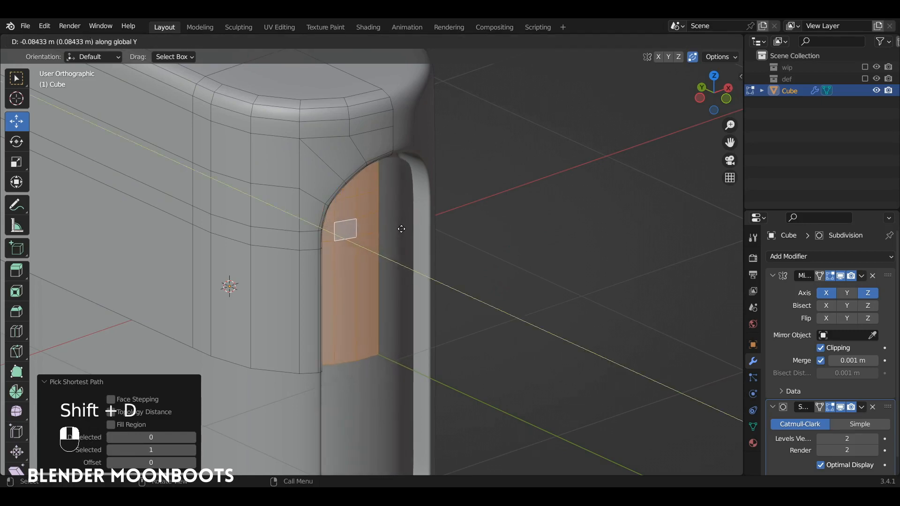
{"action": "left_click", "coordinate": [379, 215]}
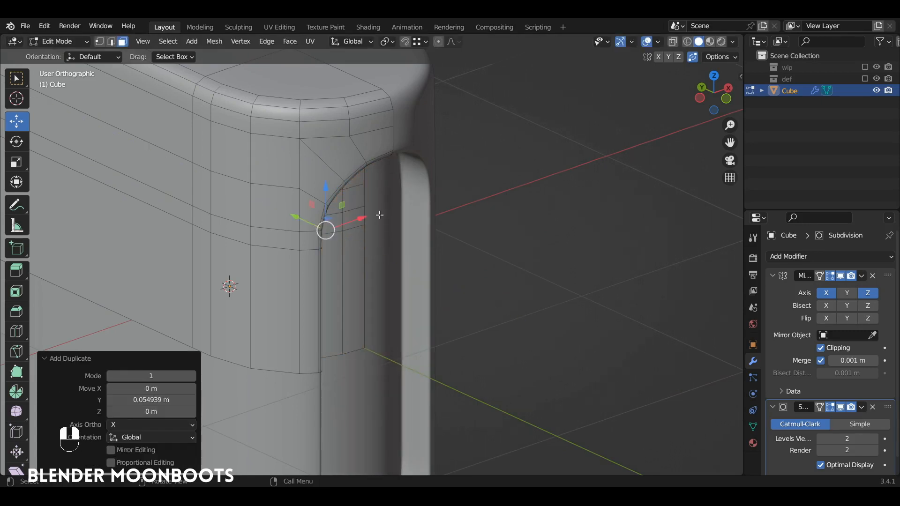
Extrude the duplicated floor faces outward along global Y as a raised insert filling the recess, and check the result.
{"action": "key", "text": "e"}
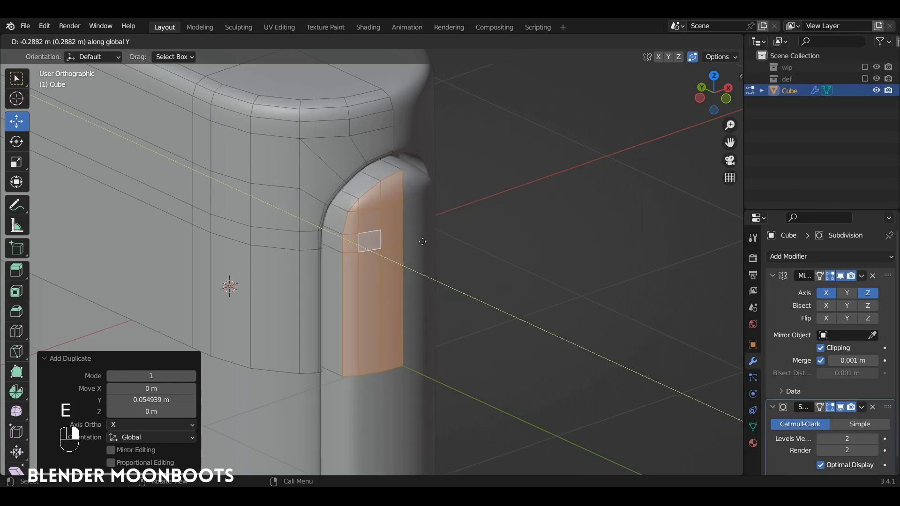
{"action": "left_click", "coordinate": [414, 235]}
{"action": "middle_click_drag", "start_coordinate": [412, 234], "coordinate": [402, 207], "text": "alt"}
{"action": "key", "text": "Tab"}
{"action": "scroll", "coordinate": [375, 203], "scroll_direction": "up", "scroll_amount": 3}
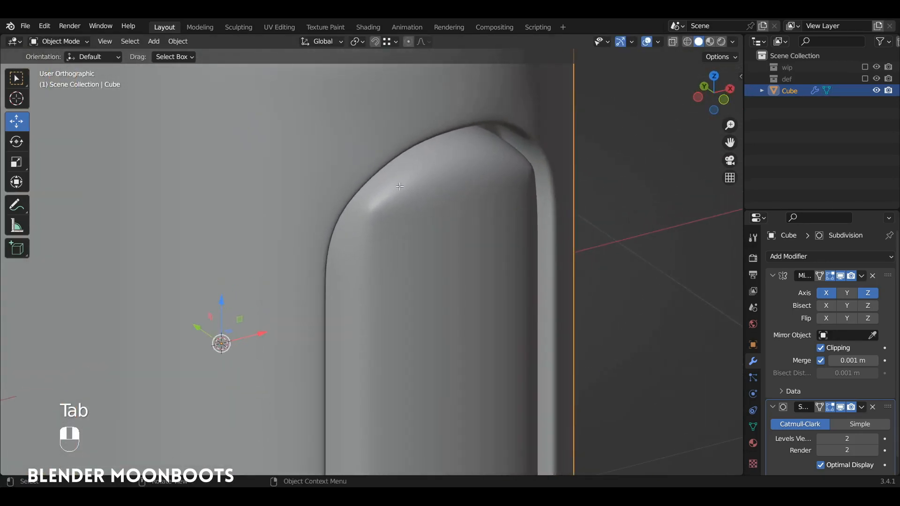
Add a loop cut around the insert's side wall, slid close to its front edge with factor -0.735, and inspect the smoothed block.
{"action": "key", "text": "Tab"}
{"action": "key", "text": "ctrl+r"}
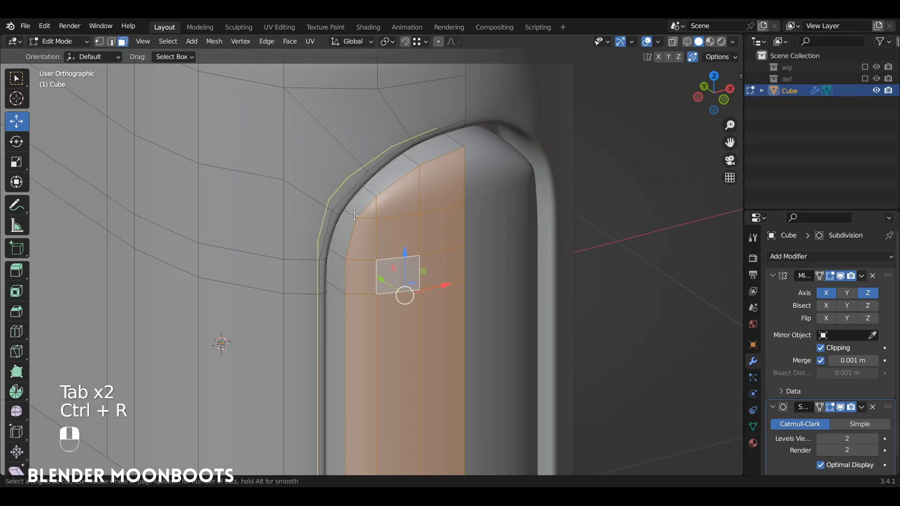
{"action": "left_click", "coordinate": [354, 216]}
{"action": "key", "text": "ctrl+z"}
{"action": "key", "text": "ctrl+r"}
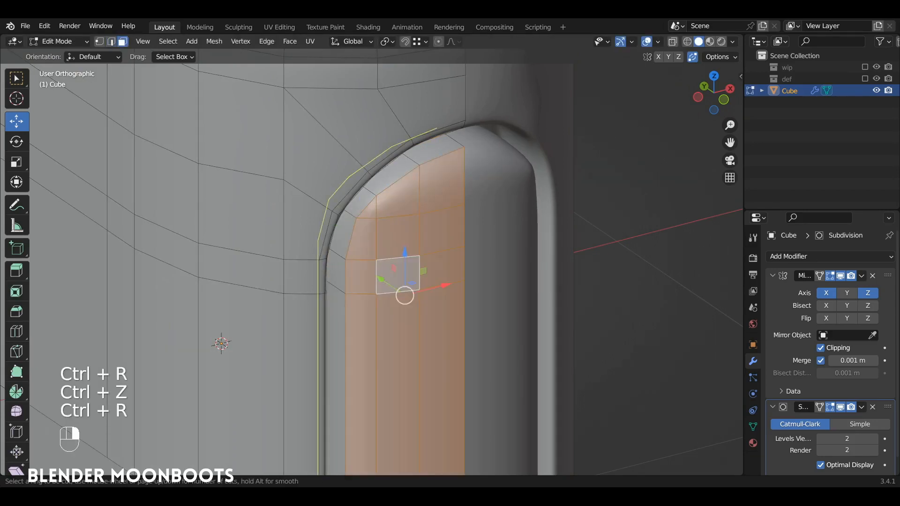
{"action": "left_click", "coordinate": [362, 218]}
{"action": "left_click", "coordinate": [375, 227]}
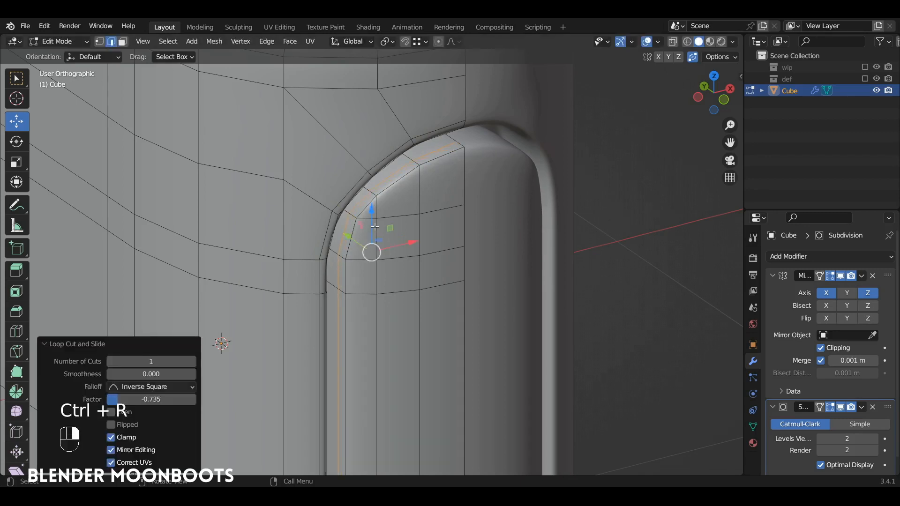
{"action": "key", "text": "Tab"}
{"action": "middle_click_drag", "start_coordinate": [401, 223], "coordinate": [427, 273], "text": "alt"}
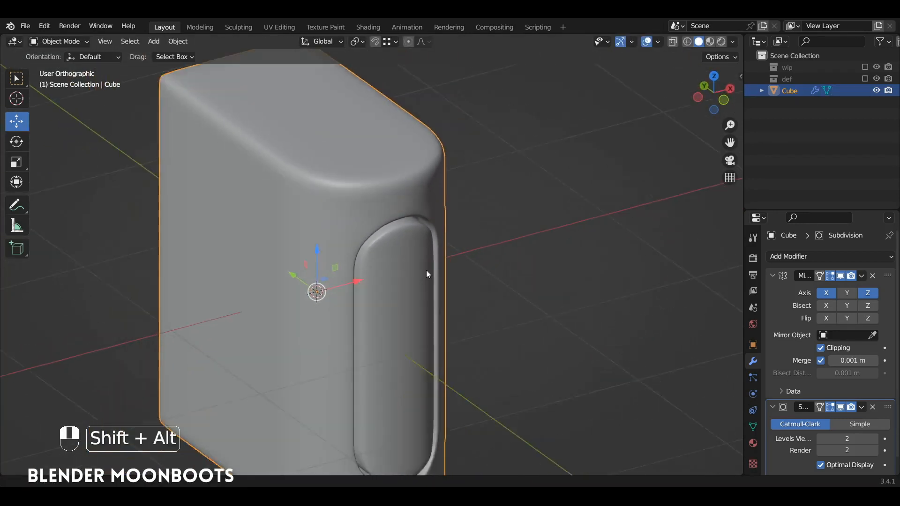
{"action": "scroll", "coordinate": [427, 274], "scroll_direction": "down", "scroll_amount": 3}
{"action": "left_click_drag", "start_coordinate": [427, 275], "coordinate": [441, 298], "text": "alt"}
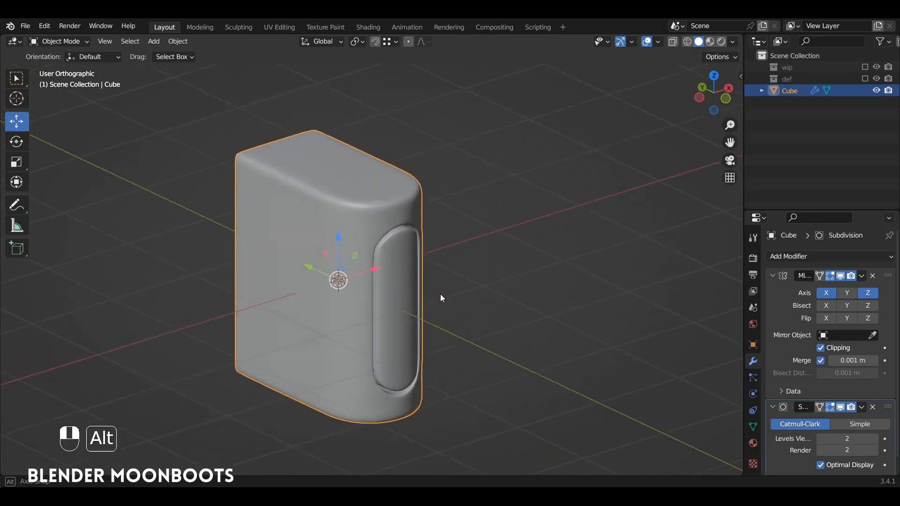
{"action": "scroll", "coordinate": [440, 294], "scroll_direction": "up", "scroll_amount": 3}
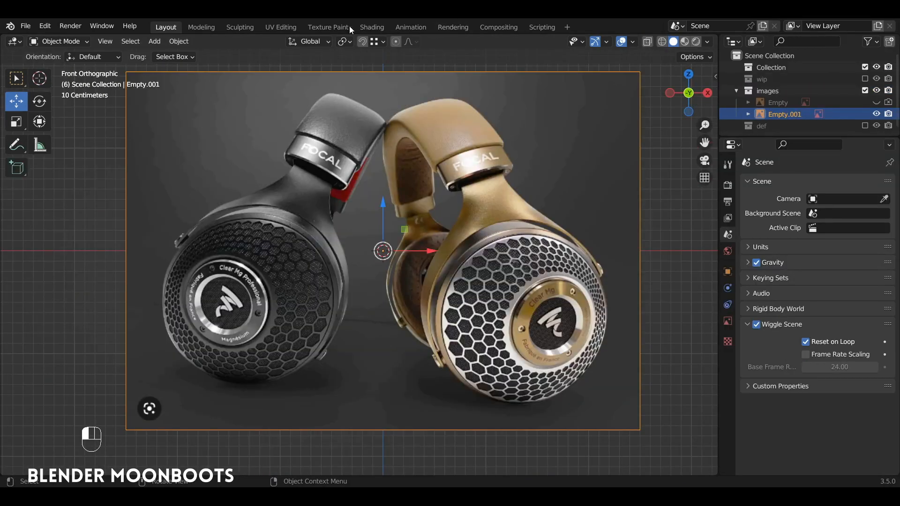
In the headphone scene, exclude the images collection and add a mesh circle with 6 vertices.
{"action": "left_click", "coordinate": [864, 91]}
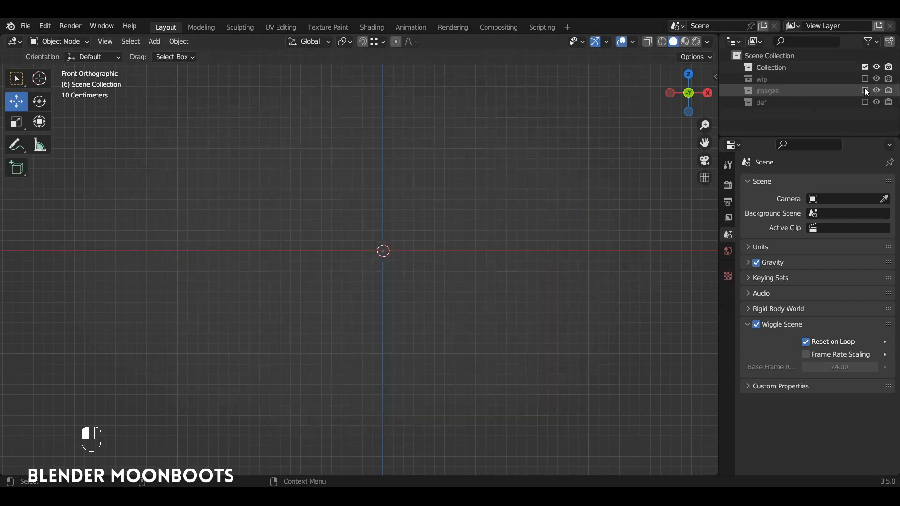
{"action": "left_click_drag", "start_coordinate": [390, 193], "coordinate": [446, 255], "text": "alt"}
{"action": "key", "text": "shift+a"}
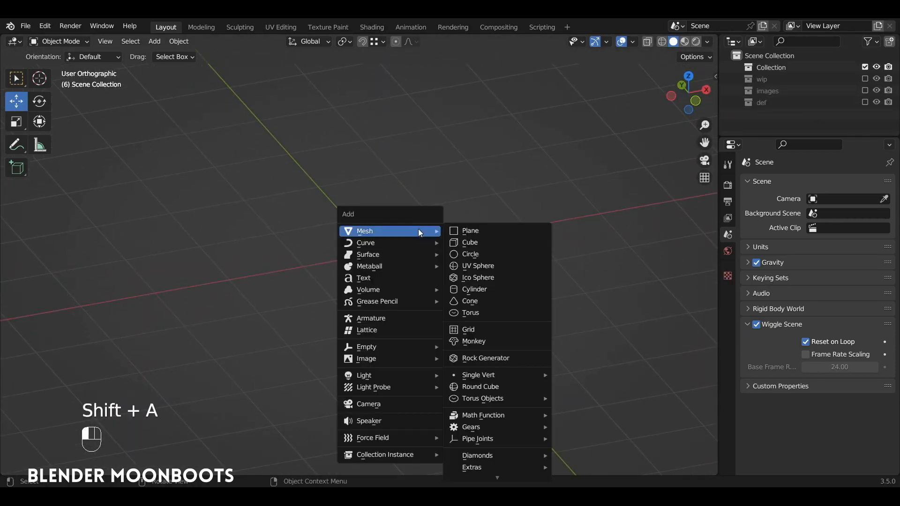
{"action": "left_click", "coordinate": [479, 256]}
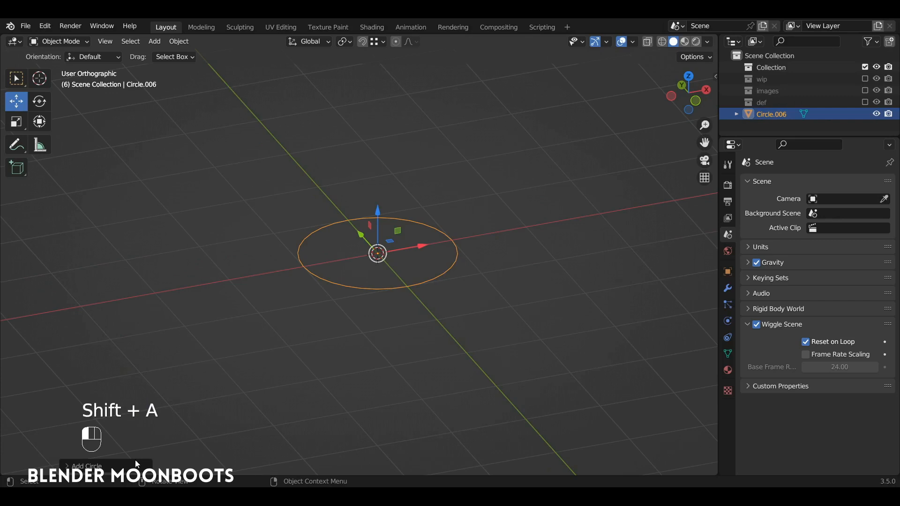
{"action": "left_click", "coordinate": [122, 465]}
{"action": "left_click", "coordinate": [175, 339]}
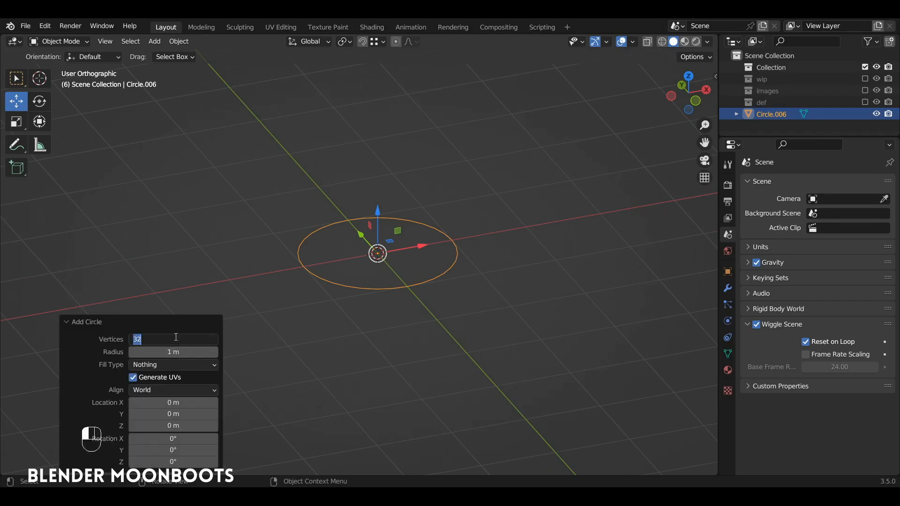
{"action": "type", "text": "6"}
{"action": "key", "text": "Return"}
Extrude the hexagon's outline in place and scale it to 0.78 to form a flat hexagonal ring.
{"action": "key", "text": "KP_7"}
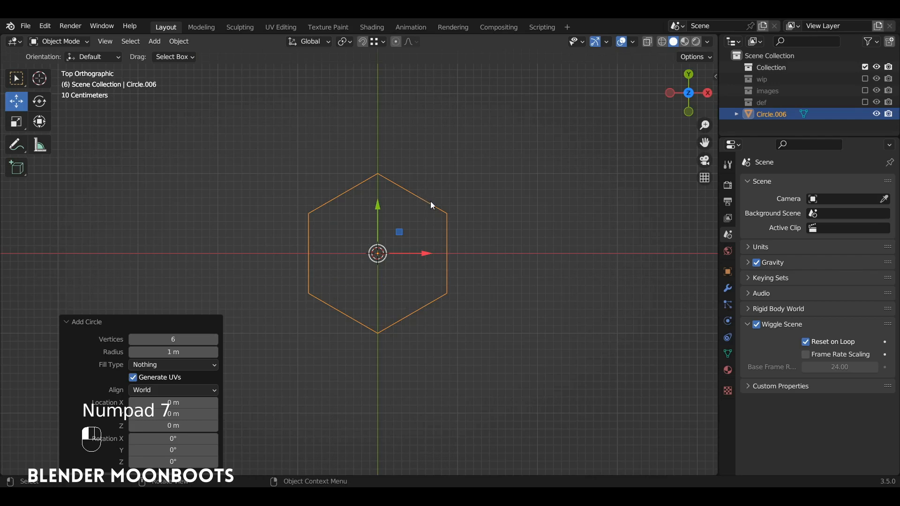
{"action": "scroll", "coordinate": [432, 205], "scroll_direction": "up", "scroll_amount": 3}
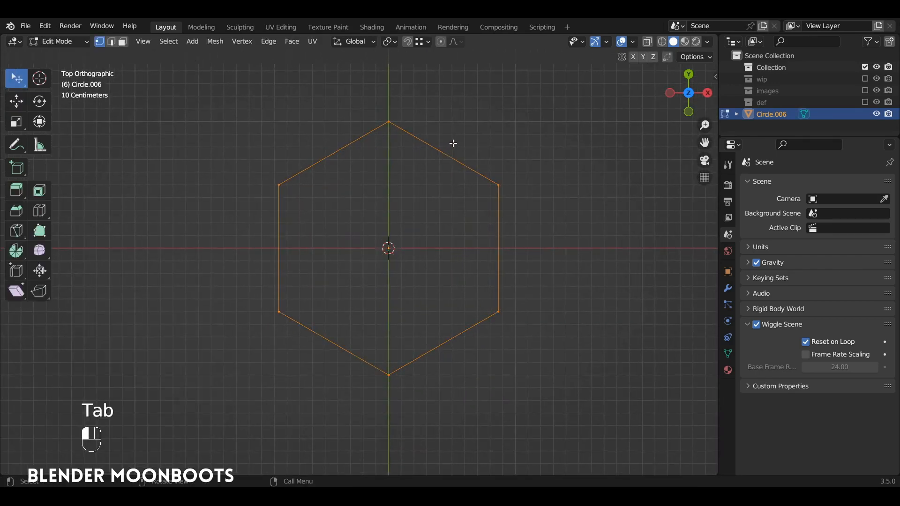
{"action": "key", "text": "e"}
{"action": "left_click", "coordinate": [455, 119]}
{"action": "key", "text": "s"}
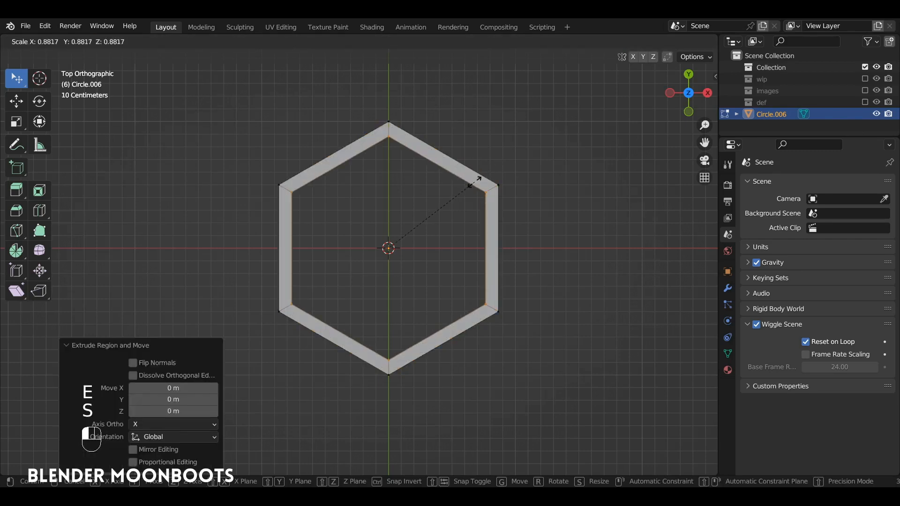
{"action": "left_click", "coordinate": [465, 184]}
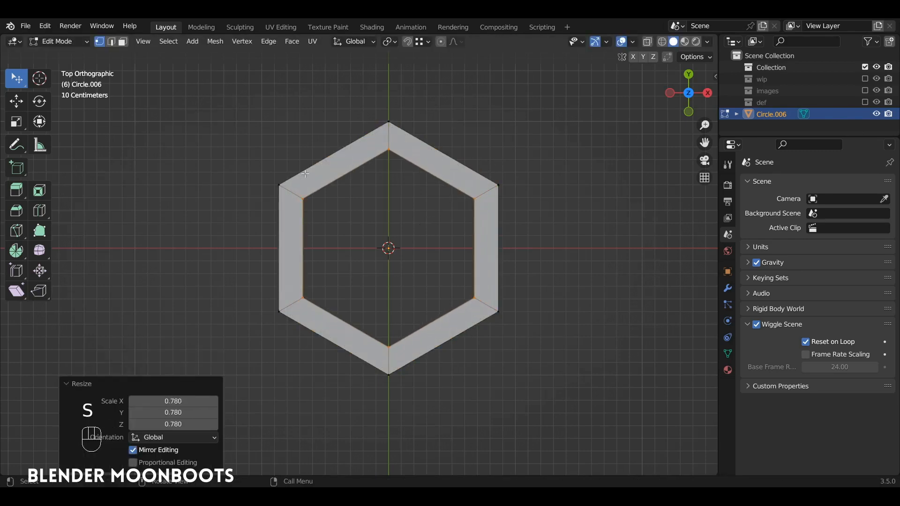
Add a centred loop cut across each of the ring's six sides.
{"action": "key", "text": "ctrl+r"}
{"action": "left_click", "coordinate": [330, 159]}
{"action": "right_click", "coordinate": [329, 158]}
{"action": "key", "text": "ctrl+r"}
{"action": "left_click", "coordinate": [436, 154]}
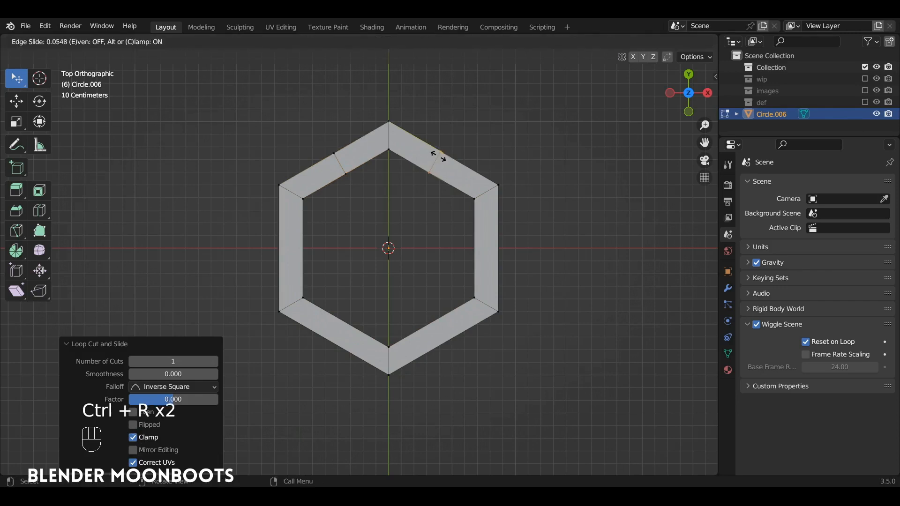
{"action": "right_click", "coordinate": [437, 153]}
{"action": "key", "text": "ctrl+r"}
{"action": "key", "text": "ctrl+r"}
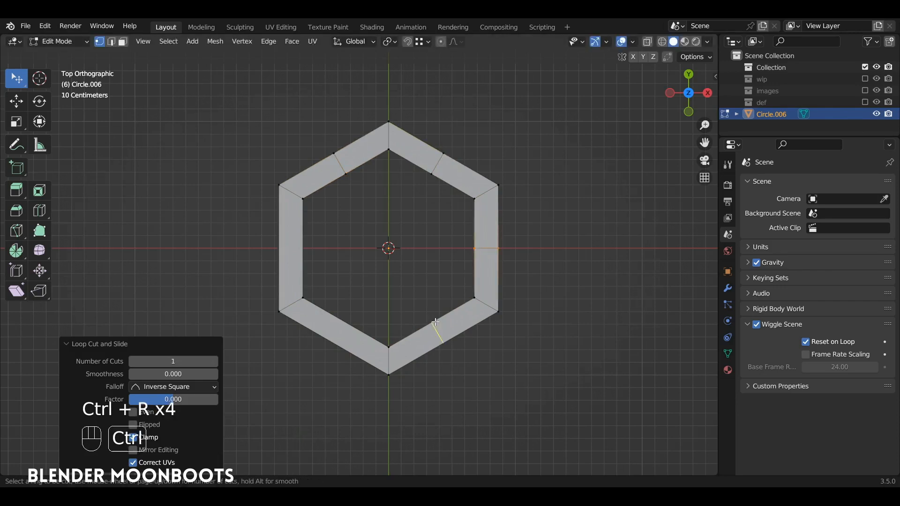
{"action": "left_click", "coordinate": [435, 323]}
{"action": "right_click", "coordinate": [435, 323]}
{"action": "key", "text": "ctrl+r"}
{"action": "left_click", "coordinate": [341, 329]}
{"action": "right_click", "coordinate": [341, 328]}
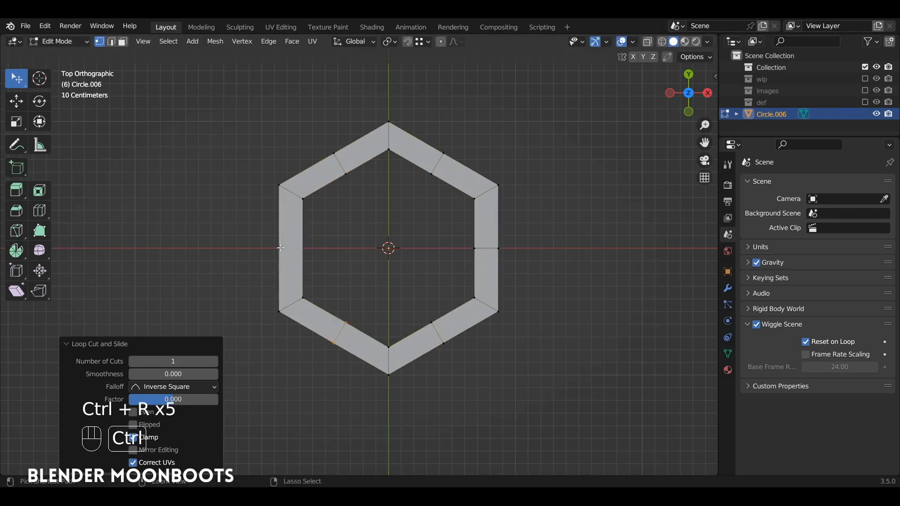
{"action": "key", "text": "ctrl+r"}
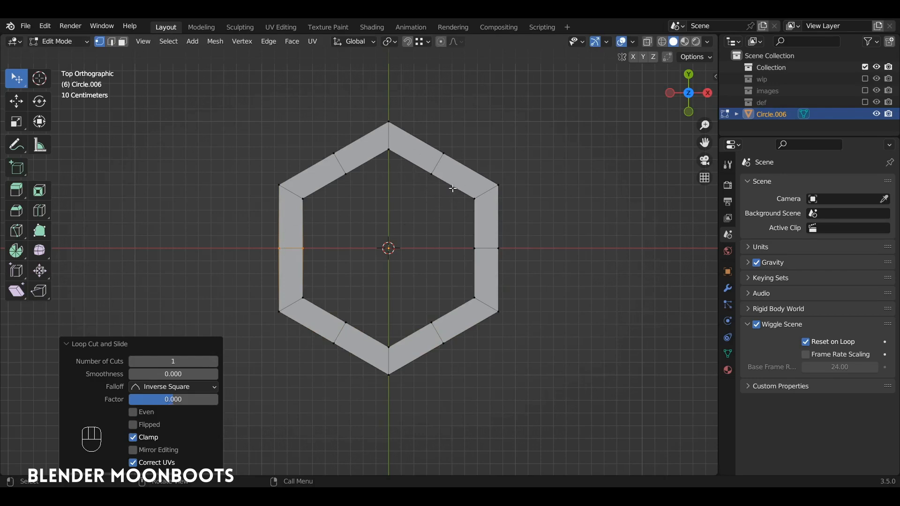
Enable automatic vertex merging, duplicate the whole hexagonal ring and vertex-snap the copy against the original's upper-right side.
{"action": "scroll", "coordinate": [431, 225], "scroll_direction": "down", "scroll_amount": 3}
{"action": "key", "text": "a"}
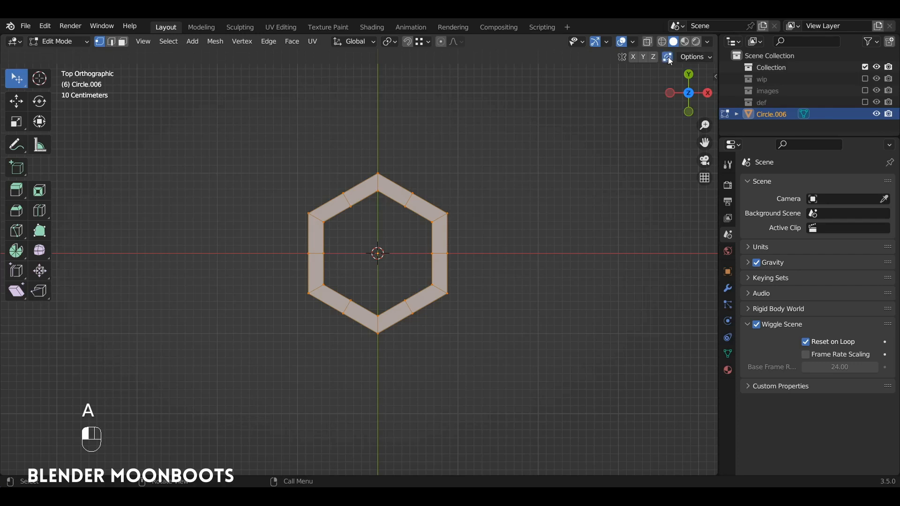
{"action": "left_click", "coordinate": [421, 42]}
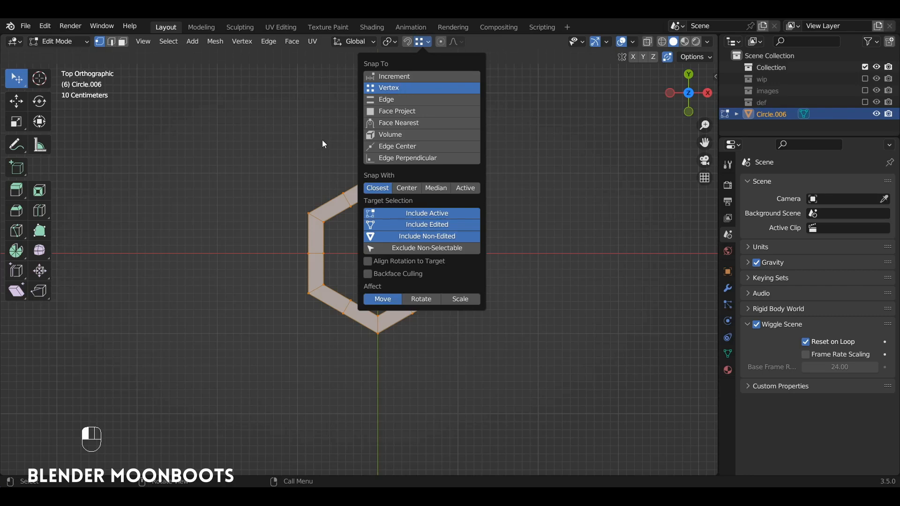
{"action": "key", "text": "shift+d"}
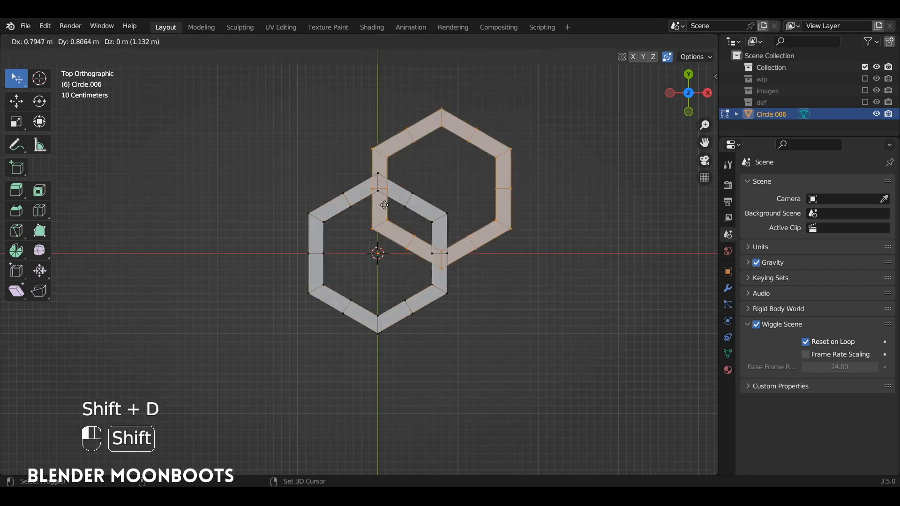
{"action": "left_click", "coordinate": [403, 158]}
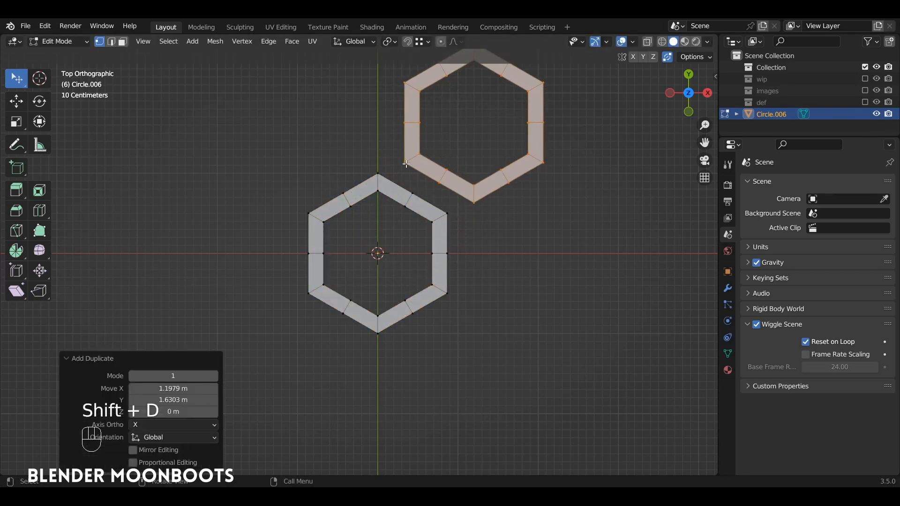
{"action": "key", "text": "g"}
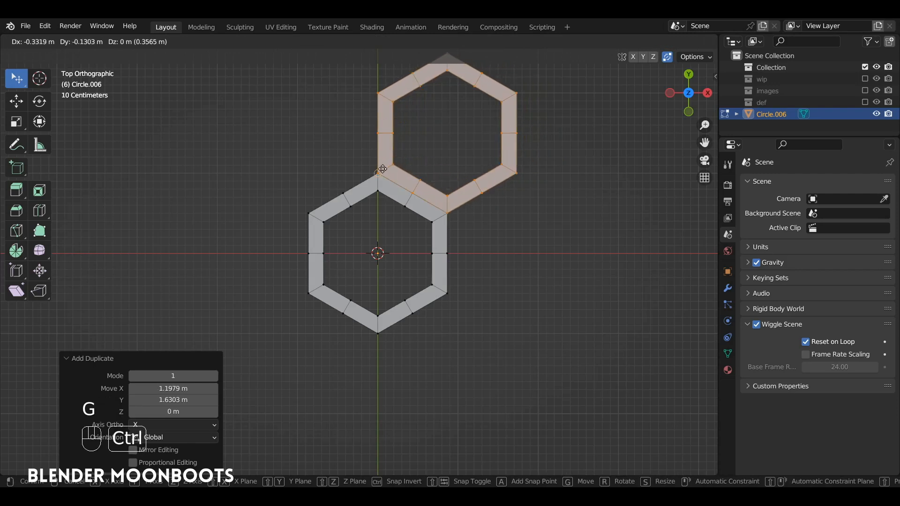
{"action": "left_click", "coordinate": [376, 173], "text": "ctrl"}
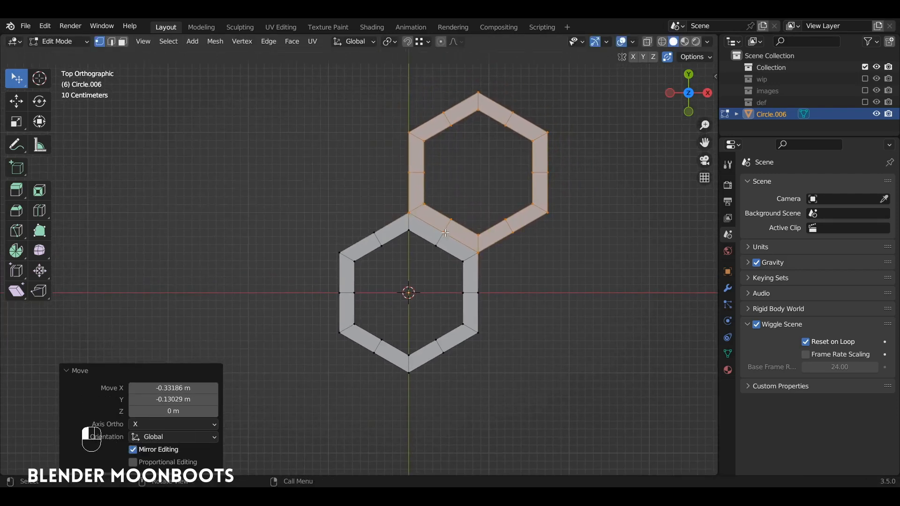
Duplicate the ring again and vertex-snap the copy into the gap on the original's upper-left side.
{"action": "key", "text": "shift+d"}
{"action": "left_click", "coordinate": [359, 190]}
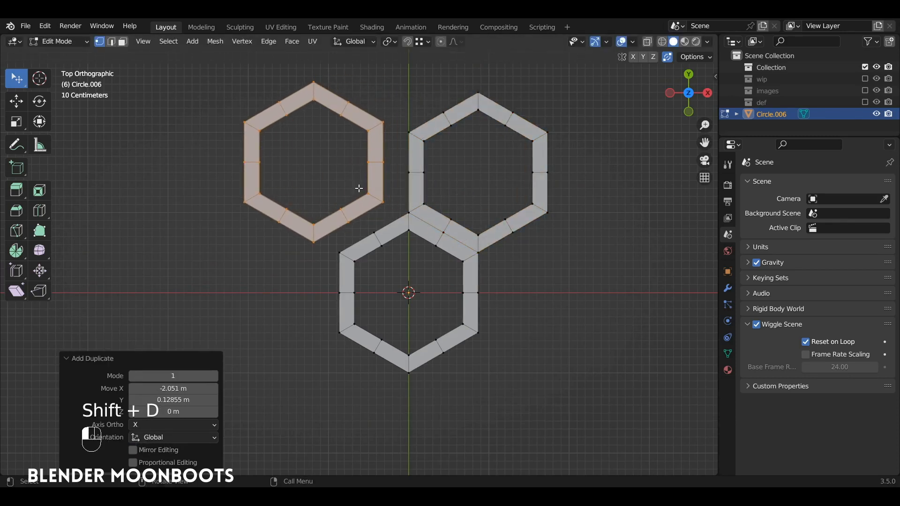
{"action": "key", "text": "g"}
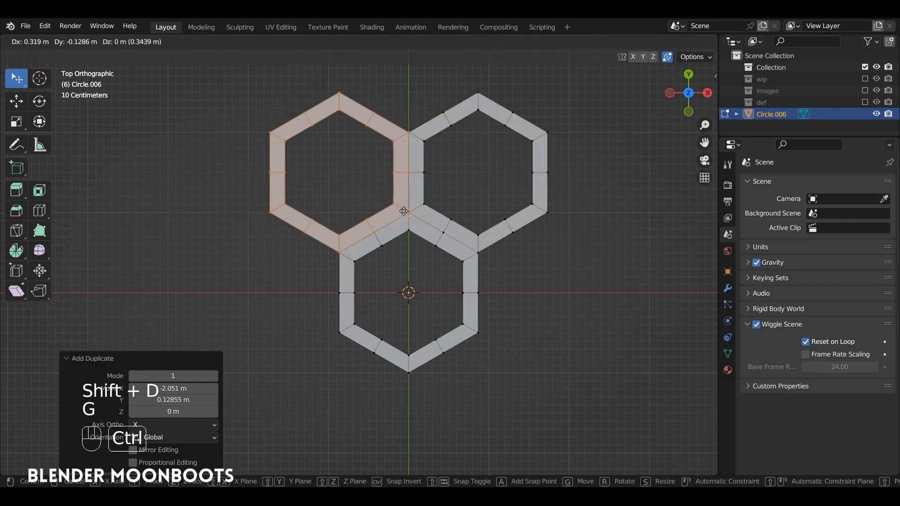
{"action": "left_click", "coordinate": [427, 202], "text": "ctrl"}
{"action": "key", "text": "a"}
{"action": "key", "text": "a"}
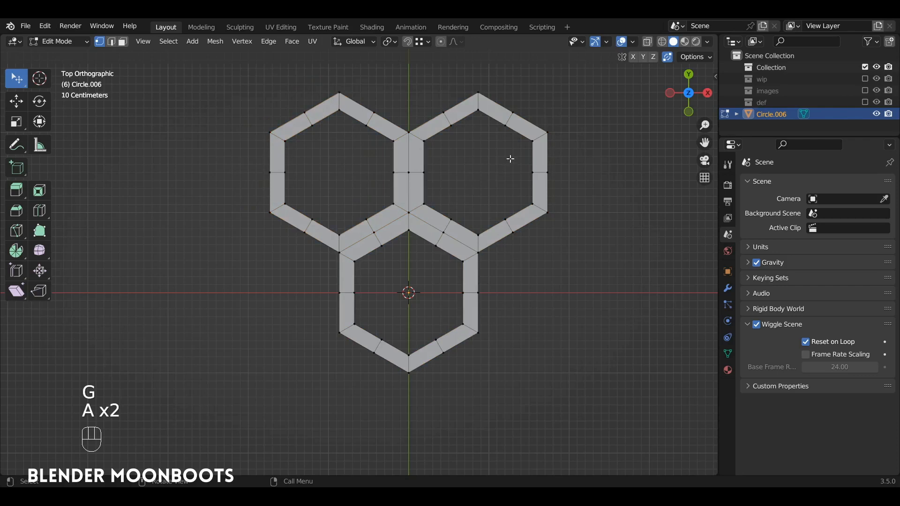
Delete the vertices of the outer halves of the two upper hexagons, keeping the Y-shaped connector above the base cell.
{"action": "left_click", "coordinate": [554, 169]}
{"action": "key", "text": "b"}
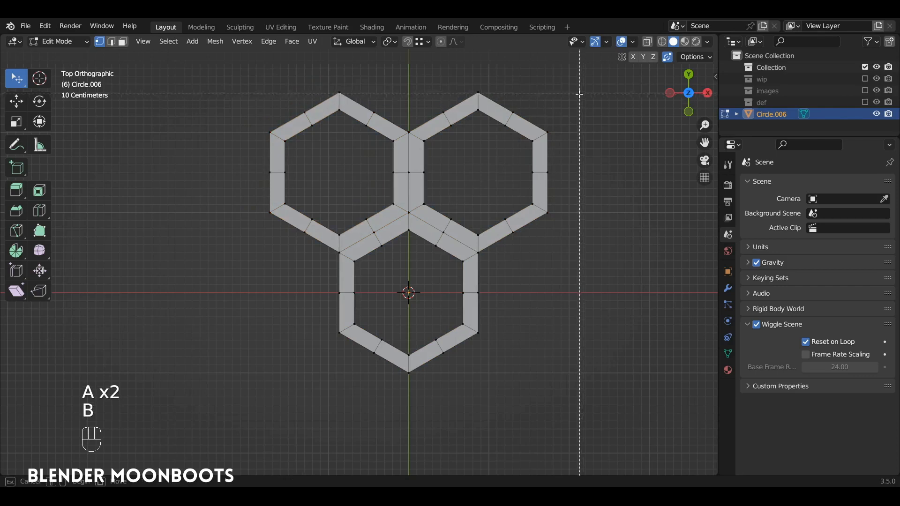
{"action": "left_click_drag", "start_coordinate": [581, 80], "coordinate": [486, 326]}
{"action": "key", "text": "b"}
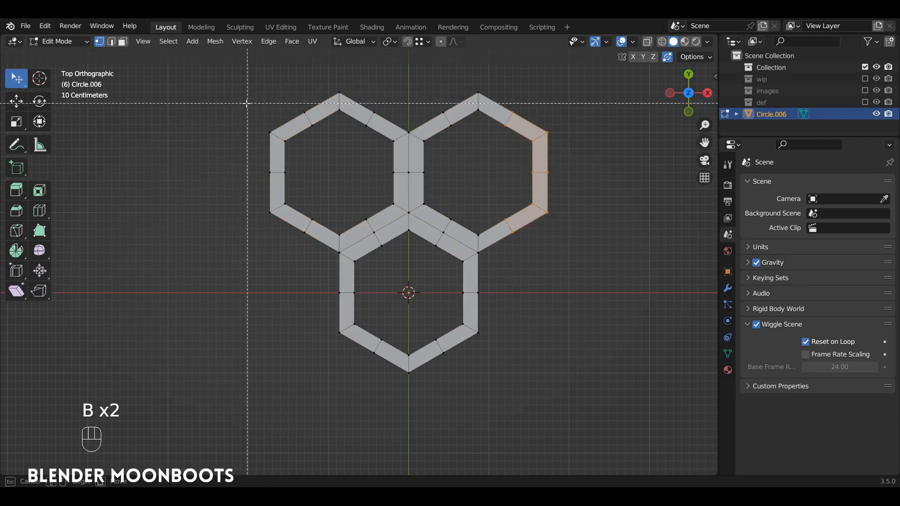
{"action": "left_click_drag", "start_coordinate": [208, 78], "coordinate": [326, 291]}
{"action": "key", "text": "x"}
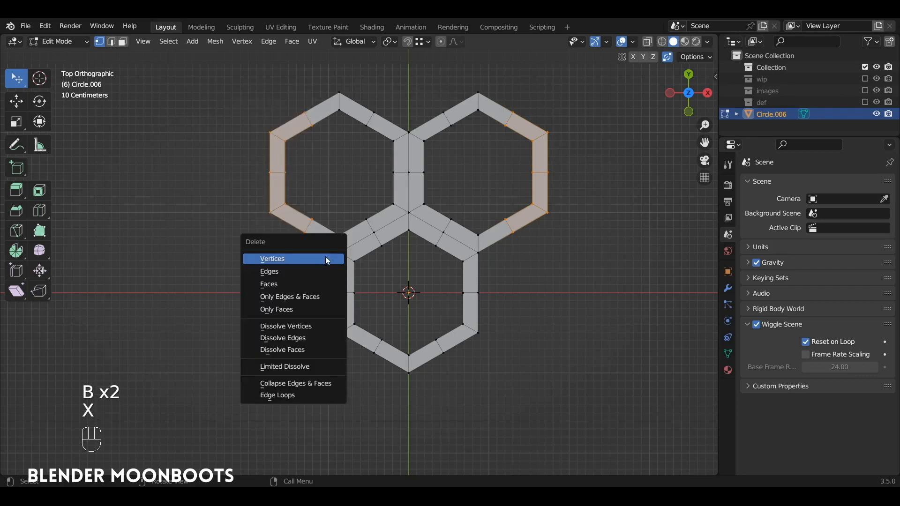
{"action": "left_click", "coordinate": [322, 258]}
{"action": "left_click_drag", "start_coordinate": [321, 259], "coordinate": [363, 224], "text": "alt+shift"}
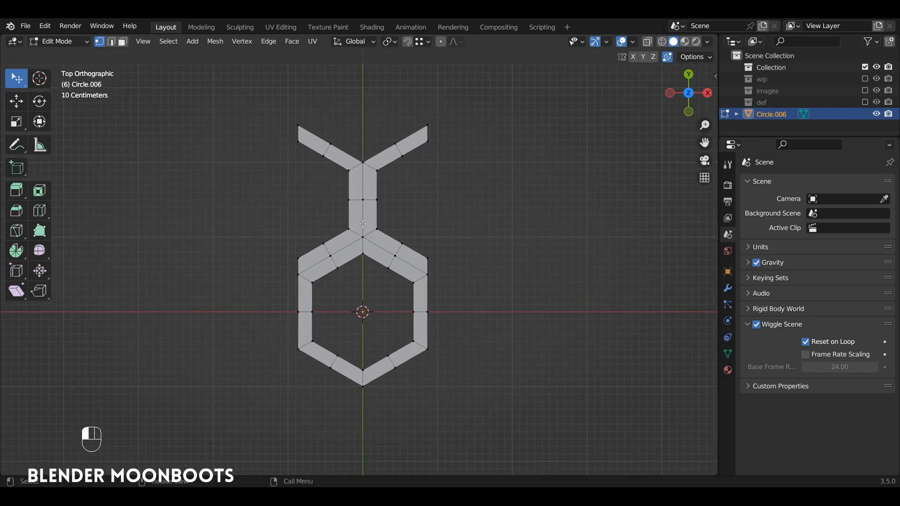
Add an Array modifier to the hexagon cell with a count of 24 and merging enabled.
{"action": "left_click", "coordinate": [728, 290]}
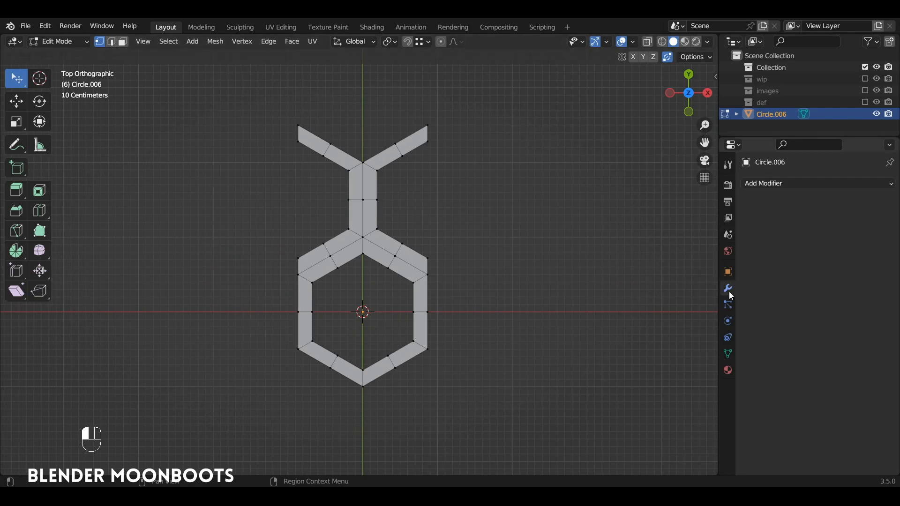
{"action": "key", "text": "Tab"}
{"action": "scroll", "coordinate": [610, 237], "scroll_direction": "down", "scroll_amount": 2}
{"action": "left_click", "coordinate": [776, 184]}
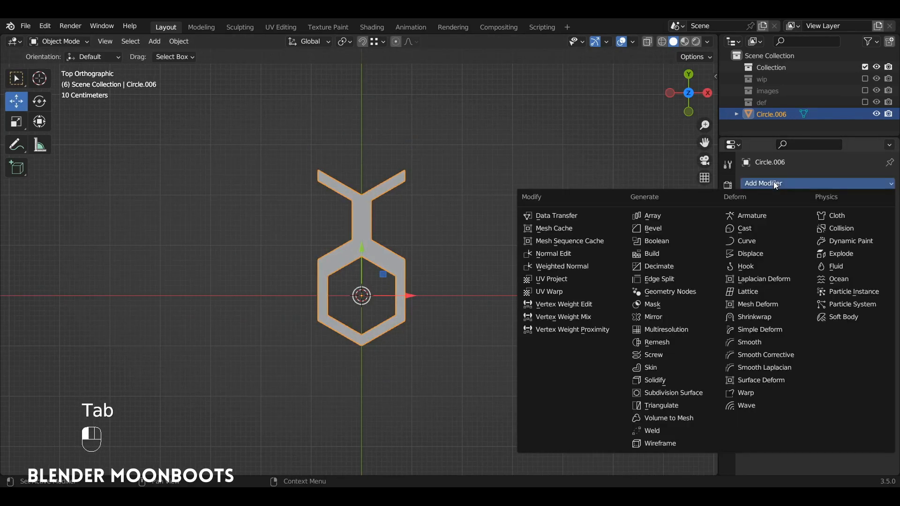
{"action": "left_click", "coordinate": [652, 216]}
{"action": "left_click_drag", "start_coordinate": [525, 229], "coordinate": [521, 248], "text": "ctrl+alt"}
{"action": "left_click", "coordinate": [840, 233]}
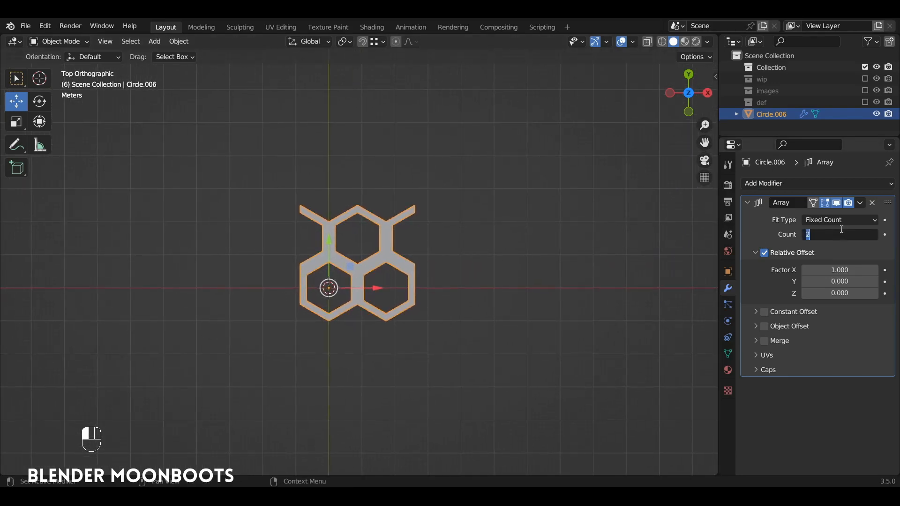
{"action": "key", "text": "Return"}
{"action": "left_click_drag", "start_coordinate": [369, 199], "coordinate": [360, 209], "text": "alt+shift"}
{"action": "left_click_drag", "start_coordinate": [361, 208], "coordinate": [342, 233], "text": "ctrl+alt"}
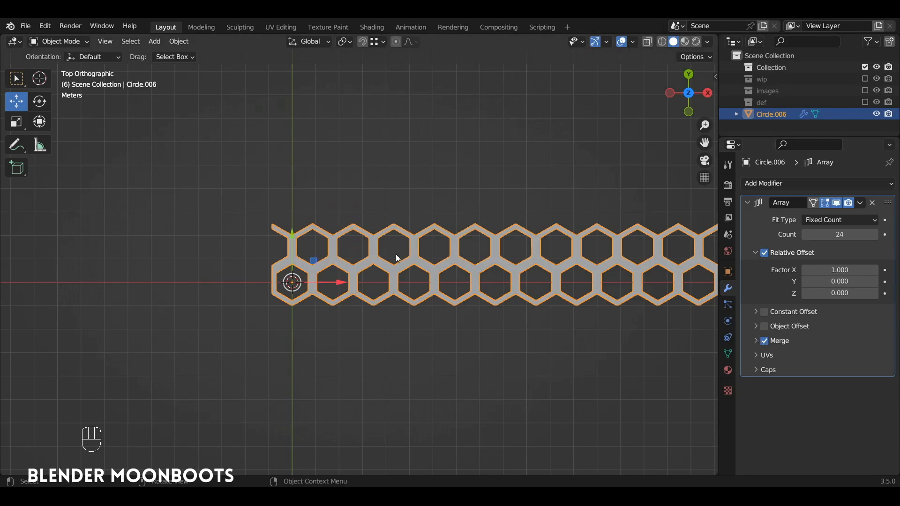
Add a second Array modifier with its relative offset set to 0 in X and 1 in Y.
{"action": "left_click", "coordinate": [748, 203]}
{"action": "left_click", "coordinate": [763, 182]}
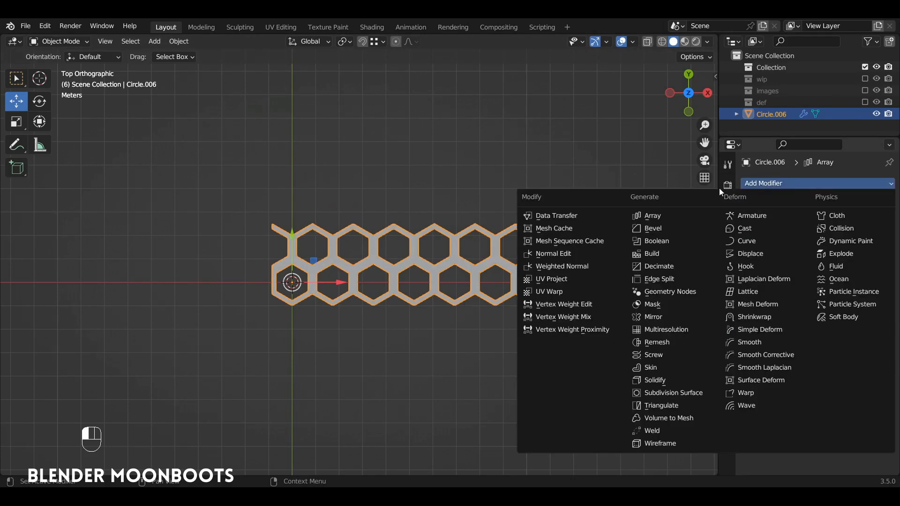
{"action": "left_click", "coordinate": [657, 215]}
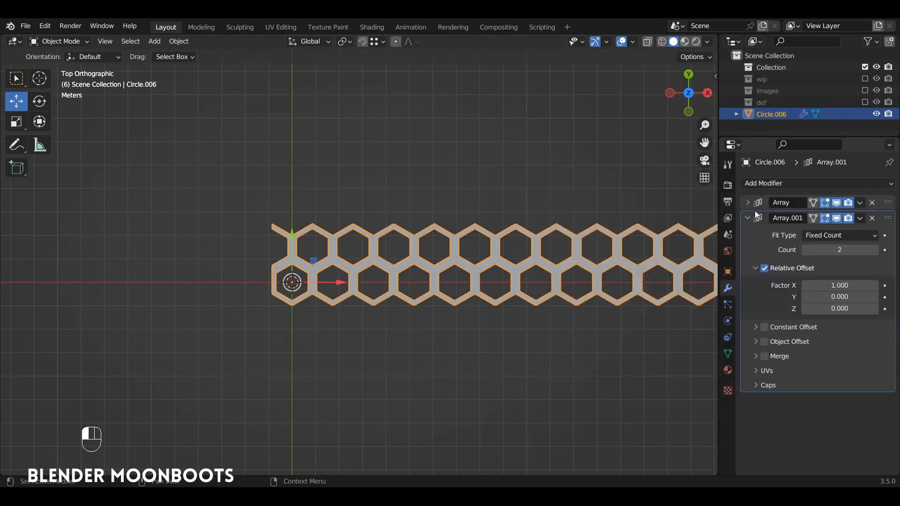
{"action": "left_click", "coordinate": [820, 285]}
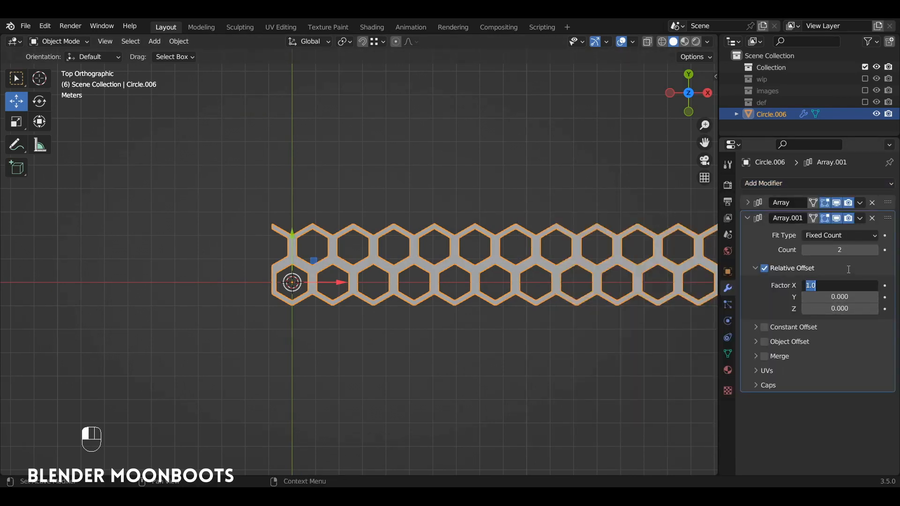
{"action": "type", "text": "0"}
{"action": "key", "text": "Tab"}
{"action": "type", "text": "1"}
{"action": "key", "text": "Return"}
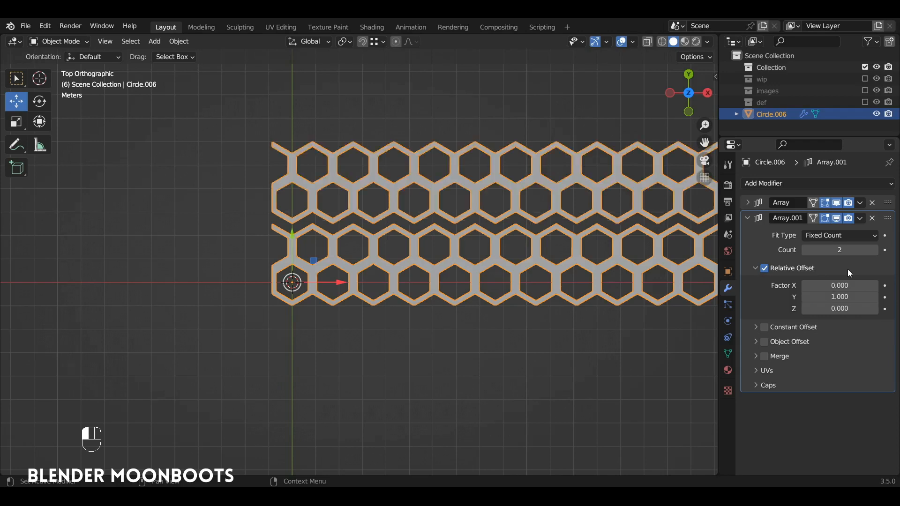
Set the second array to 3 copies with merging enabled and a relative Y offset of 0.857 so the rows interlock.
{"action": "left_click", "coordinate": [874, 250]}
{"action": "left_click", "coordinate": [764, 356]}
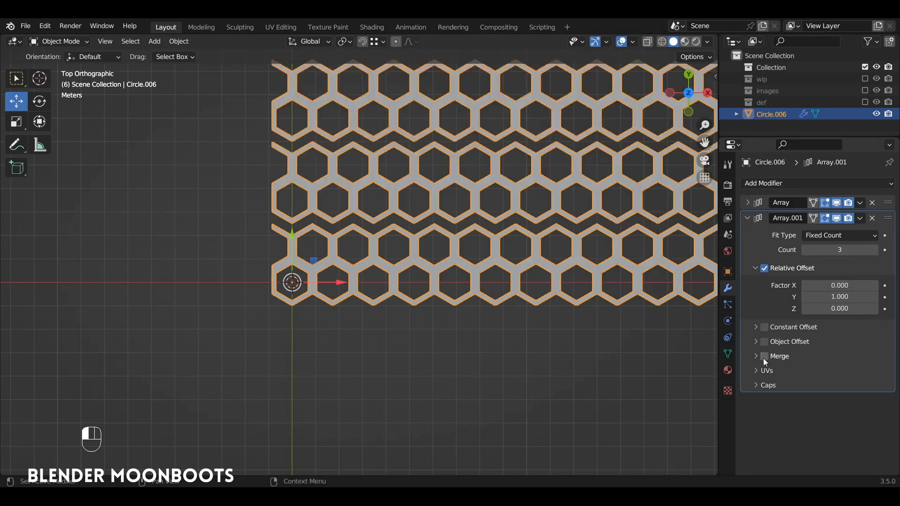
{"action": "scroll", "coordinate": [355, 315], "scroll_direction": "up", "scroll_amount": 5}
{"action": "left_click_drag", "start_coordinate": [366, 230], "coordinate": [422, 152], "text": "alt+shift"}
{"action": "left_click_drag", "start_coordinate": [422, 152], "coordinate": [403, 210], "text": "ctrl+alt"}
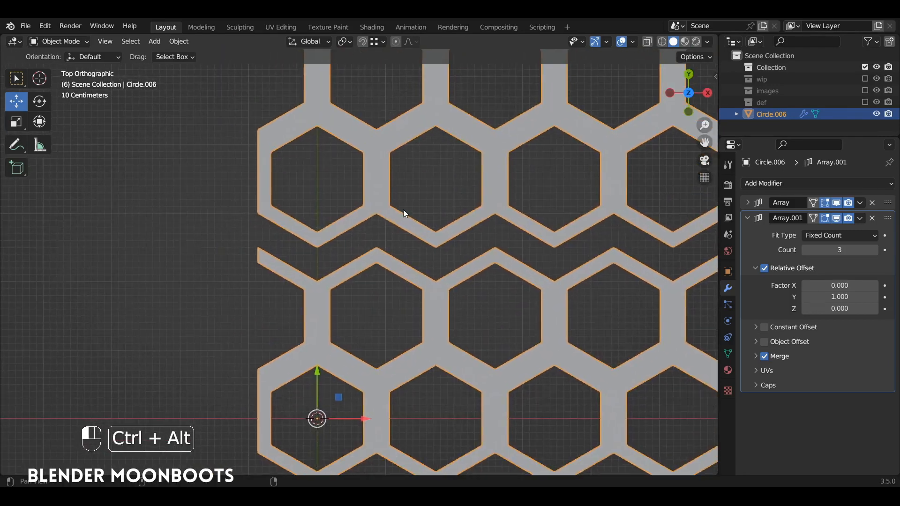
{"action": "left_click_drag", "start_coordinate": [311, 289], "coordinate": [420, 218], "text": "ctrl+alt"}
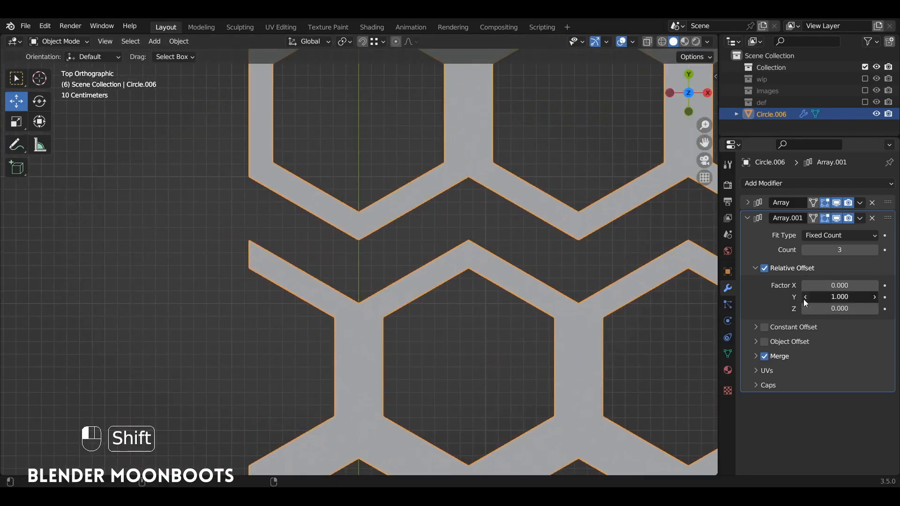
{"action": "left_click_drag", "start_coordinate": [803, 299], "coordinate": [786, 303], "text": "shift"}
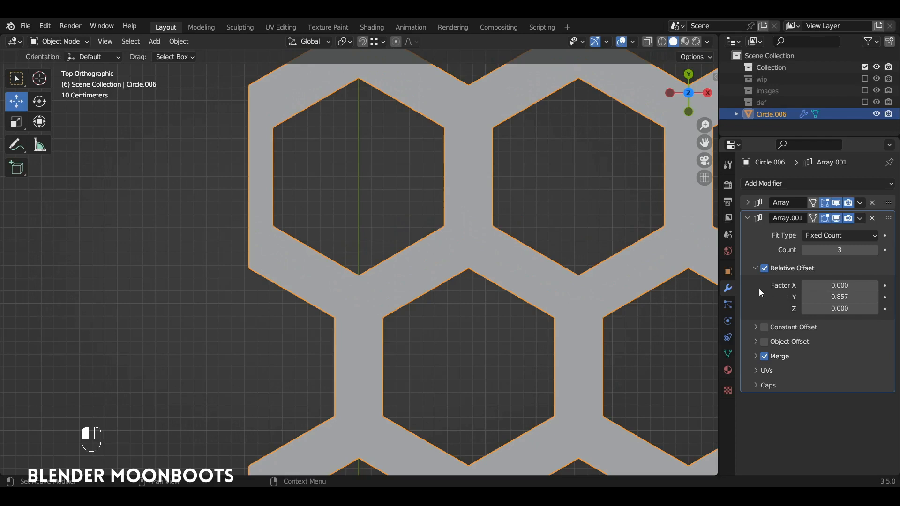
Show the second array on the edit cage and inspect in Edit Mode whether the vertices between the rows coincide.
{"action": "scroll", "coordinate": [524, 245], "scroll_direction": "up", "scroll_amount": 5}
{"action": "left_click_drag", "start_coordinate": [538, 204], "coordinate": [541, 201], "text": "alt+shift"}
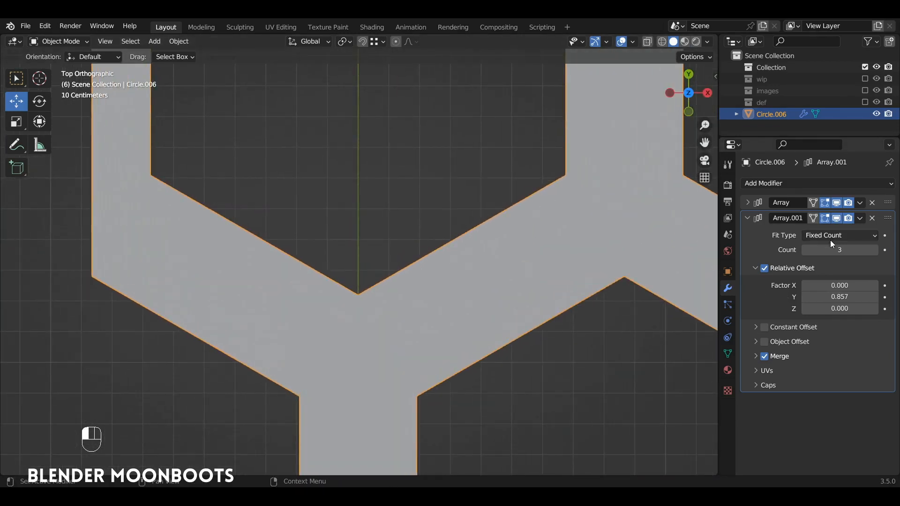
{"action": "left_click", "coordinate": [810, 218]}
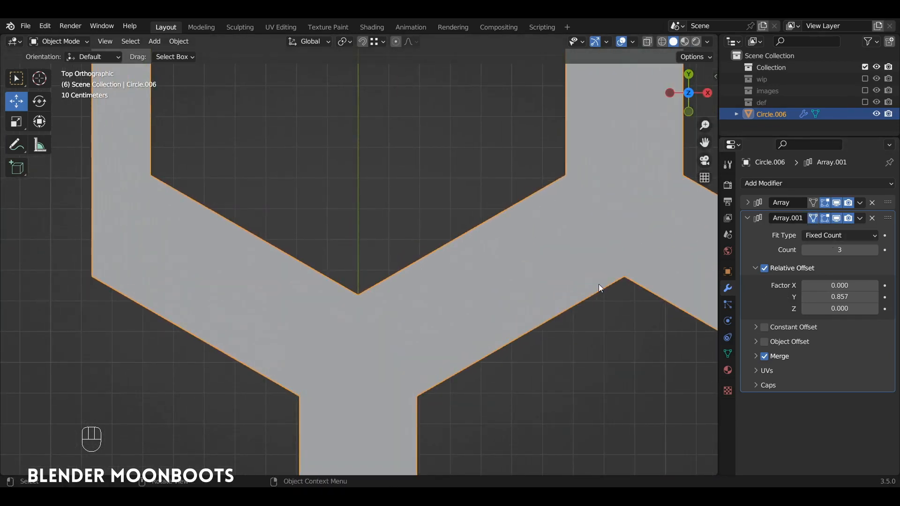
{"action": "key", "text": "Tab"}
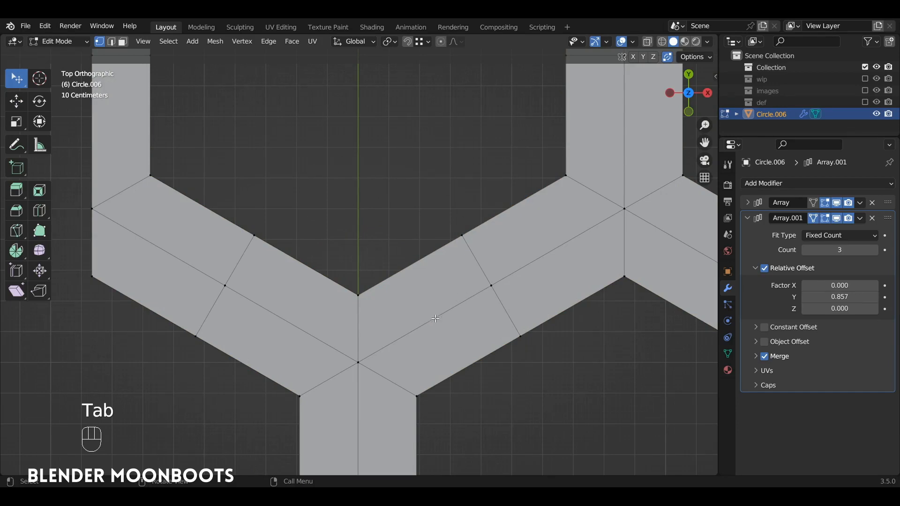
{"action": "left_click_drag", "start_coordinate": [363, 361], "coordinate": [419, 288], "text": "alt+shift"}
{"action": "left_click_drag", "start_coordinate": [419, 288], "coordinate": [486, 183], "text": "ctrl+alt"}
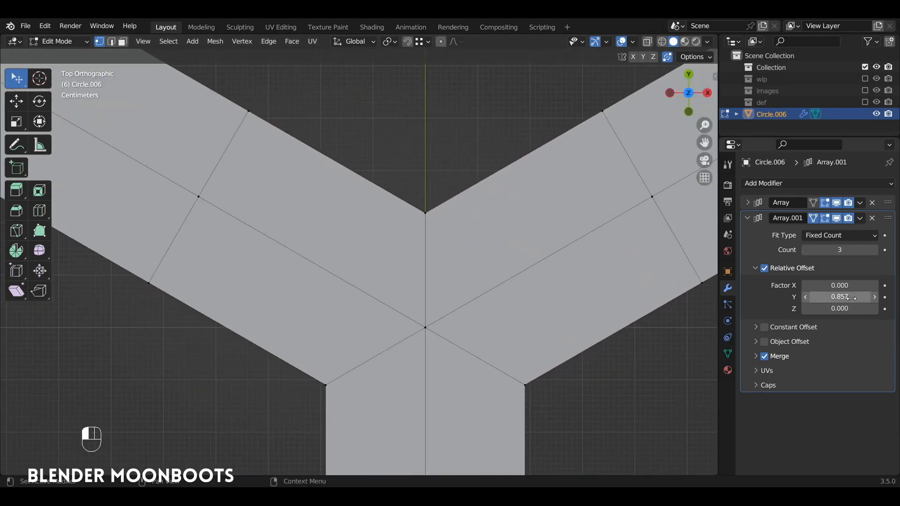
{"action": "left_click_drag", "start_coordinate": [419, 332], "coordinate": [393, 295], "text": "alt+shift"}
{"action": "key", "text": "Tab"}
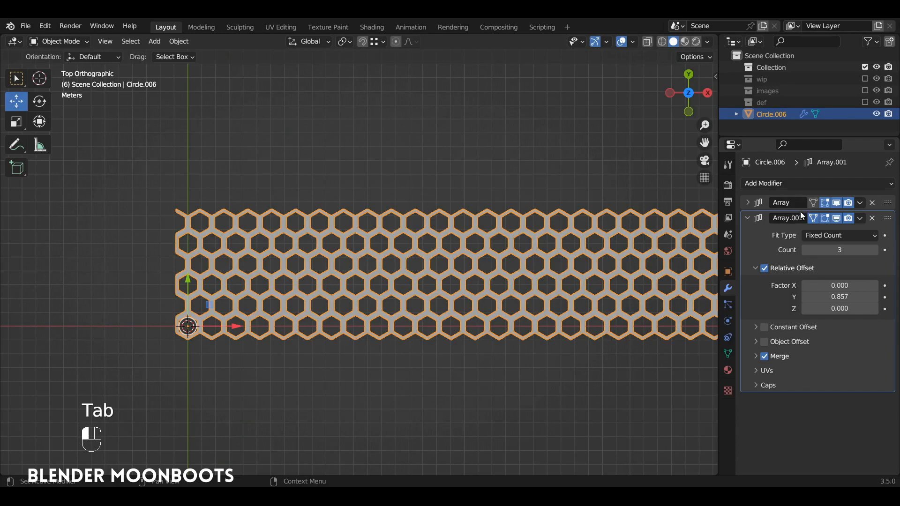
Add a Simple Deform modifier set to Bend with a 360° angle around the Z axis to curl the grid into a disc.
{"action": "left_click_drag", "start_coordinate": [632, 224], "coordinate": [469, 231], "text": "alt+shift"}
{"action": "left_click_drag", "start_coordinate": [247, 257], "coordinate": [268, 285], "text": "alt+shift"}
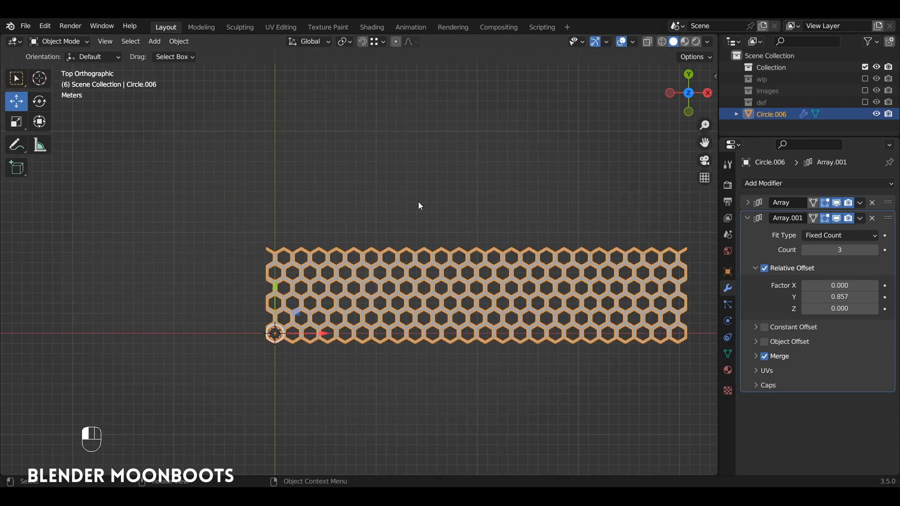
{"action": "left_click", "coordinate": [747, 217]}
{"action": "left_click", "coordinate": [774, 183]}
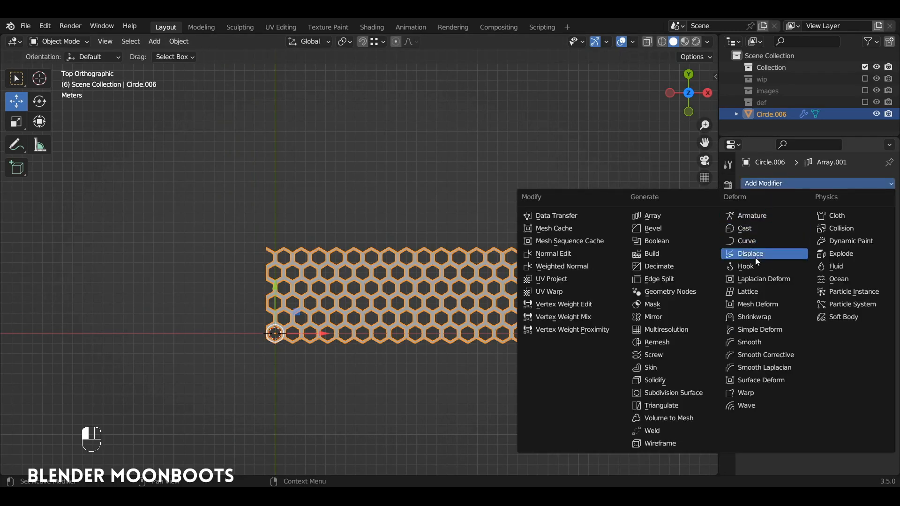
{"action": "left_click", "coordinate": [793, 331]}
{"action": "left_click", "coordinate": [804, 254]}
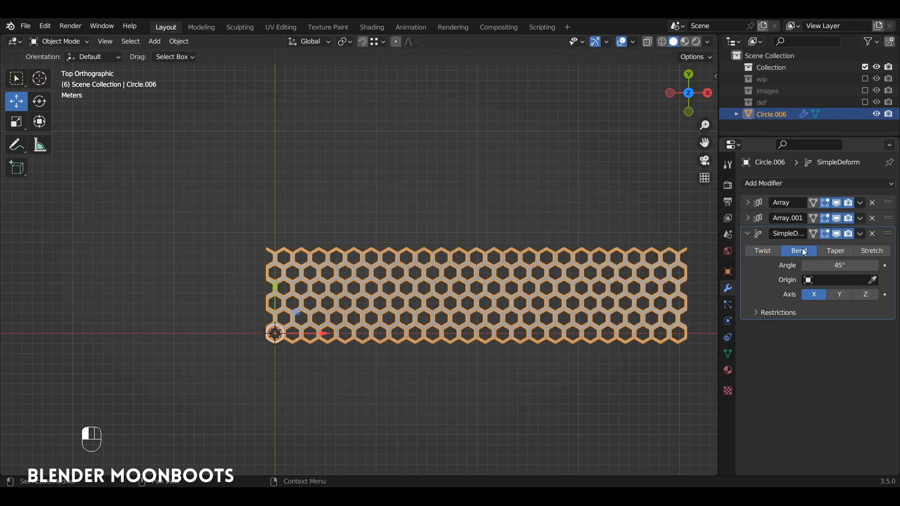
{"action": "left_click", "coordinate": [837, 265]}
{"action": "key", "text": "Return"}
{"action": "left_click", "coordinate": [866, 295]}
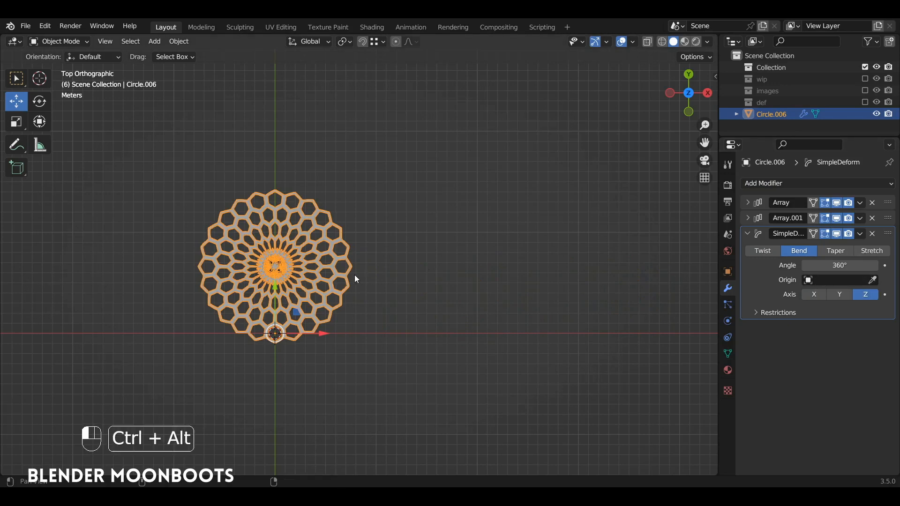
{"action": "middle_click_drag", "start_coordinate": [355, 275], "coordinate": [435, 280], "text": "shift"}
{"action": "scroll", "coordinate": [420, 244], "scroll_direction": "up", "scroll_amount": 2}
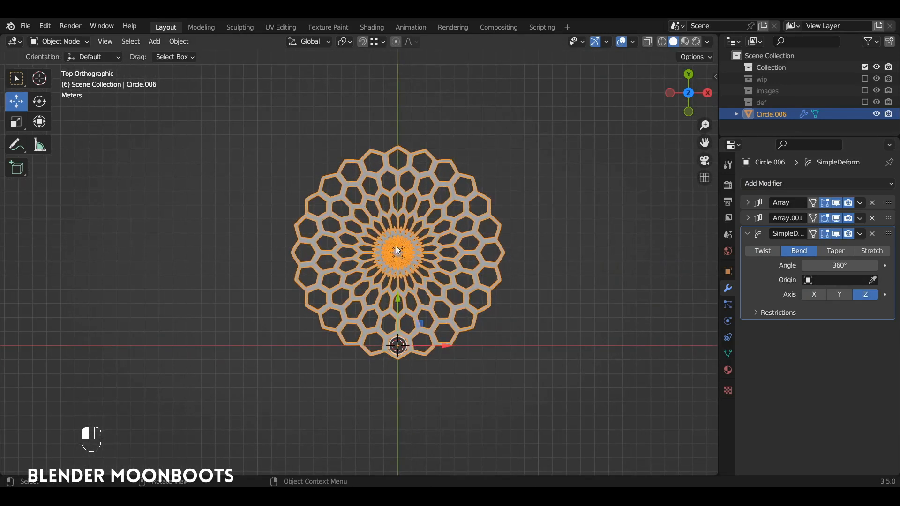
Move the whole base mesh outward along Y in Edit Mode so the bent honeycomb forms a ring with an open centre.
{"action": "key", "text": "Tab"}
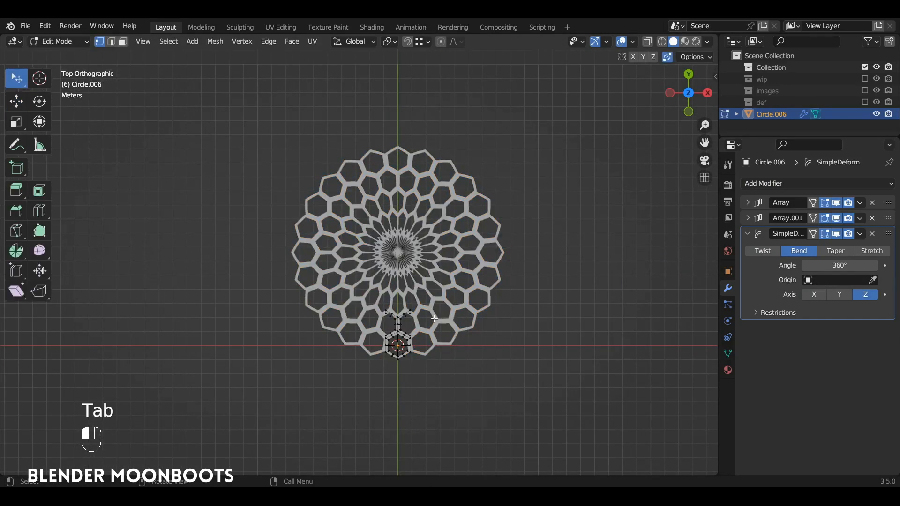
{"action": "key", "text": "a"}
{"action": "scroll", "coordinate": [434, 318], "scroll_direction": "up", "scroll_amount": 1}
{"action": "middle_click_drag", "start_coordinate": [434, 318], "coordinate": [446, 262], "text": "shift"}
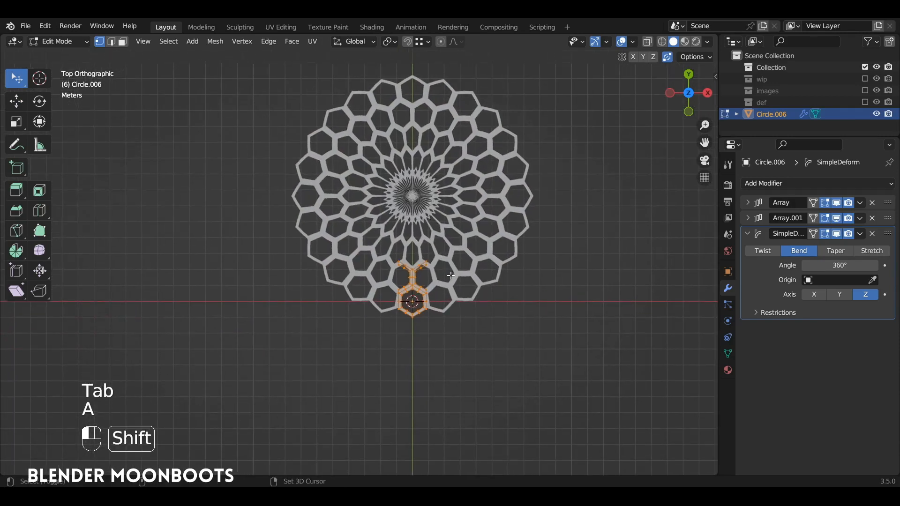
{"action": "key", "text": "shift+space"}
{"action": "left_click", "coordinate": [446, 324]}
{"action": "key", "text": "shift+space"}
{"action": "left_click", "coordinate": [412, 252]}
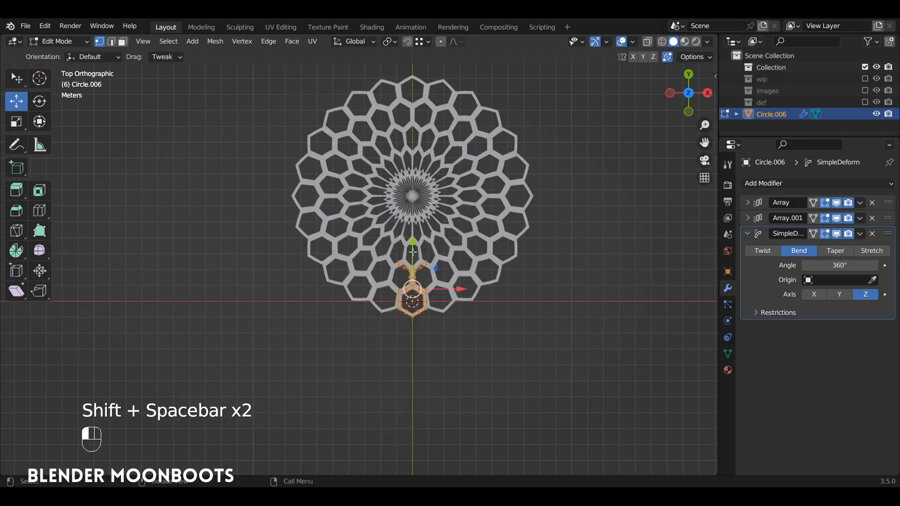
{"action": "left_click_drag", "start_coordinate": [413, 243], "coordinate": [417, 355]}
{"action": "key", "text": "Tab"}
{"action": "middle_click_drag", "start_coordinate": [416, 355], "coordinate": [443, 218]}
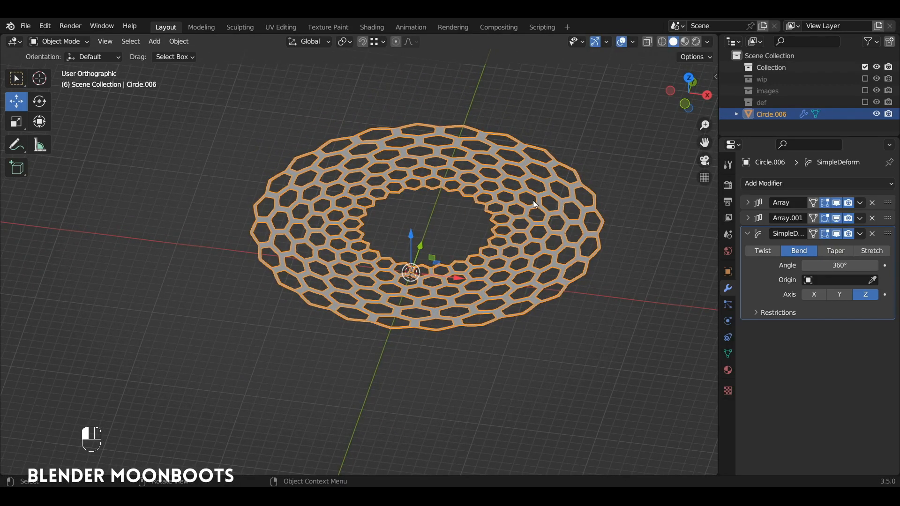
Add a UV sphere and give it a Subdivision Surface modifier with 2 viewport levels.
{"action": "key", "text": "KP_7"}
{"action": "key", "text": "shift+a"}
{"action": "mouse_move", "coordinate": [469, 204]}
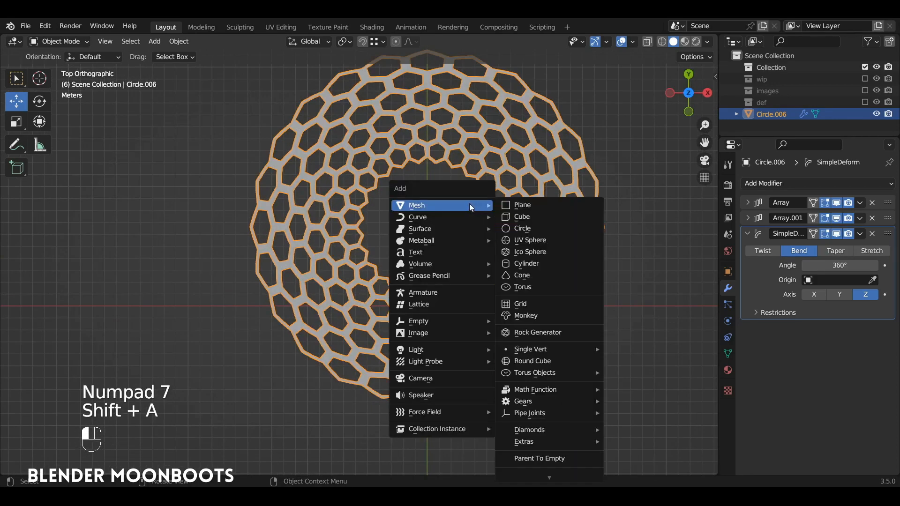
{"action": "left_click", "coordinate": [538, 240]}
{"action": "left_click", "coordinate": [768, 183]}
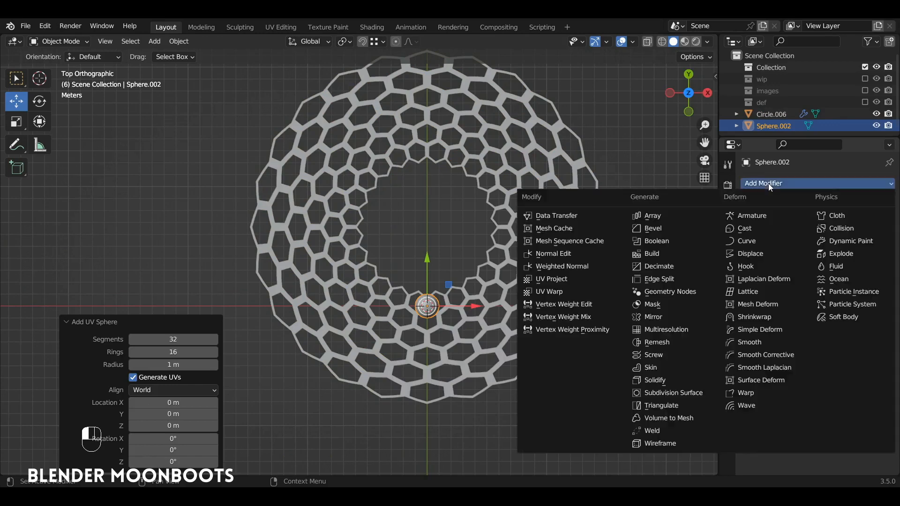
{"action": "left_click", "coordinate": [696, 393]}
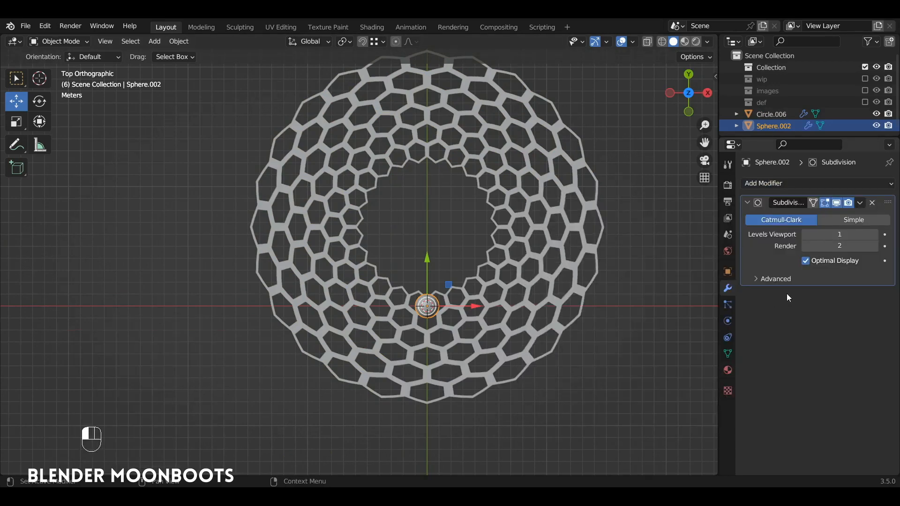
{"action": "left_click", "coordinate": [874, 234]}
Scale the sphere up to roughly the ring's diameter and move it down about 15.7 m along Z.
{"action": "key", "text": "s"}
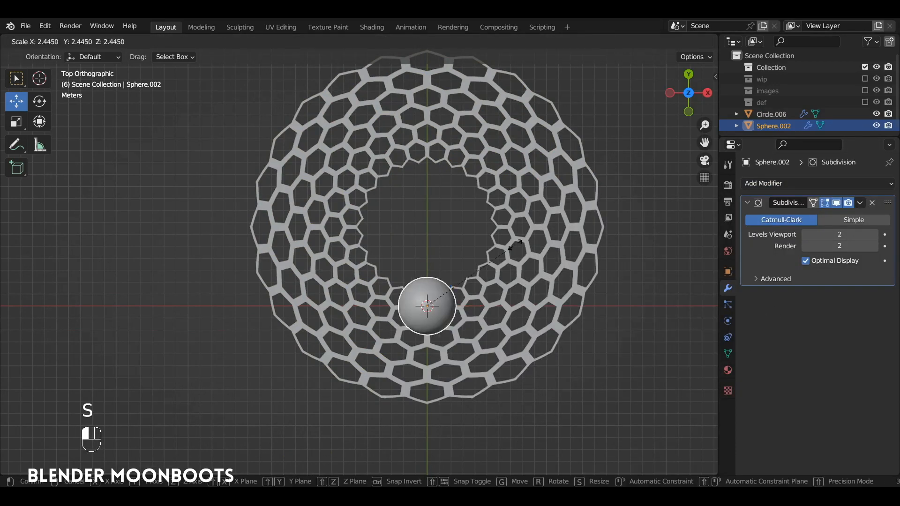
{"action": "left_click", "coordinate": [474, 256]}
{"action": "key", "text": "s"}
{"action": "left_click", "coordinate": [544, 253]}
{"action": "left_click_drag", "start_coordinate": [544, 253], "coordinate": [539, 178], "text": "alt"}
{"action": "left_click_drag", "start_coordinate": [401, 244], "coordinate": [401, 339]}
{"action": "left_click_drag", "start_coordinate": [400, 338], "coordinate": [448, 352], "text": "alt"}
Centre the sphere beneath the honeycomb ring, scale it by about 1.14, and lower it until it sits below the ring.
{"action": "key", "text": "KP_7"}
{"action": "key", "text": "g"}
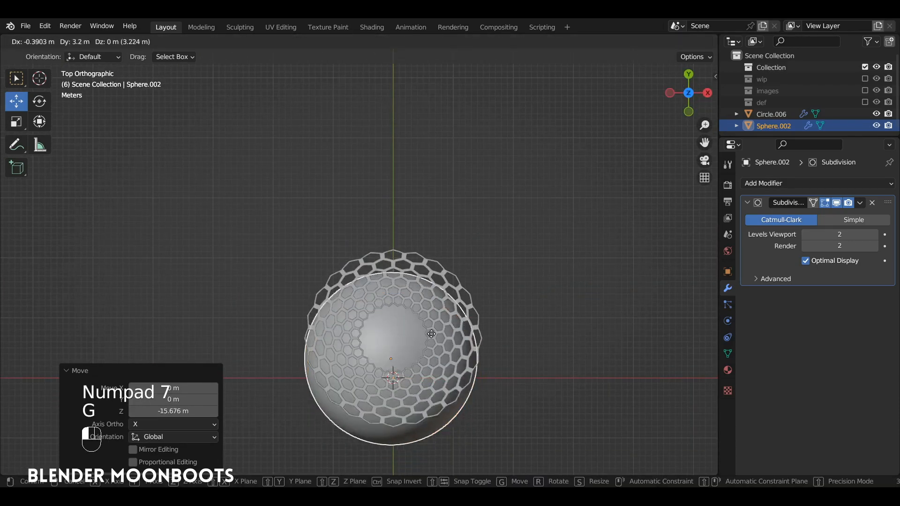
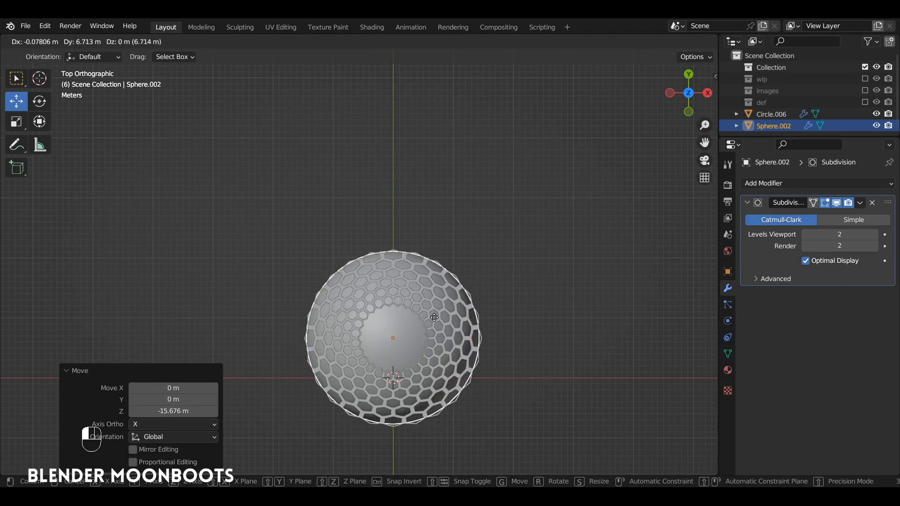
{"action": "left_click", "coordinate": [447, 310]}
{"action": "key", "text": "s"}
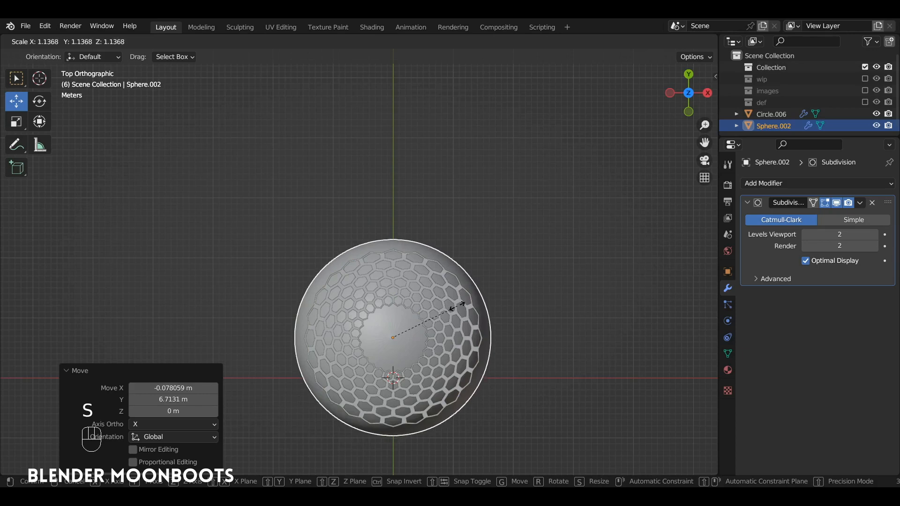
{"action": "left_click", "coordinate": [457, 319]}
{"action": "left_click_drag", "start_coordinate": [459, 323], "coordinate": [465, 207], "text": "alt"}
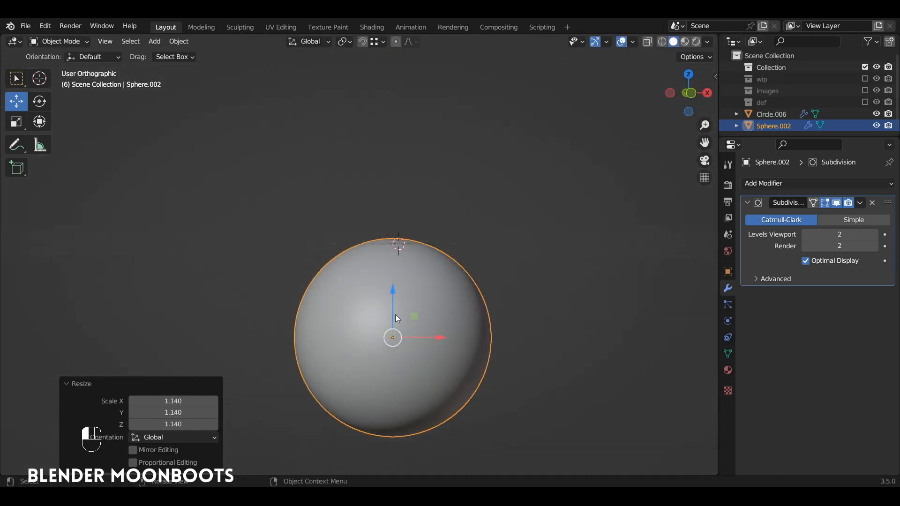
{"action": "left_click_drag", "start_coordinate": [394, 313], "coordinate": [496, 201]}
Add a Shrinkwrap modifier to the honeycomb ring targeting the sphere, with the wrap method set to Project.
{"action": "left_click", "coordinate": [438, 254]}
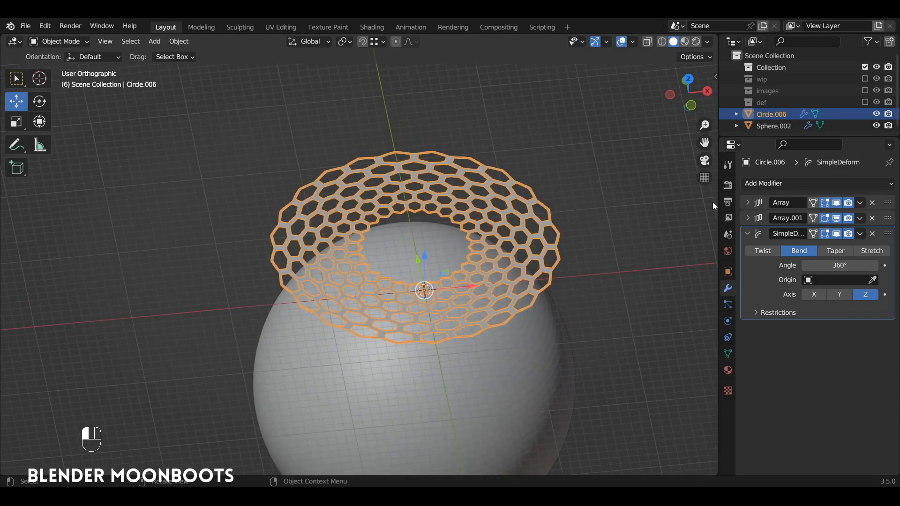
{"action": "left_click", "coordinate": [755, 183]}
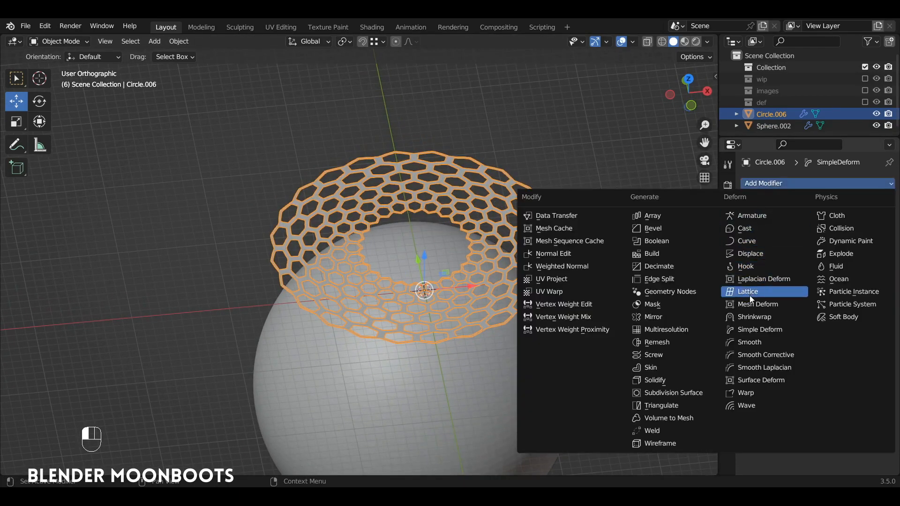
{"action": "left_click", "coordinate": [764, 317]}
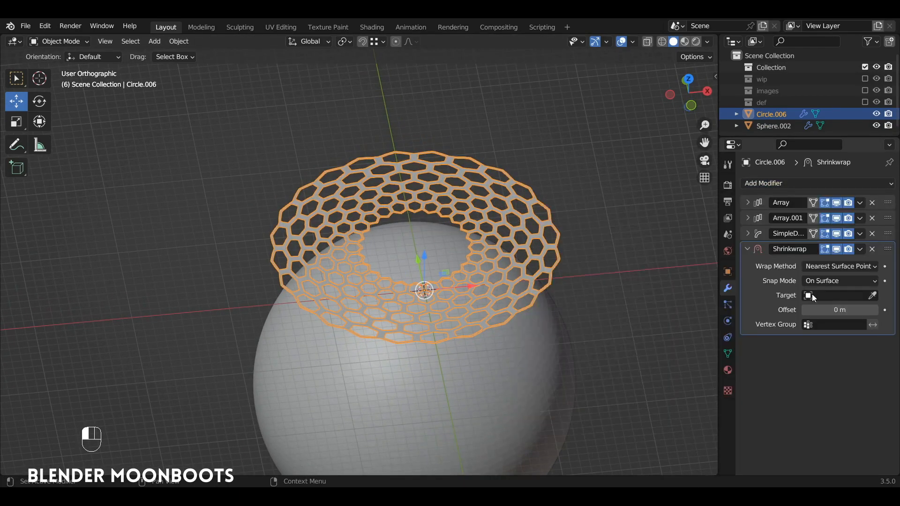
{"action": "left_click", "coordinate": [874, 295]}
{"action": "left_click", "coordinate": [531, 344]}
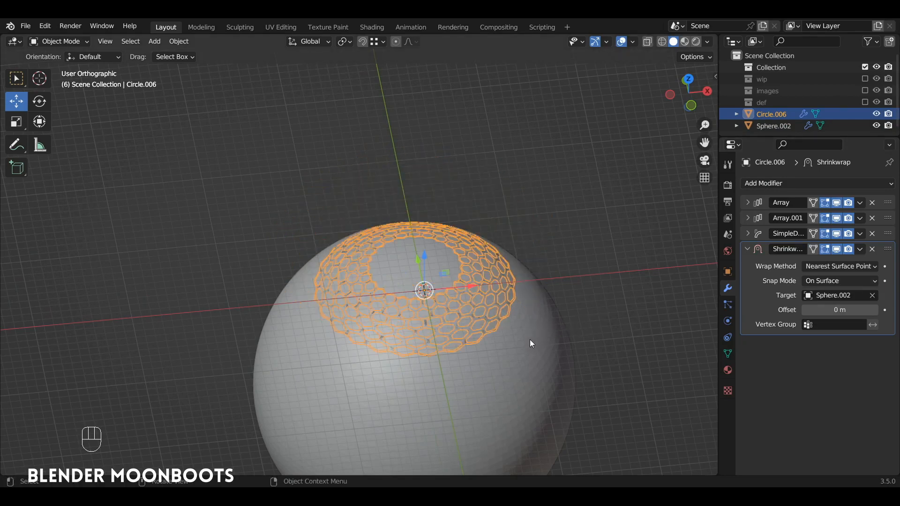
{"action": "middle_click_drag", "start_coordinate": [476, 254], "coordinate": [495, 297], "text": "alt"}
{"action": "left_click_drag", "start_coordinate": [495, 296], "coordinate": [498, 319], "text": "alt"}
{"action": "left_click_drag", "start_coordinate": [497, 320], "coordinate": [524, 258], "text": "alt+shift"}
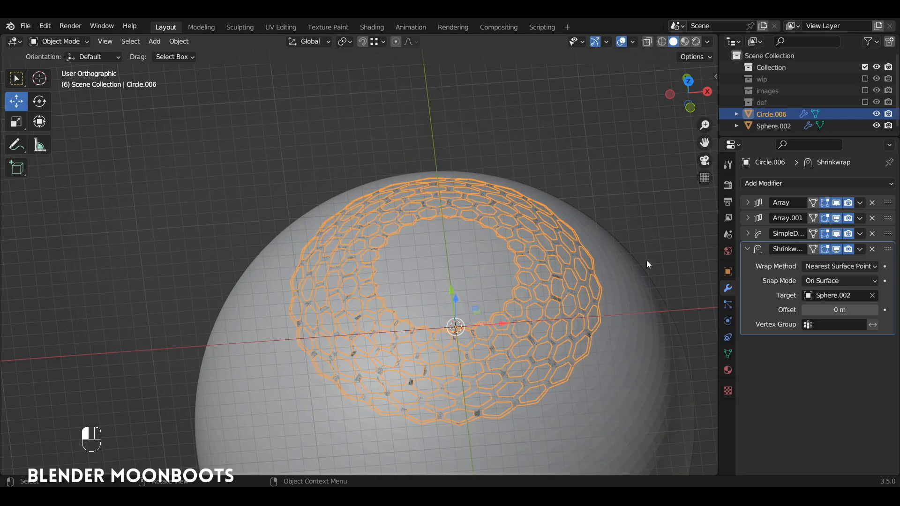
{"action": "left_click", "coordinate": [816, 271]}
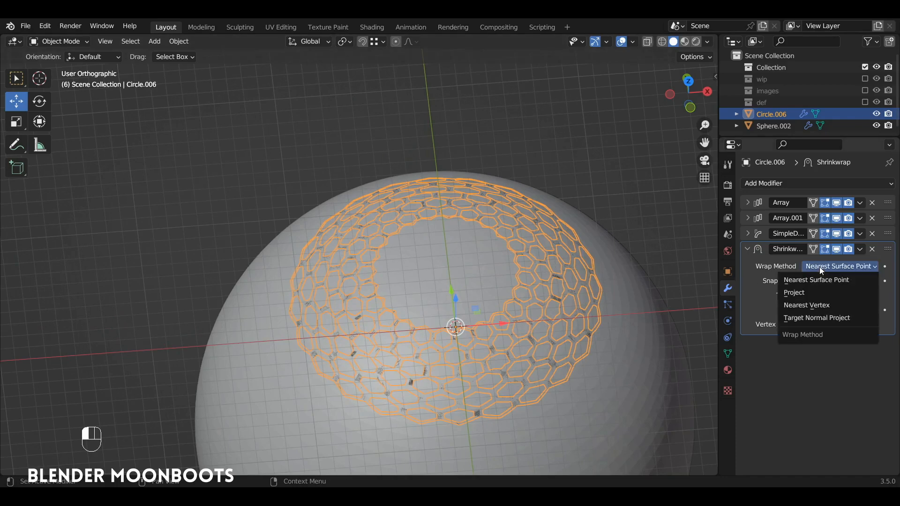
{"action": "left_click", "coordinate": [817, 294]}
{"action": "middle_click_drag", "start_coordinate": [668, 313], "coordinate": [589, 296], "text": "alt"}
Set the sphere's viewport display to Bounds so it no longer covers the honeycomb.
{"action": "left_click", "coordinate": [518, 291]}
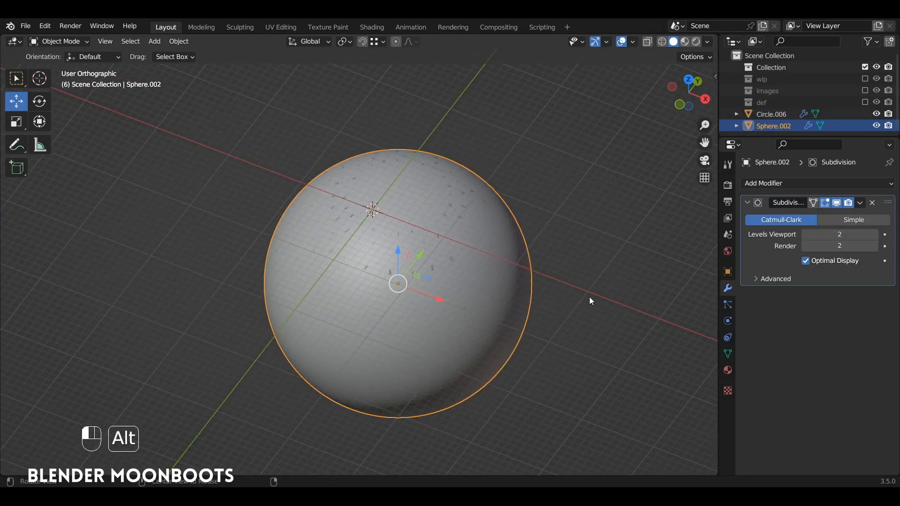
{"action": "left_click", "coordinate": [727, 272]}
{"action": "left_click", "coordinate": [747, 207]}
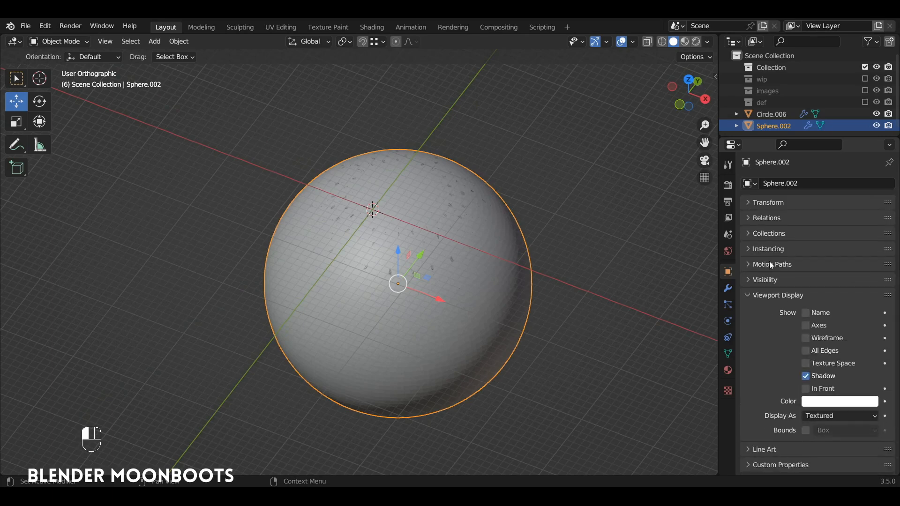
{"action": "left_click", "coordinate": [819, 415]}
{"action": "left_click", "coordinate": [830, 401]}
{"action": "left_click_drag", "start_coordinate": [554, 308], "coordinate": [558, 235], "text": "alt"}
Add a Weld modifier to the honeycomb grille to merge the seam vertices.
{"action": "left_click", "coordinate": [547, 235]}
{"action": "left_click", "coordinate": [728, 288]}
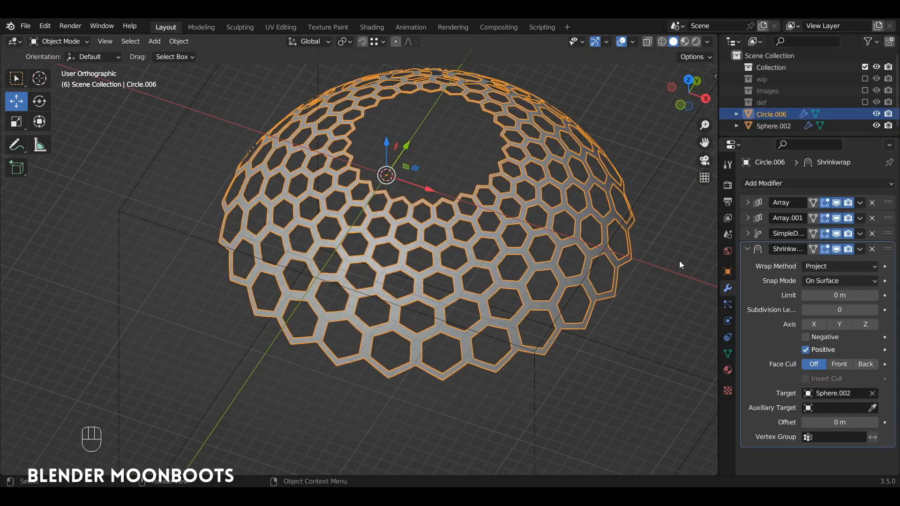
{"action": "left_click", "coordinate": [747, 248]}
{"action": "left_click_drag", "start_coordinate": [623, 258], "coordinate": [598, 260], "text": "alt"}
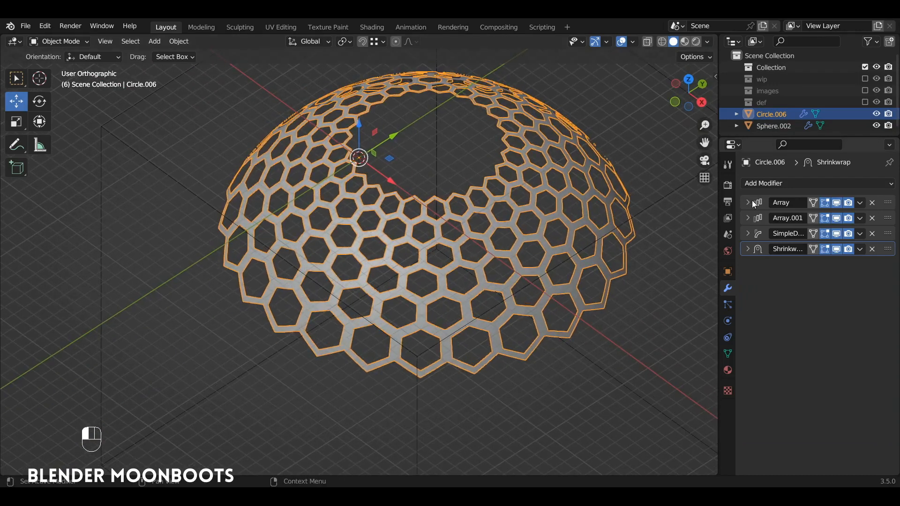
{"action": "left_click", "coordinate": [767, 181]}
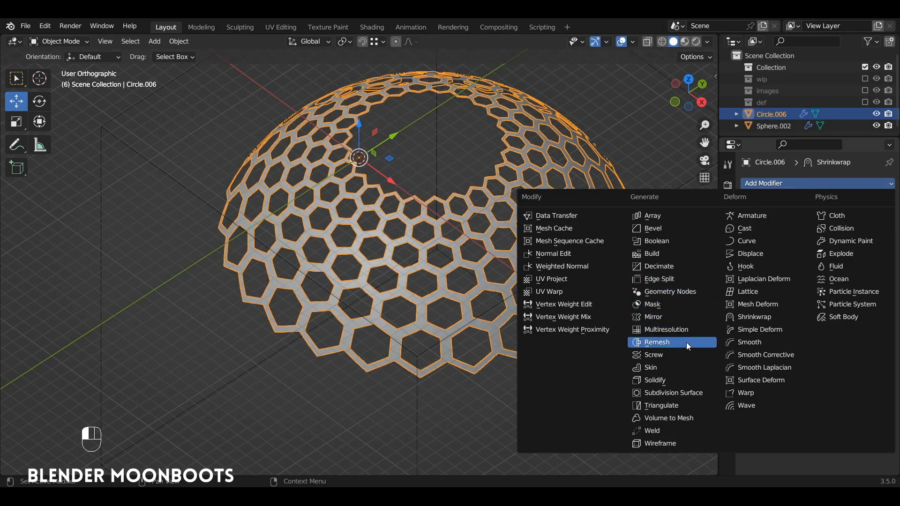
{"action": "left_click", "coordinate": [673, 427]}
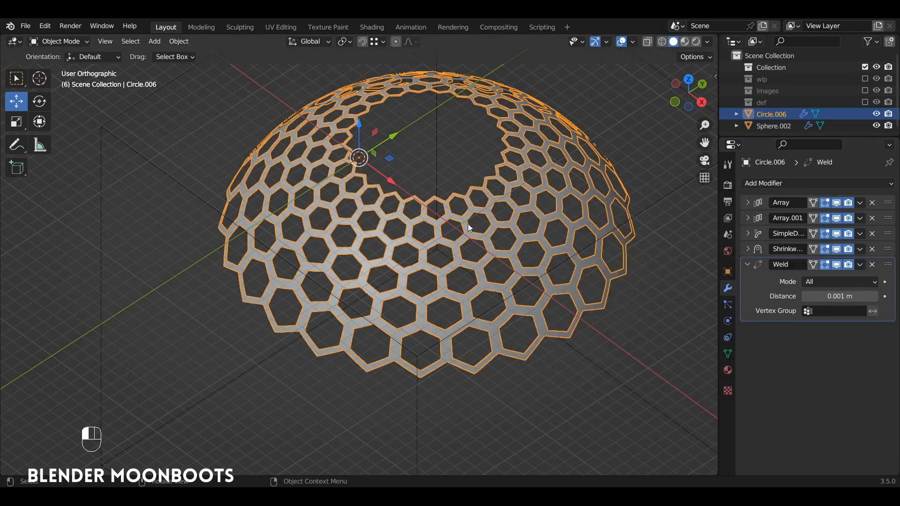
Reorder the grille's modifier stack so that Weld comes before Shrinkwrap.
{"action": "key", "text": "Tab"}
{"action": "left_click_drag", "start_coordinate": [485, 202], "coordinate": [263, 198], "text": "alt"}
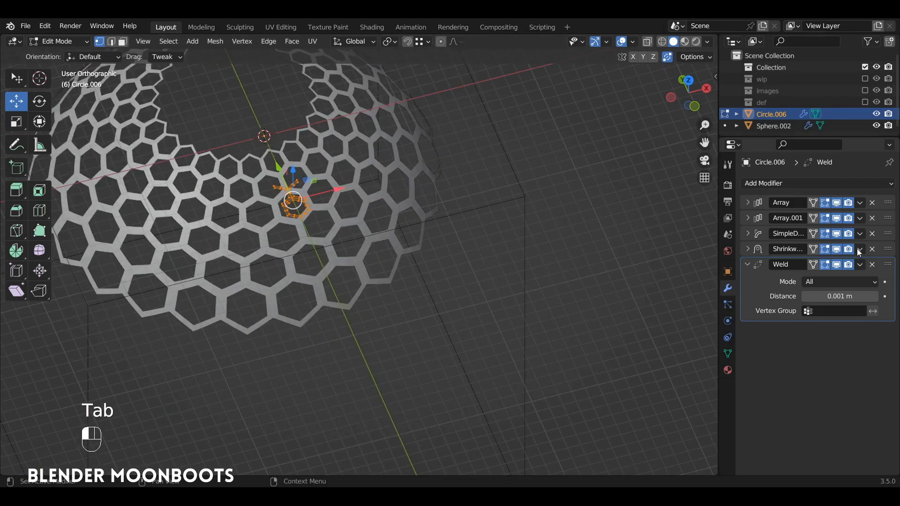
{"action": "left_click_drag", "start_coordinate": [888, 265], "coordinate": [889, 249]}
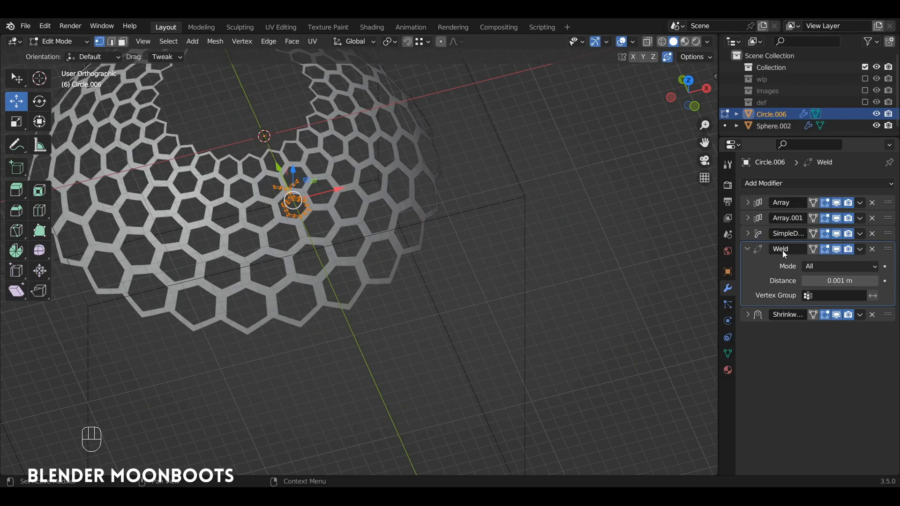
{"action": "left_click", "coordinate": [746, 251]}
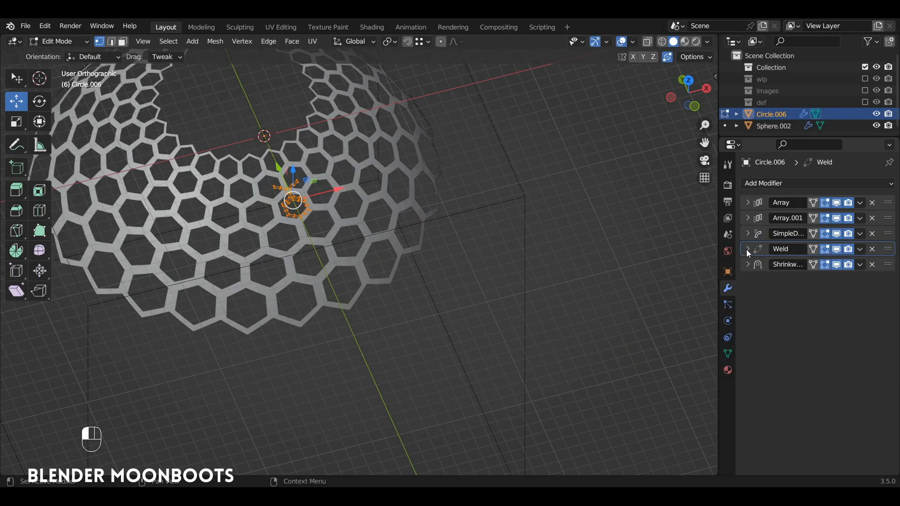
{"action": "left_click_drag", "start_coordinate": [463, 277], "coordinate": [433, 224], "text": "alt"}
{"action": "key", "text": "Tab"}
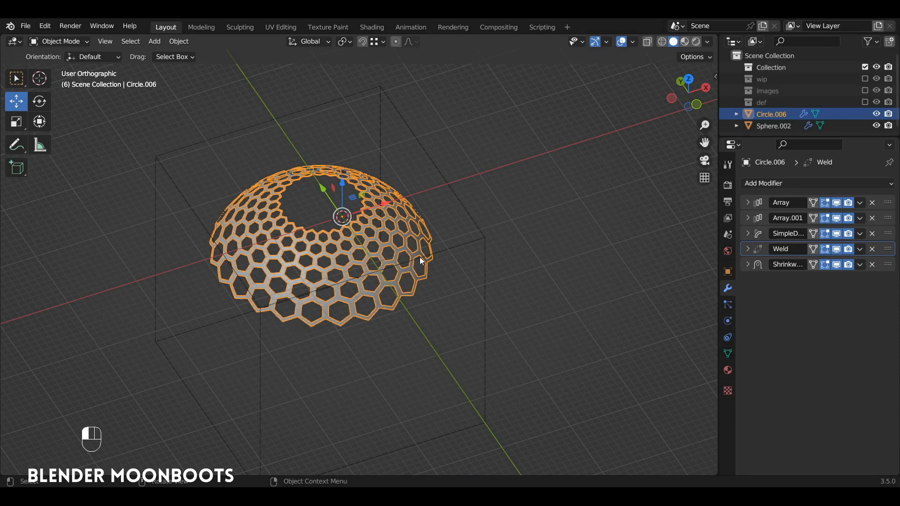
Duplicate the grille together with its sphere and place the copies about 50.5 m away along X.
{"action": "left_click", "coordinate": [442, 252], "text": "shift"}
{"action": "left_click_drag", "start_coordinate": [449, 227], "coordinate": [271, 255], "text": "ctrl+alt"}
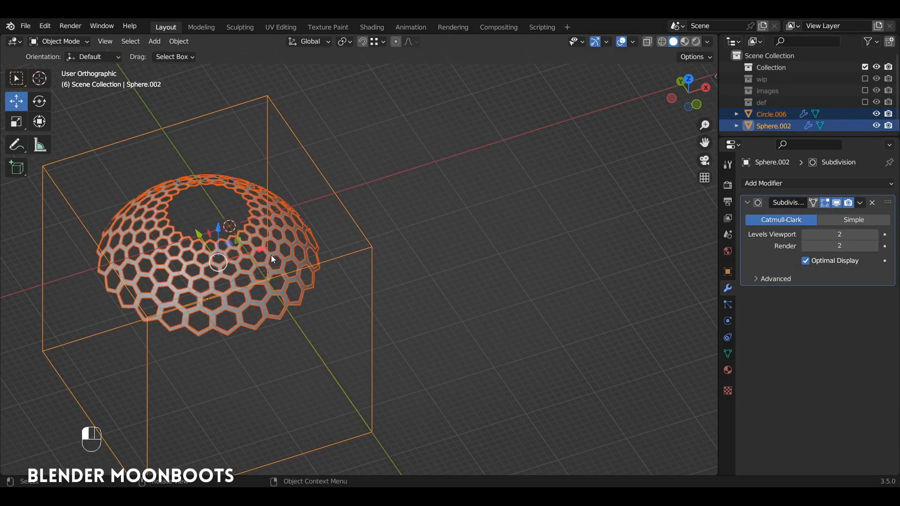
{"action": "key", "text": "shift+d"}
{"action": "left_click", "coordinate": [615, 160]}
{"action": "left_click_drag", "start_coordinate": [615, 160], "coordinate": [571, 224], "text": "ctrl+alt"}
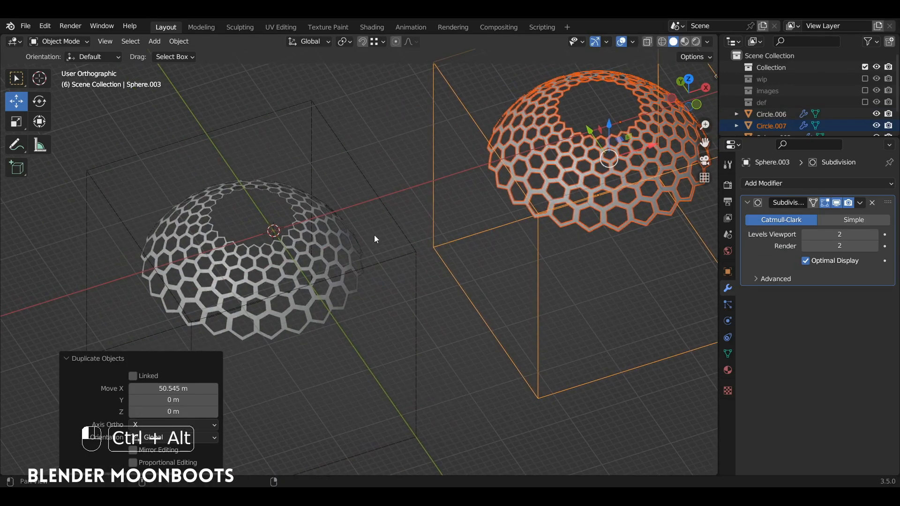
{"action": "left_click_drag", "start_coordinate": [374, 235], "coordinate": [328, 255], "text": "ctrl+alt"}
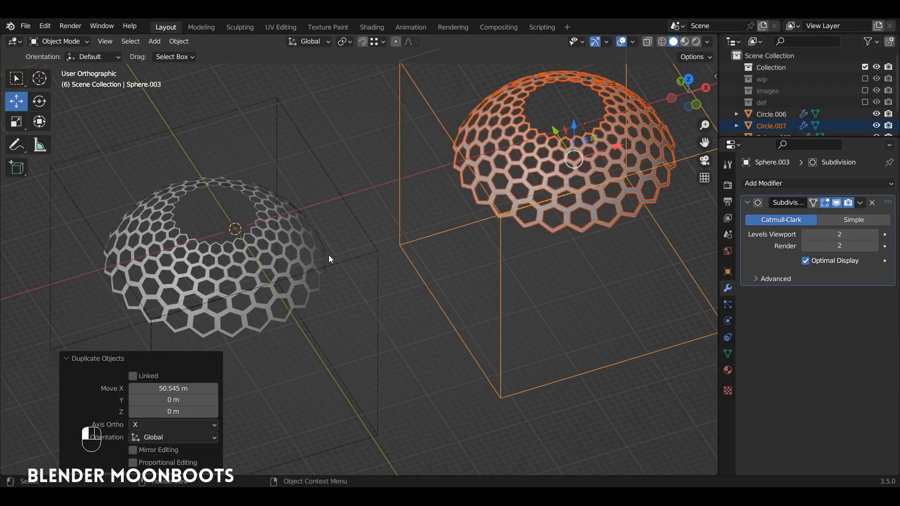
Apply both Array modifiers, the Simple Deform and the Weld on the duplicated honeycomb grille, keeping only its Shrinkwrap live.
{"action": "left_click", "coordinate": [308, 247]}
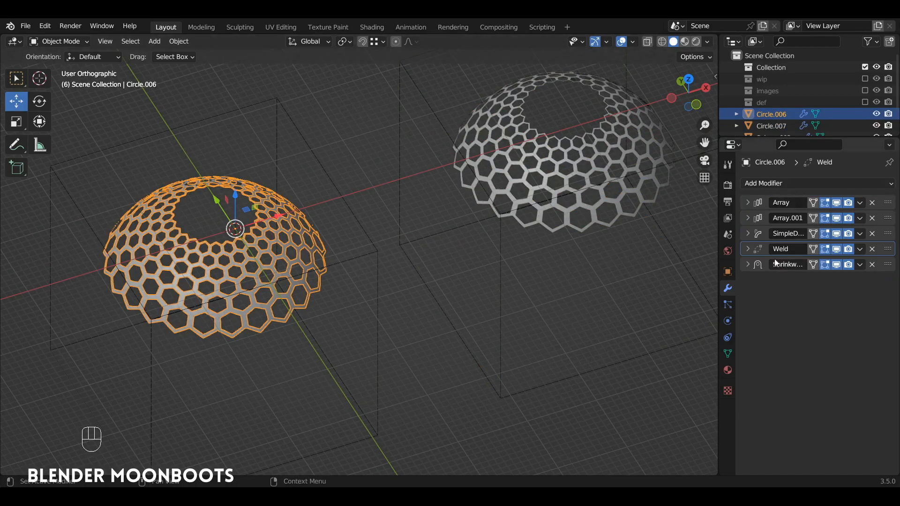
{"action": "left_click_drag", "start_coordinate": [623, 218], "coordinate": [511, 234], "text": "ctrl+alt"}
{"action": "left_click", "coordinate": [530, 228]}
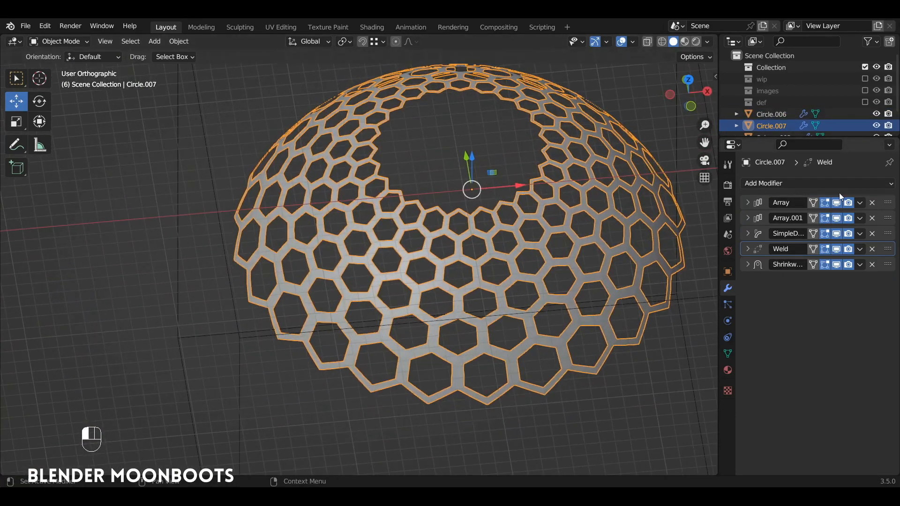
{"action": "left_click", "coordinate": [860, 203]}
{"action": "left_click", "coordinate": [858, 216]}
{"action": "left_click", "coordinate": [860, 204]}
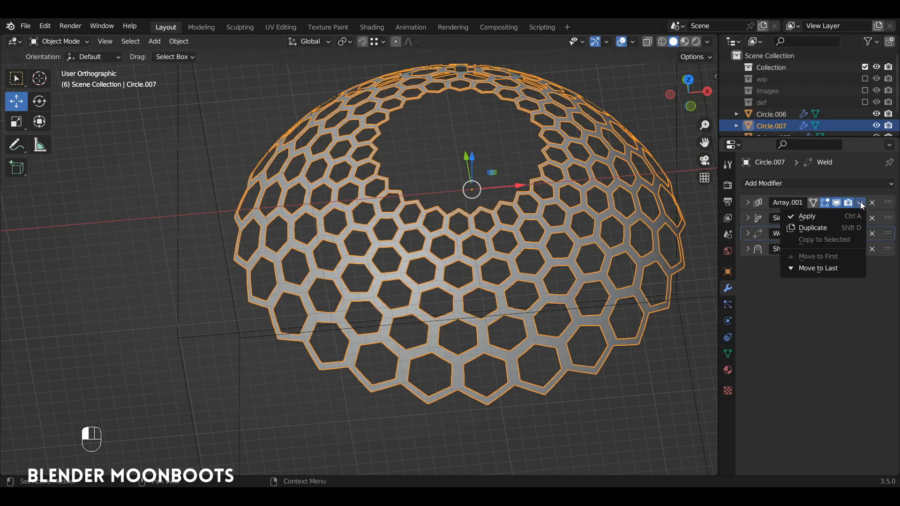
{"action": "left_click", "coordinate": [859, 213]}
{"action": "left_click", "coordinate": [859, 203]}
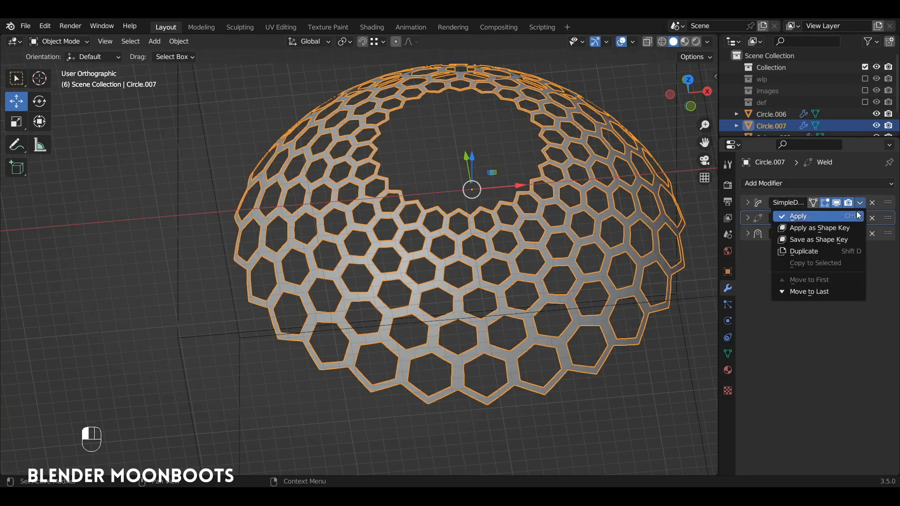
{"action": "left_click", "coordinate": [859, 215]}
{"action": "left_click", "coordinate": [860, 203]}
{"action": "left_click", "coordinate": [858, 214]}
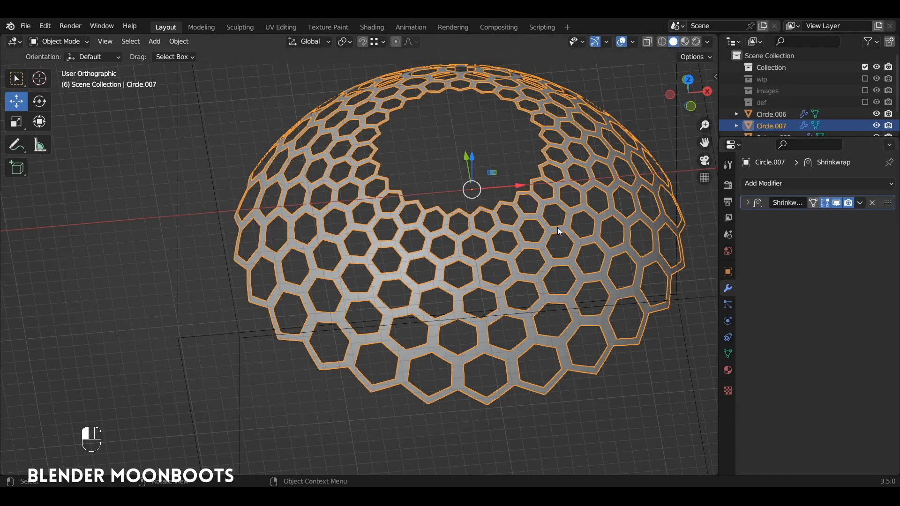
Enter Edit Mode on the duplicated grille and turn on the Shrinkwrap modifier's On Cage display.
{"action": "key", "text": "Tab"}
{"action": "left_click_drag", "start_coordinate": [558, 210], "coordinate": [486, 137], "text": "alt"}
{"action": "left_click_drag", "start_coordinate": [542, 187], "coordinate": [544, 209], "text": "alt"}
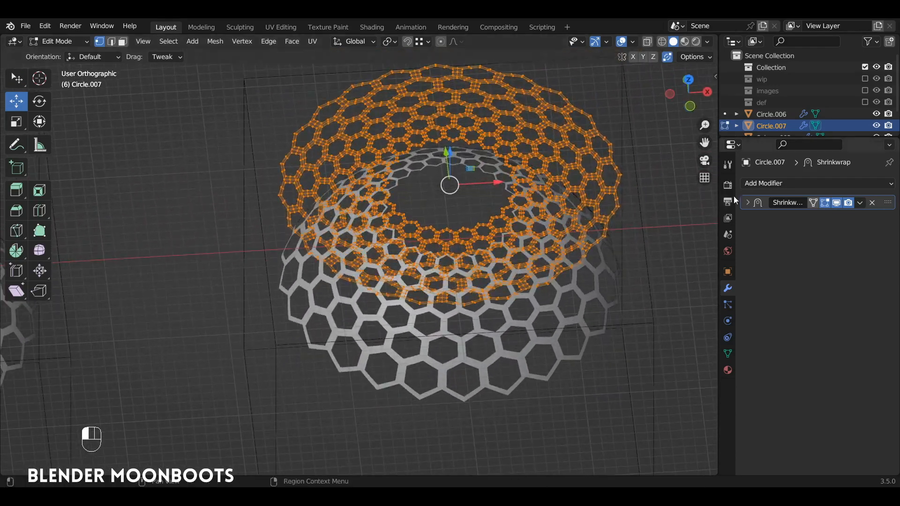
{"action": "left_click", "coordinate": [813, 205]}
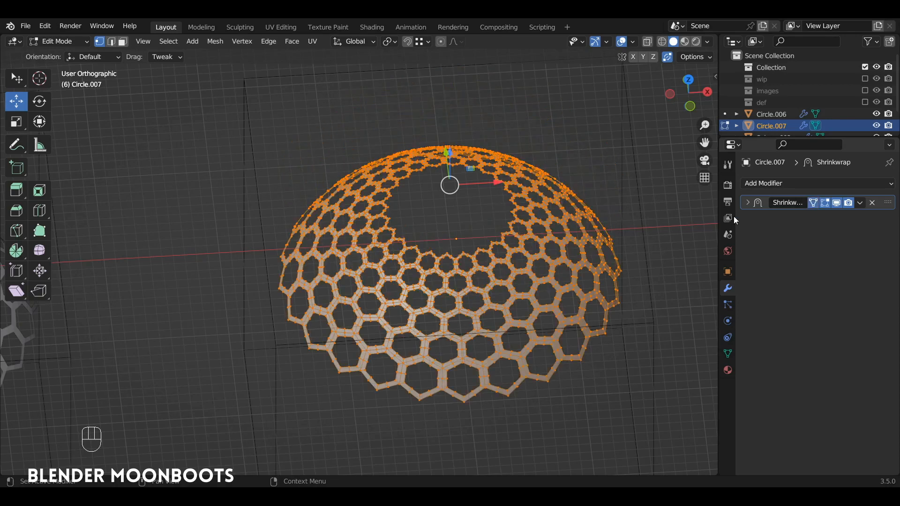
{"action": "mouse_move", "coordinate": [501, 220]}
{"action": "left_mouse_down", "text": "alt"}
{"action": "mouse_move", "coordinate": [500, 262]}
{"action": "mouse_move", "coordinate": [501, 215]}
{"action": "left_mouse_up", "text": "alt"}
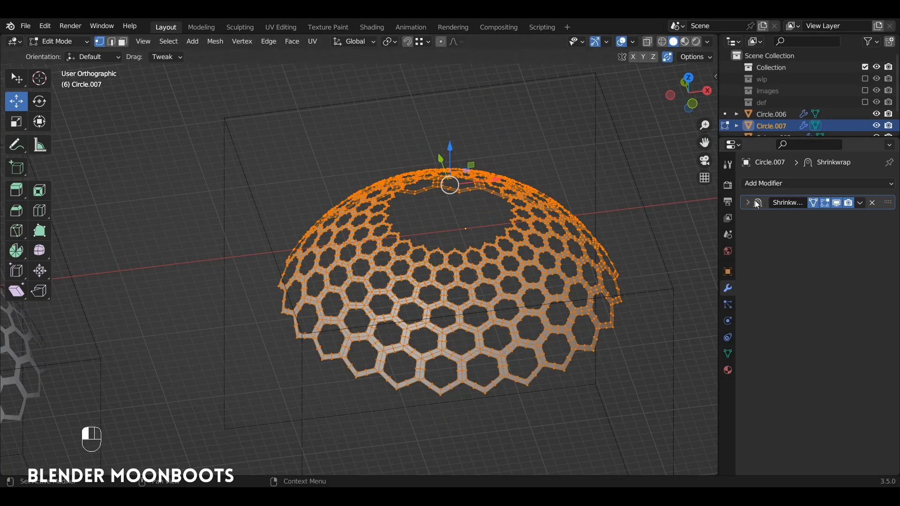
{"action": "left_click_drag", "start_coordinate": [592, 250], "coordinate": [582, 268], "text": "alt"}
{"action": "scroll", "coordinate": [583, 268], "scroll_direction": "up", "scroll_amount": 4}
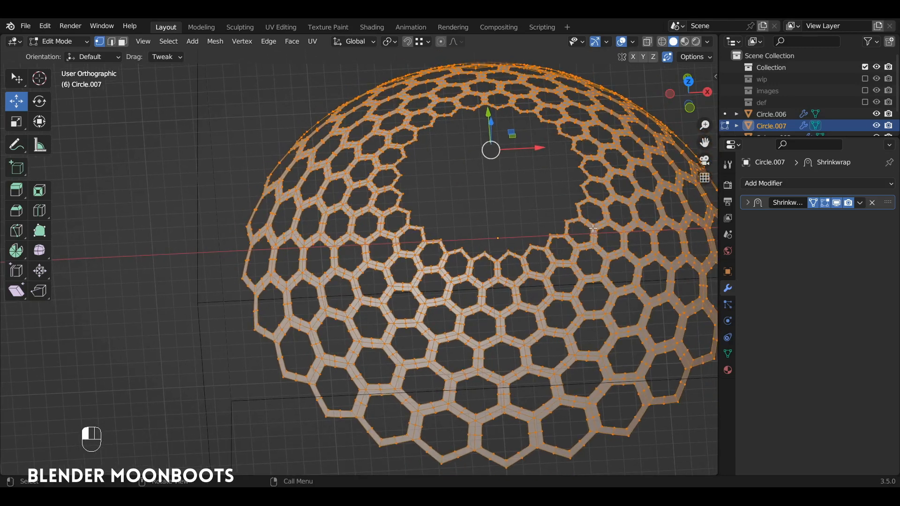
Select the jagged boundary edge loop around the grille's central hole and turn off Auto Merge Vertices.
{"action": "key", "text": "Tab"}
{"action": "key", "text": "Tab"}
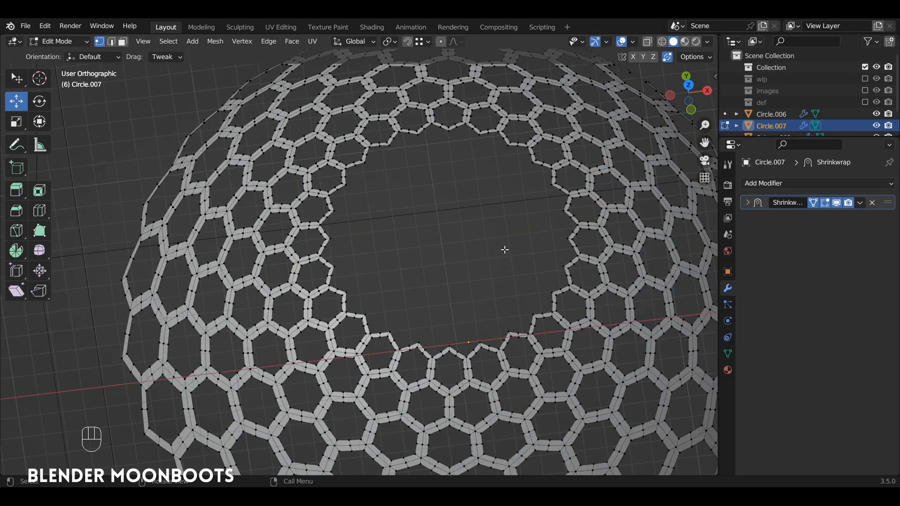
{"action": "left_click_drag", "start_coordinate": [505, 249], "coordinate": [488, 227], "text": "alt"}
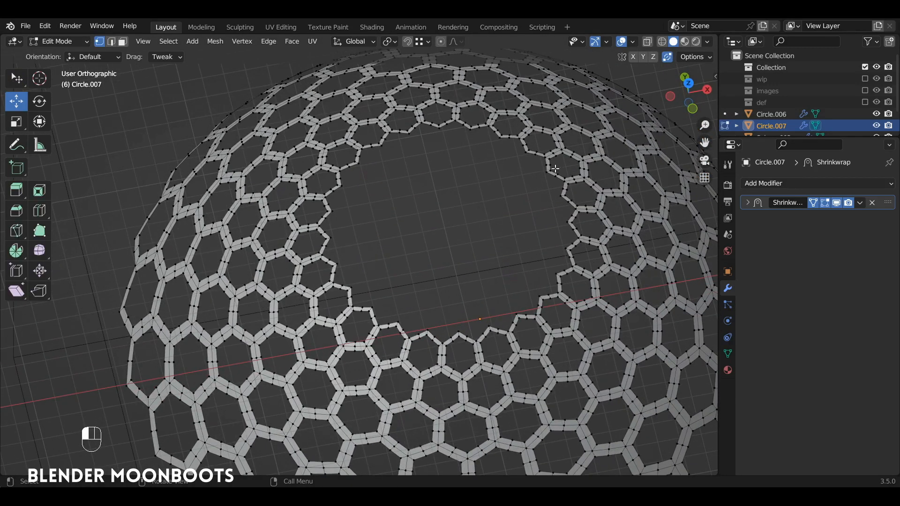
{"action": "left_click", "coordinate": [511, 142], "text": "alt"}
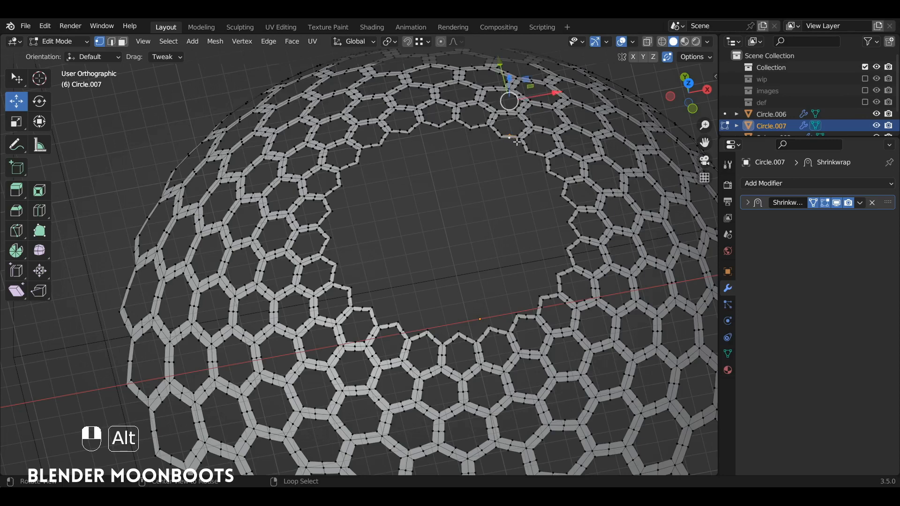
{"action": "left_click", "coordinate": [517, 142], "text": "alt"}
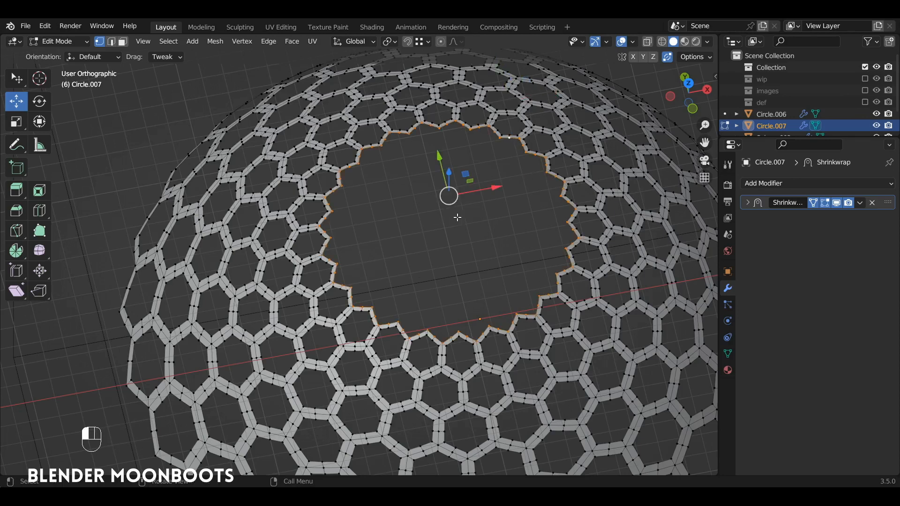
{"action": "left_click", "coordinate": [667, 58]}
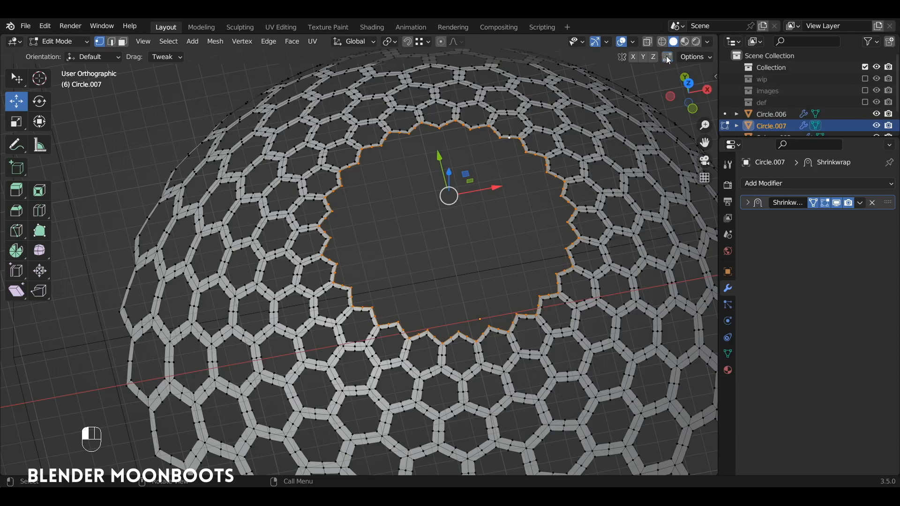
Extrude the inner boundary loop, scale it to 0.898 and round it with LoopTools Circle.
{"action": "key", "text": "e"}
{"action": "left_click", "coordinate": [527, 127]}
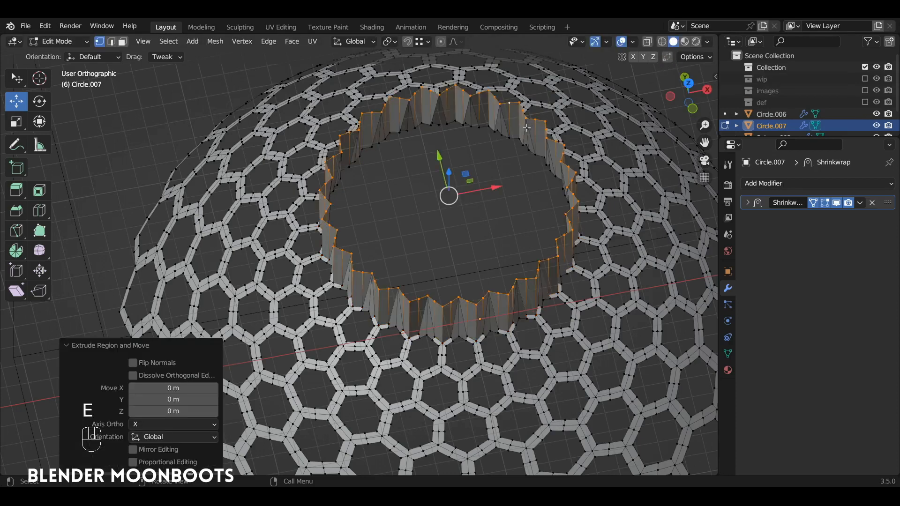
{"action": "key", "text": "s"}
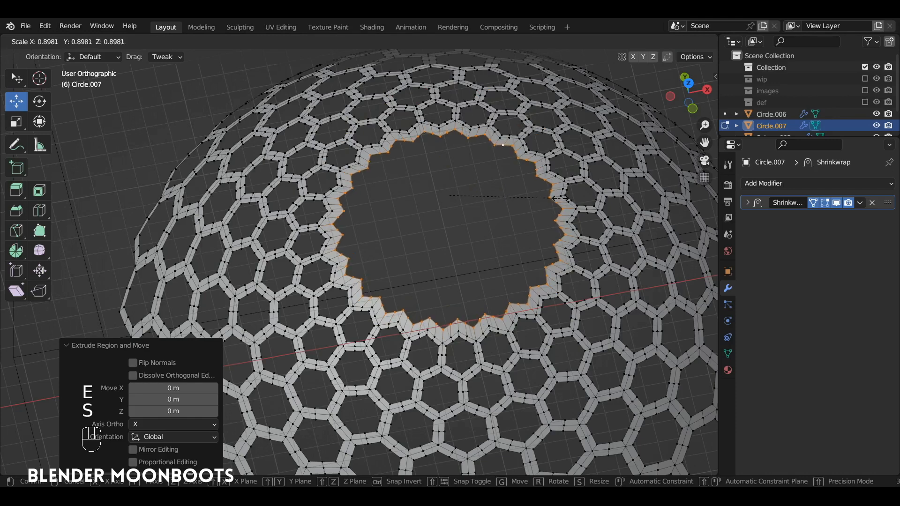
{"action": "left_click", "coordinate": [531, 186]}
{"action": "right_click", "coordinate": [531, 186]}
{"action": "mouse_move", "coordinate": [508, 152]}
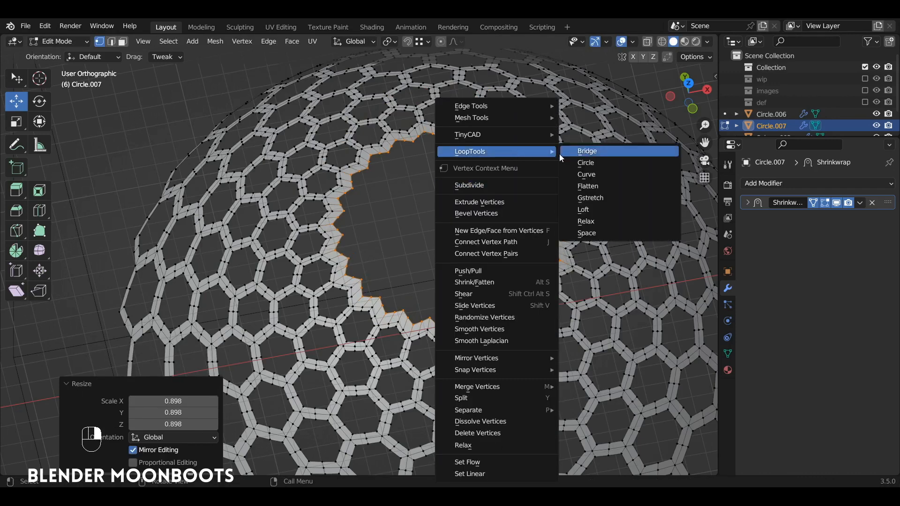
{"action": "left_click", "coordinate": [590, 164]}
Extrude the grille's outer boundary loop, scale it to 1.033 and round it with LoopTools Circle.
{"action": "left_click_drag", "start_coordinate": [589, 163], "coordinate": [555, 149], "text": "alt"}
{"action": "left_click", "coordinate": [498, 315], "text": "alt"}
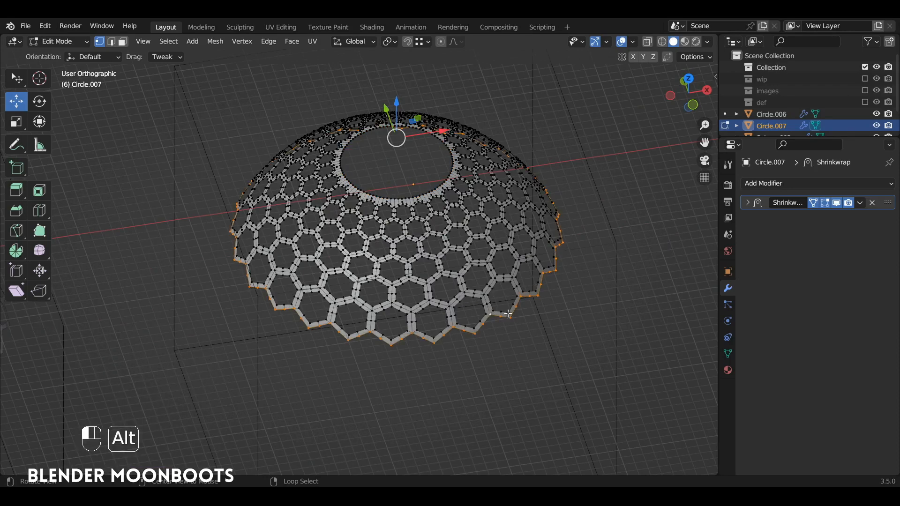
{"action": "key", "text": "e"}
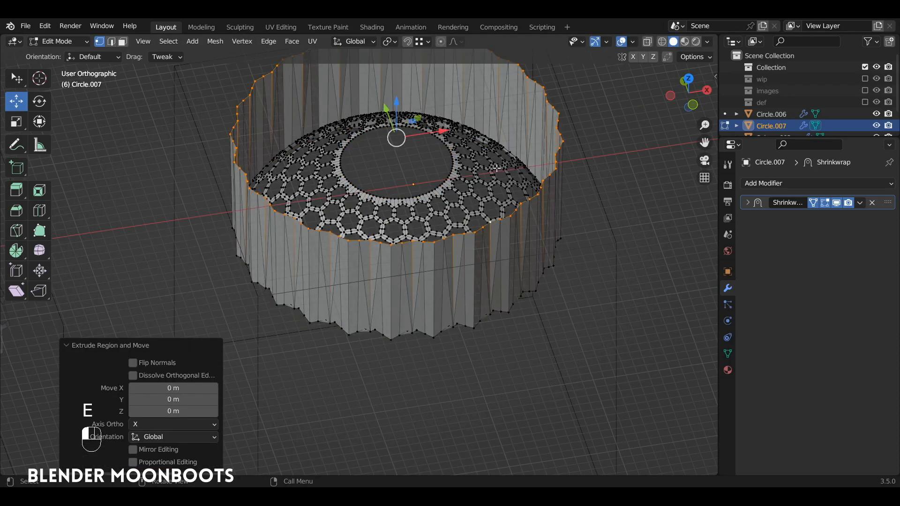
{"action": "key", "text": "s"}
{"action": "left_click", "coordinate": [497, 167]}
{"action": "right_click", "coordinate": [504, 165]}
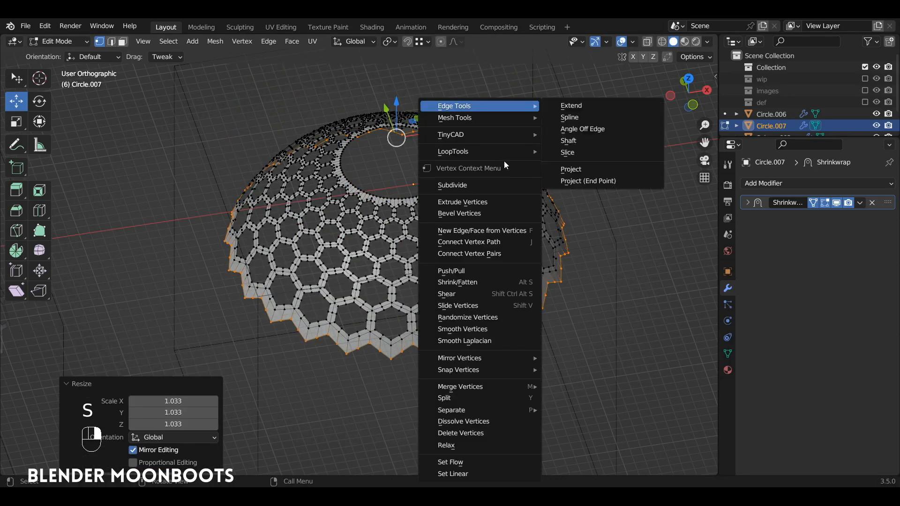
{"action": "mouse_move", "coordinate": [498, 151]}
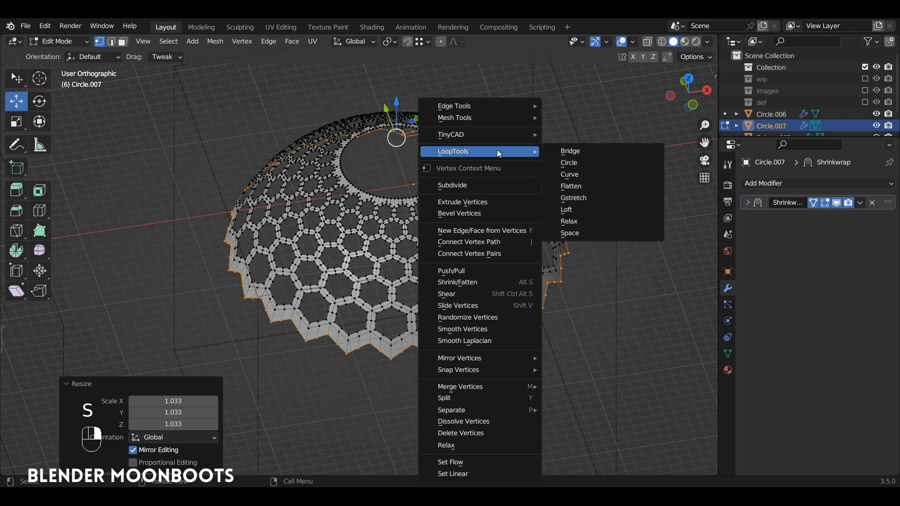
{"action": "left_click", "coordinate": [568, 162]}
Scale the rounded outer rim down slightly, to about 0.99, and return to Object Mode.
{"action": "left_click", "coordinate": [562, 182], "text": "alt"}
{"action": "key", "text": "s"}
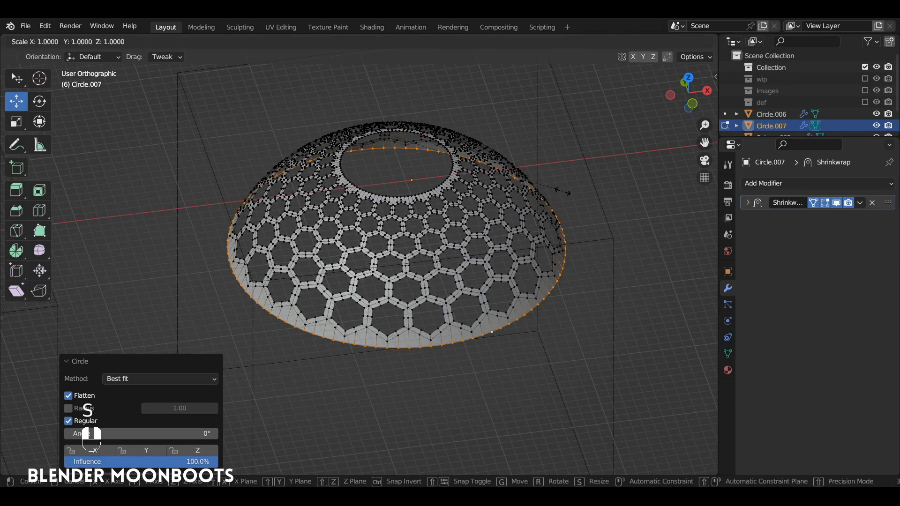
{"action": "key", "text": "shift"}
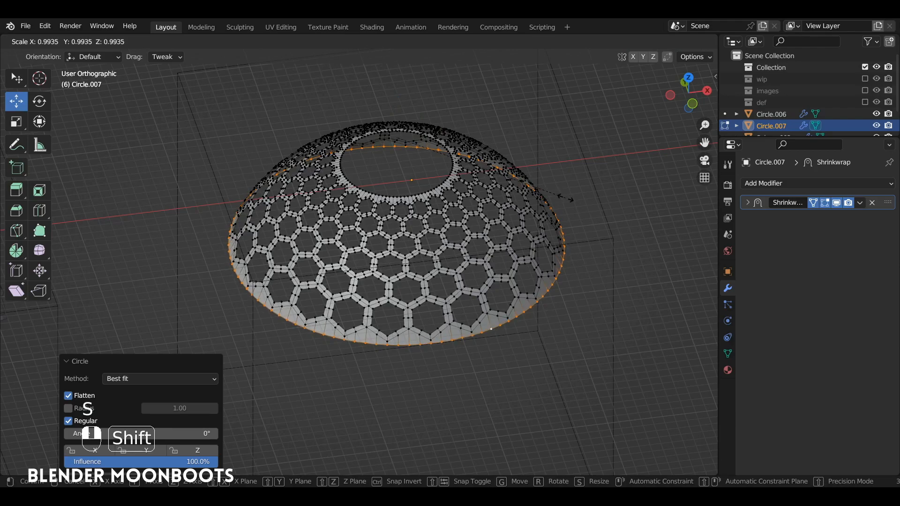
{"action": "left_click", "coordinate": [539, 188]}
{"action": "key", "text": "Tab"}
Select the inner rim loop, enable proportional editing and scale the loop up to about 1.03 before returning to Object Mode.
{"action": "scroll", "coordinate": [536, 165], "scroll_direction": "up", "scroll_amount": 5}
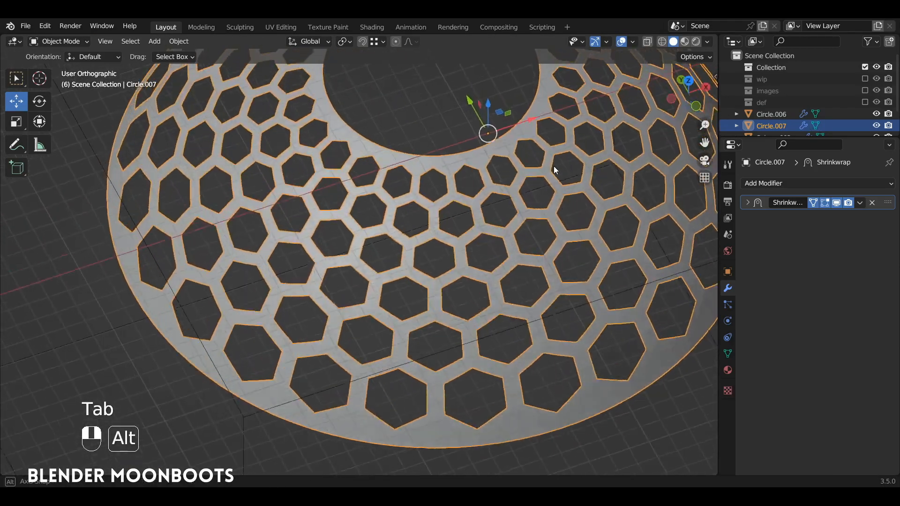
{"action": "middle_click_drag", "start_coordinate": [553, 166], "coordinate": [443, 204]}
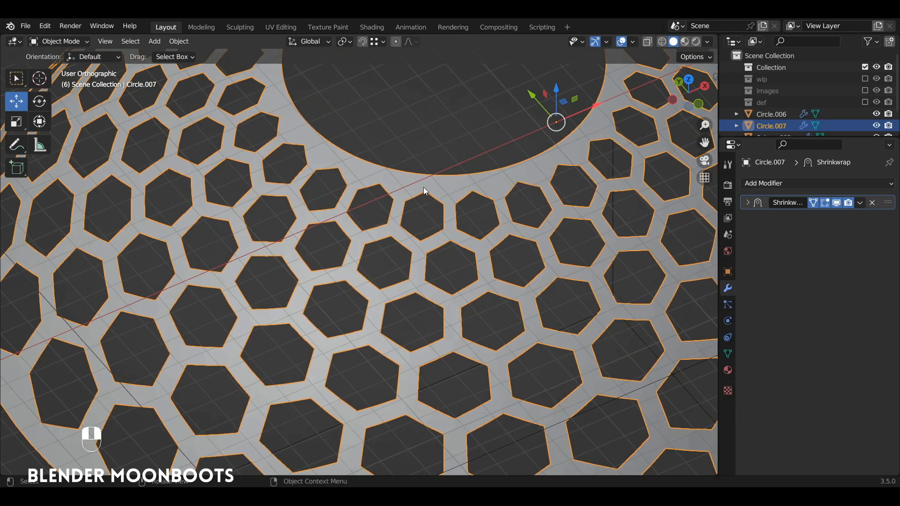
{"action": "key", "text": "Tab"}
{"action": "left_click", "coordinate": [445, 174], "text": "alt"}
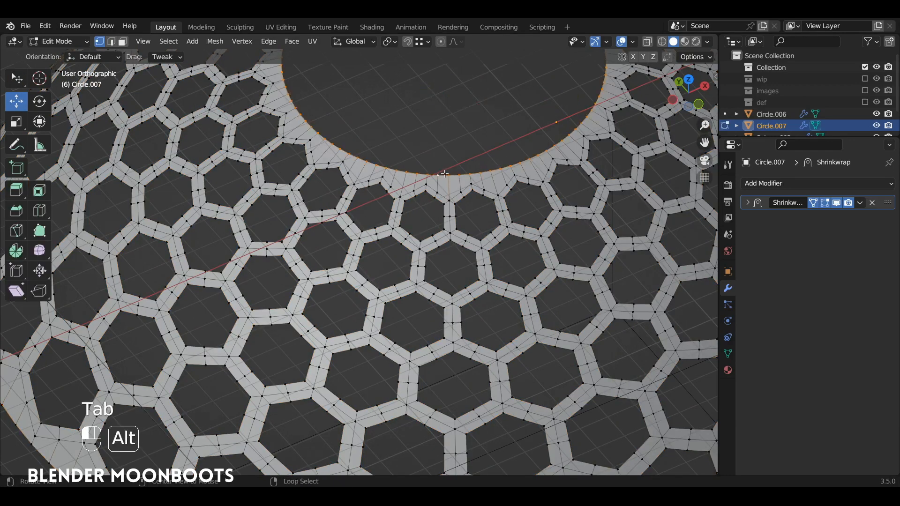
{"action": "scroll", "coordinate": [445, 174], "scroll_direction": "down", "scroll_amount": 2, "text": "ctrl+alt"}
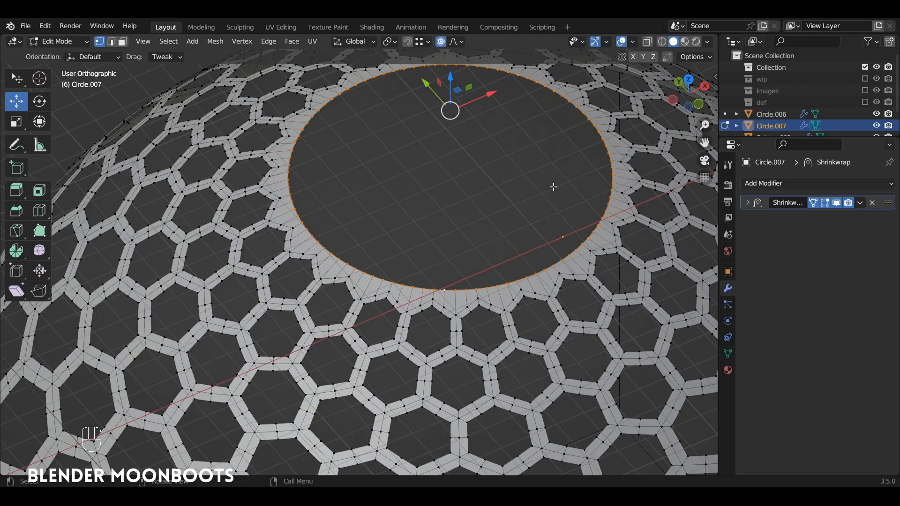
{"action": "key", "text": "s"}
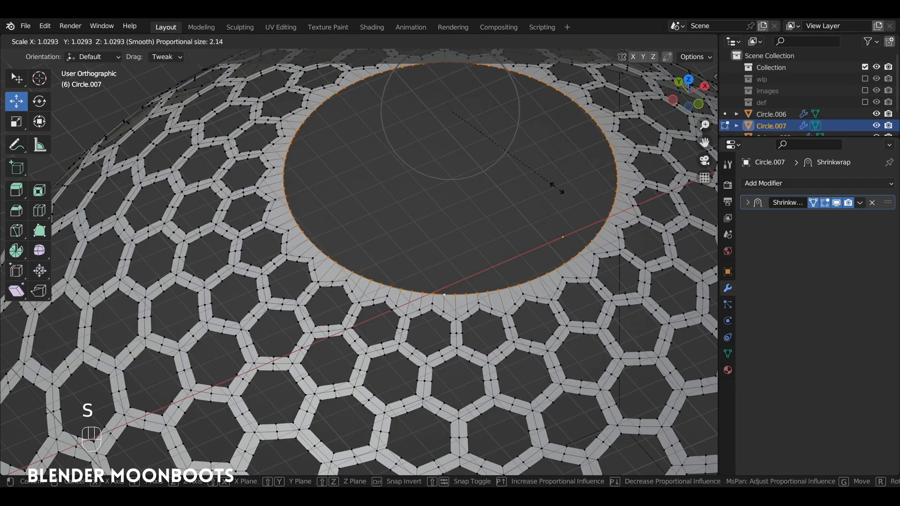
{"action": "left_click", "coordinate": [553, 188]}
{"action": "key", "text": "Tab"}
Shade the honeycomb grille smooth.
{"action": "middle_click_drag", "start_coordinate": [547, 166], "coordinate": [548, 216], "text": "alt"}
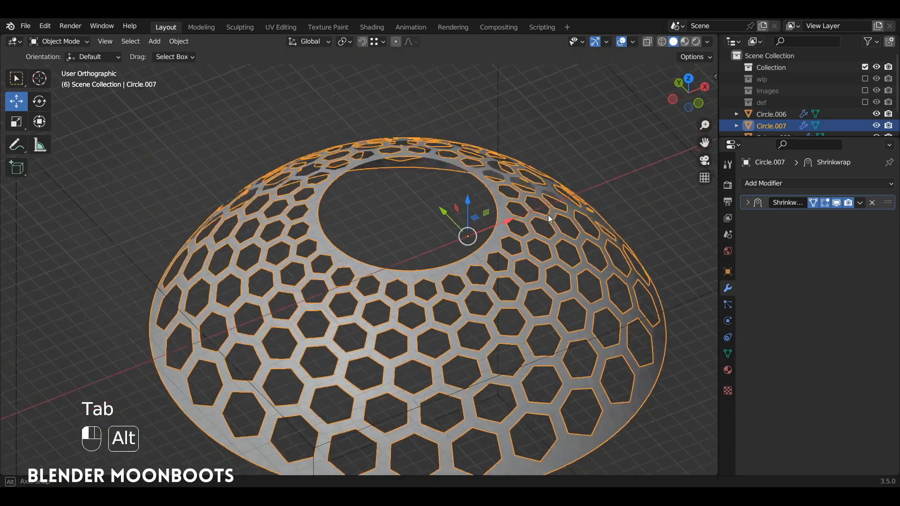
{"action": "scroll", "coordinate": [547, 216], "scroll_direction": "down", "scroll_amount": 5}
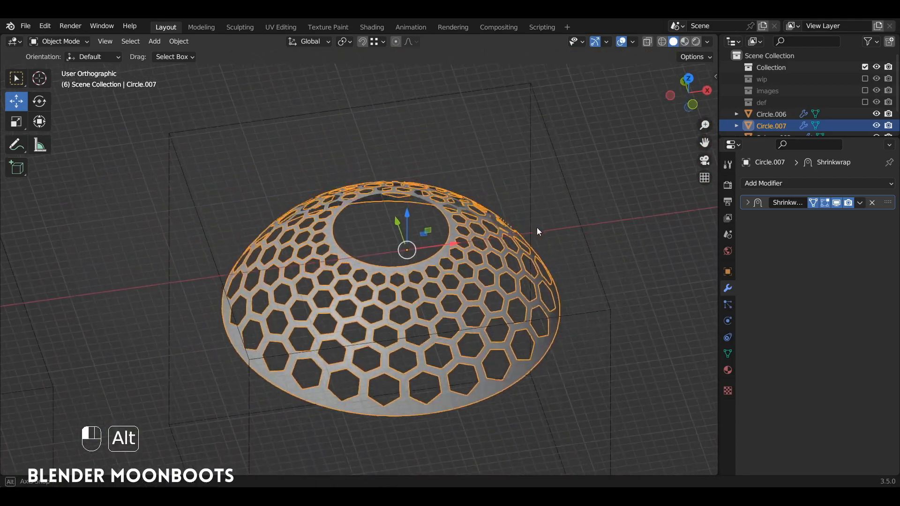
{"action": "left_click_drag", "start_coordinate": [537, 228], "coordinate": [504, 120], "text": "alt"}
{"action": "left_click_drag", "start_coordinate": [504, 120], "coordinate": [475, 278], "text": "alt+shift"}
{"action": "right_click", "coordinate": [437, 249]}
{"action": "left_click", "coordinate": [432, 244]}
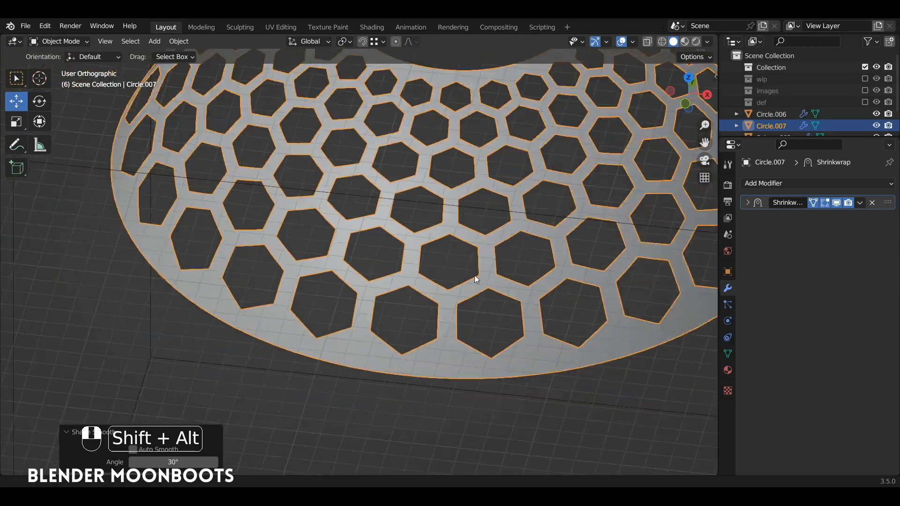
Add a Solidify modifier after the grille's Shrinkwrap and adjust its thickness.
{"action": "scroll", "coordinate": [475, 275], "scroll_direction": "down", "scroll_amount": 2}
{"action": "left_click_drag", "start_coordinate": [483, 188], "coordinate": [473, 268], "text": "alt+shift"}
{"action": "left_click_drag", "start_coordinate": [472, 267], "coordinate": [460, 257], "text": "alt+shift"}
{"action": "scroll", "coordinate": [464, 235], "scroll_direction": "up", "scroll_amount": 5}
{"action": "scroll", "coordinate": [470, 203], "scroll_direction": "down", "scroll_amount": 1}
{"action": "left_click_drag", "start_coordinate": [470, 204], "coordinate": [494, 223], "text": "alt+shift"}
{"action": "scroll", "coordinate": [474, 209], "scroll_direction": "down", "scroll_amount": 5}
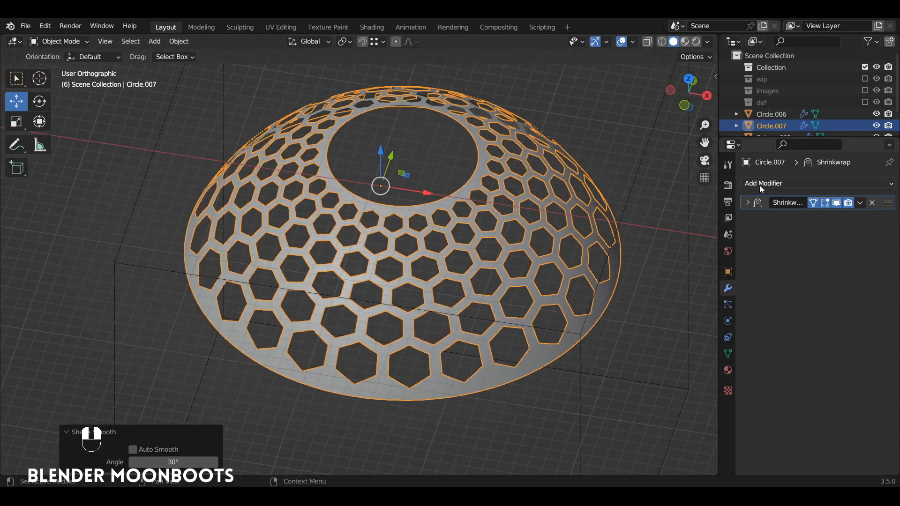
{"action": "left_click", "coordinate": [760, 184]}
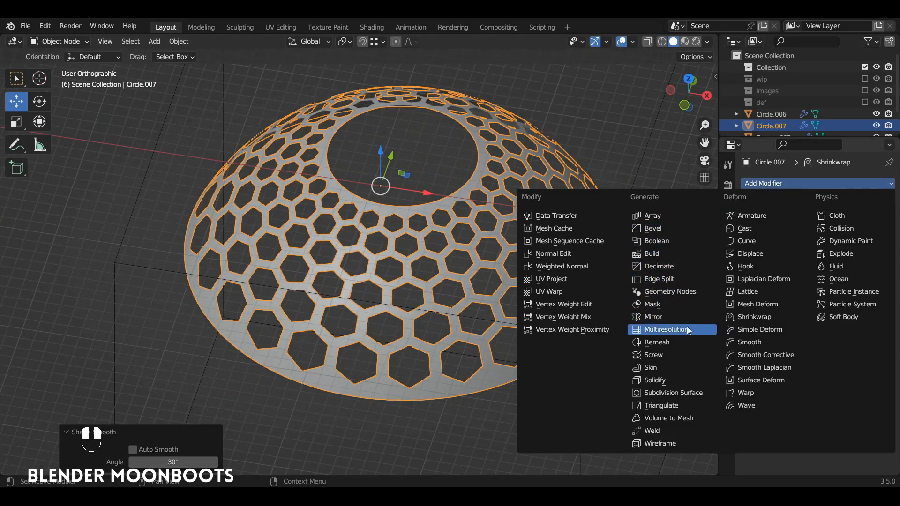
{"action": "left_click", "coordinate": [686, 380]}
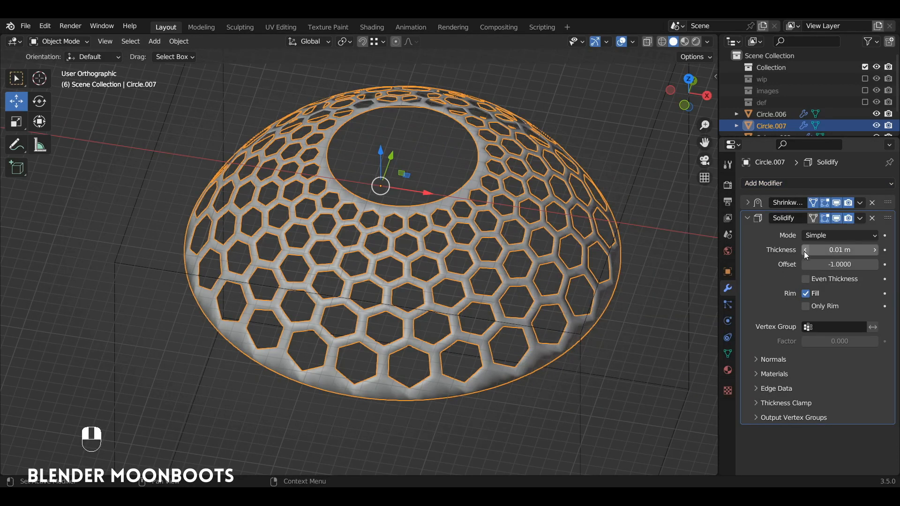
{"action": "left_click_drag", "start_coordinate": [804, 250], "coordinate": [696, 264]}
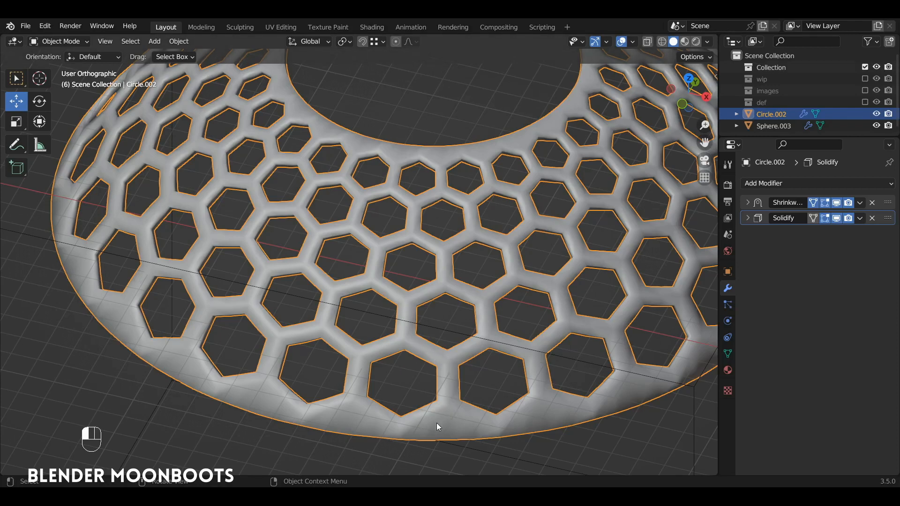
Inspect the smooth shading on the honeycomb struts up close and save the file.
{"action": "left_click_drag", "start_coordinate": [478, 287], "coordinate": [498, 207], "text": "alt+shift"}
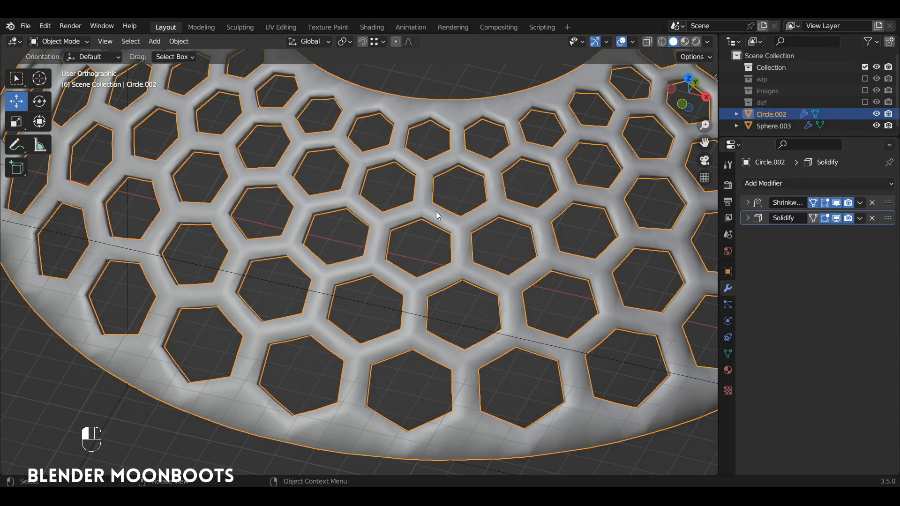
{"action": "left_click_drag", "start_coordinate": [522, 206], "coordinate": [539, 187], "text": "ctrl+alt"}
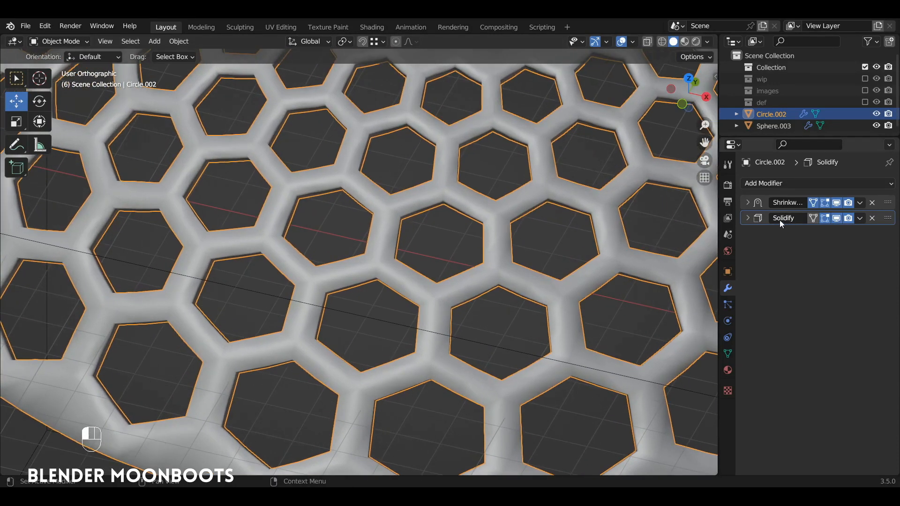
{"action": "left_click_drag", "start_coordinate": [423, 163], "coordinate": [465, 185], "text": "alt+shift"}
{"action": "key", "text": "ctrl+s"}
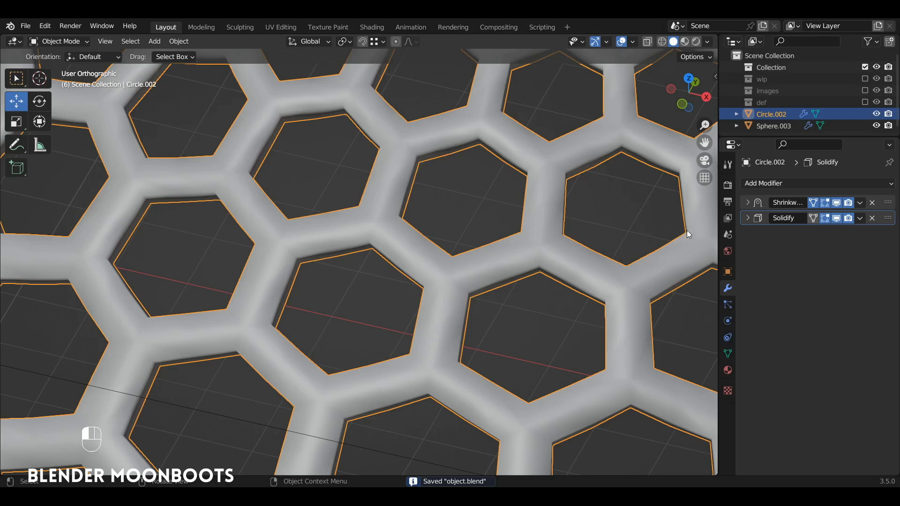
Enable Auto Smooth in the grille mesh's normals and set its angle to 60°.
{"action": "left_click", "coordinate": [727, 354]}
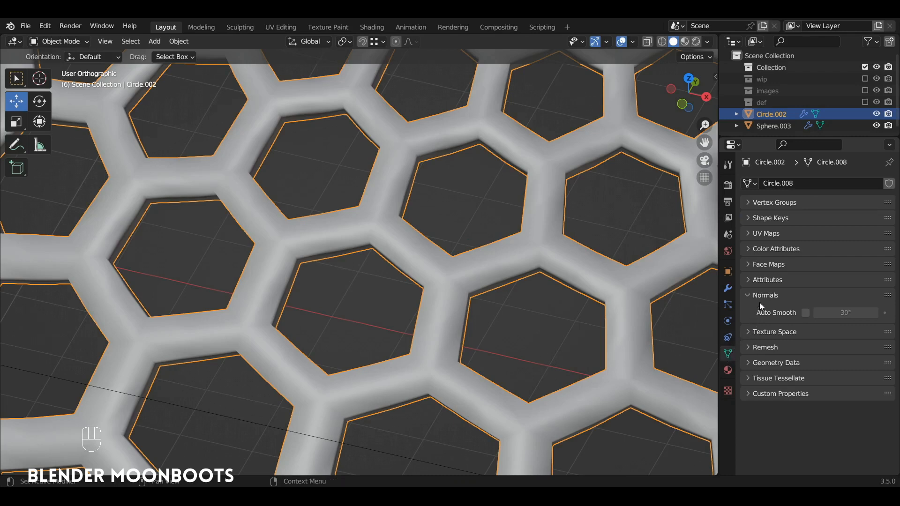
{"action": "left_click", "coordinate": [806, 314]}
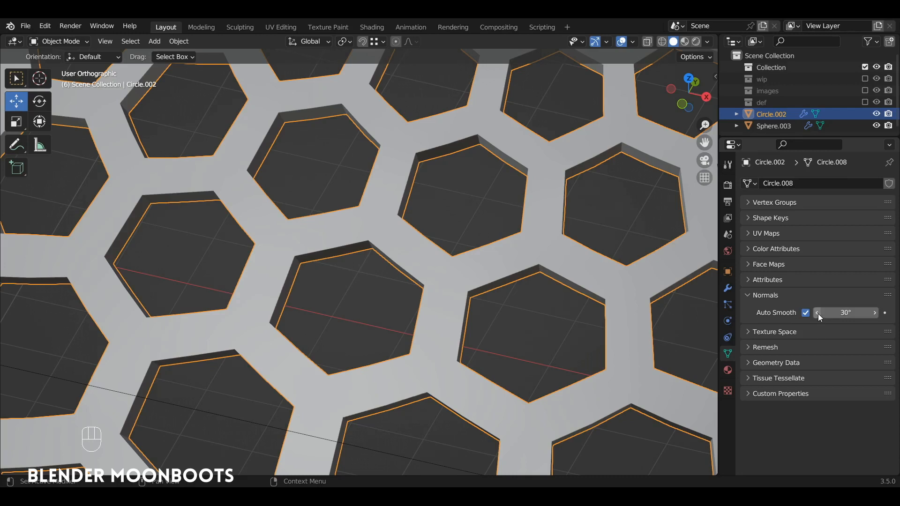
{"action": "mouse_move", "coordinate": [826, 313]}
{"action": "left_mouse_down"}
{"action": "mouse_move", "coordinate": [890, 312]}
{"action": "mouse_move", "coordinate": [814, 316]}
{"action": "mouse_move", "coordinate": [869, 315]}
{"action": "left_mouse_up"}
{"action": "mouse_move", "coordinate": [865, 318]}
{"action": "left_mouse_down"}
{"action": "mouse_move", "coordinate": [884, 318]}
{"action": "mouse_move", "coordinate": [730, 333]}
{"action": "left_mouse_up"}
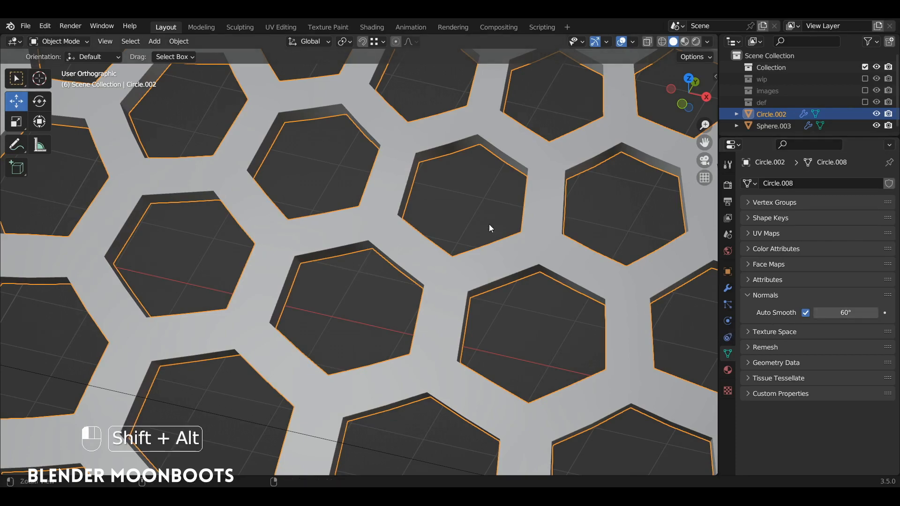
Add a Bevel modifier to the grille after Solidify and inspect the corners of the hexagonal holes.
{"action": "scroll", "coordinate": [488, 224], "scroll_direction": "down", "scroll_amount": 5}
{"action": "left_click_drag", "start_coordinate": [488, 224], "coordinate": [521, 301], "text": "alt+shift"}
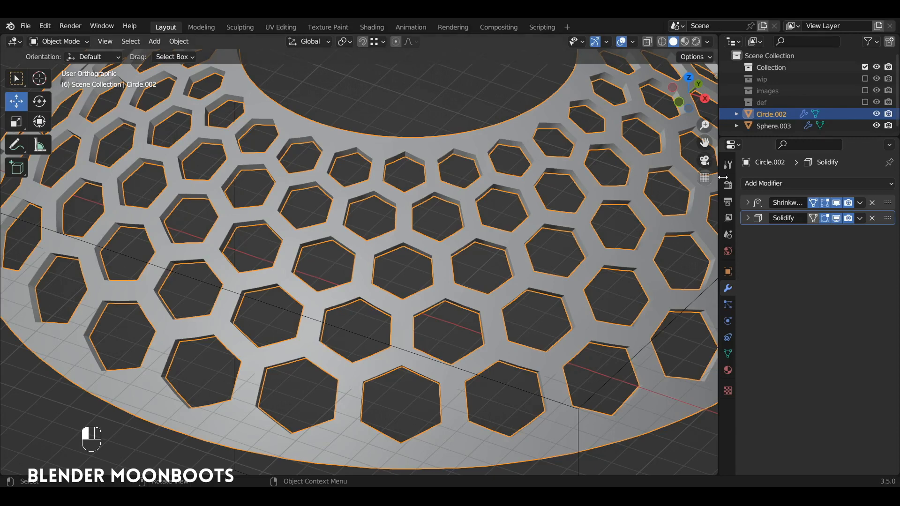
{"action": "left_click", "coordinate": [764, 183]}
{"action": "left_click", "coordinate": [668, 227]}
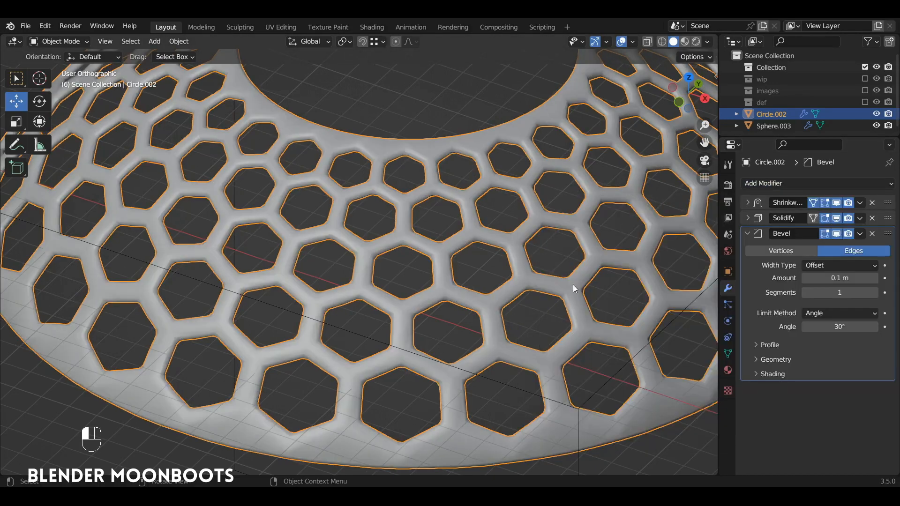
{"action": "scroll", "coordinate": [464, 272], "scroll_direction": "up", "scroll_amount": 5}
{"action": "scroll", "coordinate": [463, 232], "scroll_direction": "up", "scroll_amount": 2}
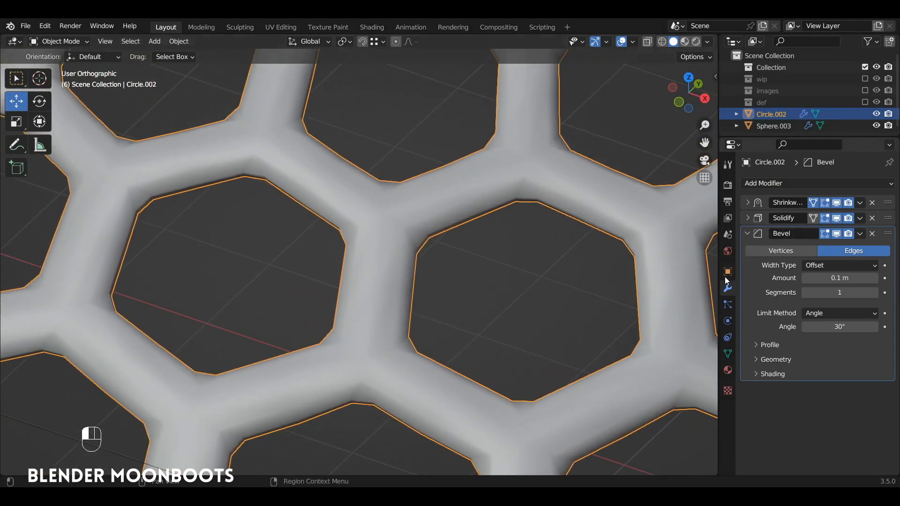
{"action": "scroll", "coordinate": [449, 235], "scroll_direction": "down", "scroll_amount": 2}
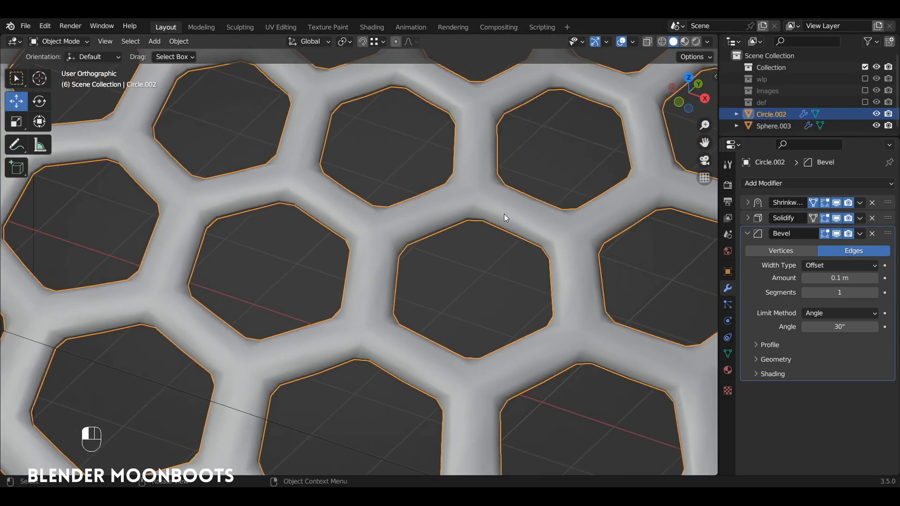
Try a Bevel limit angle of 90° on the grille and lower it to 87°.
{"action": "mouse_move", "coordinate": [806, 326]}
{"action": "left_mouse_down"}
{"action": "mouse_move", "coordinate": [821, 326]}
{"action": "mouse_move", "coordinate": [809, 326]}
{"action": "left_mouse_up"}
{"action": "left_click", "coordinate": [834, 327]}
{"action": "type", "text": "90"}
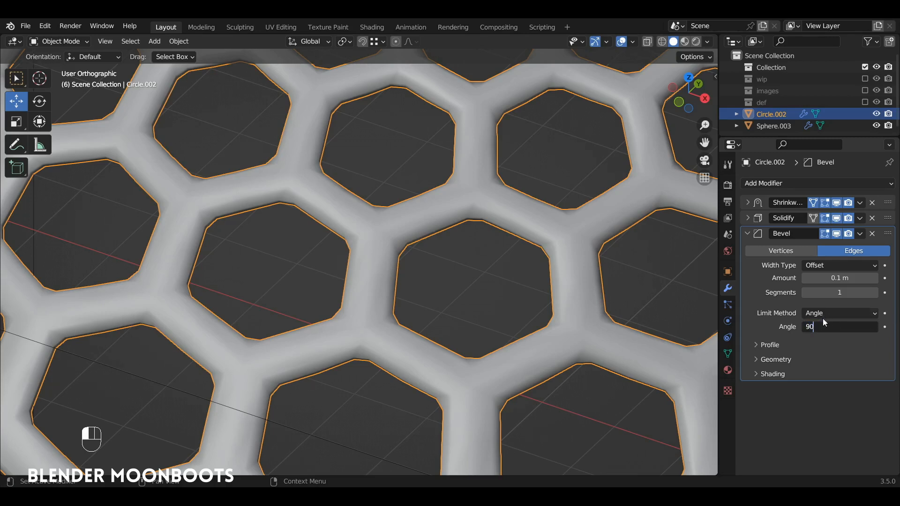
{"action": "key", "text": "Return"}
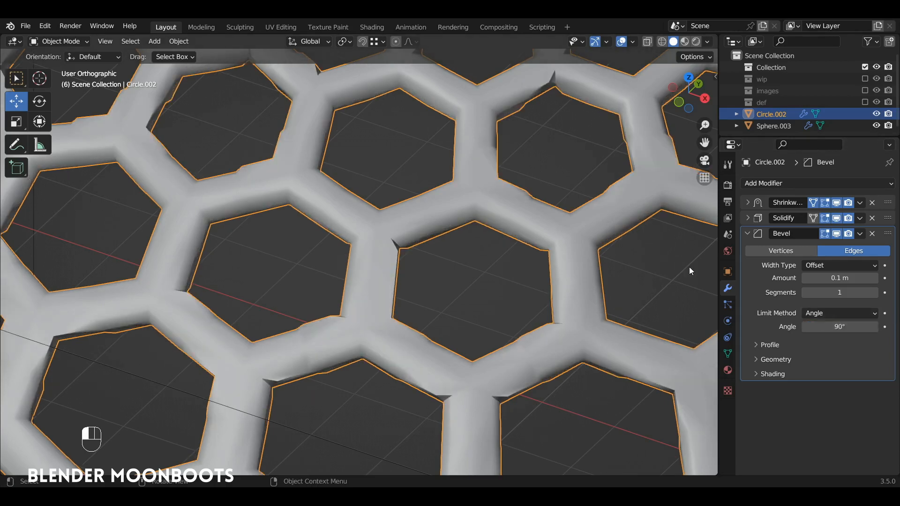
{"action": "left_click", "coordinate": [805, 326]}
{"action": "left_click_drag", "start_coordinate": [786, 333], "coordinate": [779, 335]}
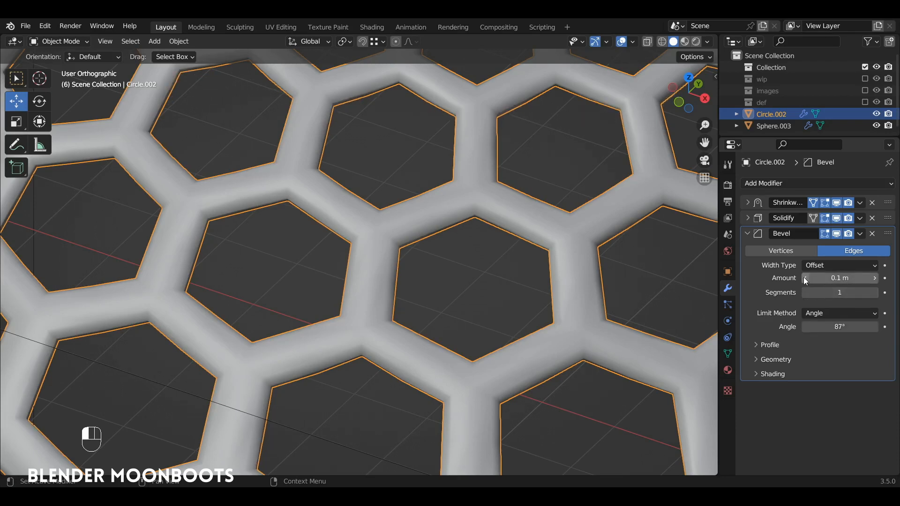
Set the grille's Bevel amount to about 0.0286 m with 2 segments.
{"action": "left_click_drag", "start_coordinate": [803, 277], "coordinate": [721, 300]}
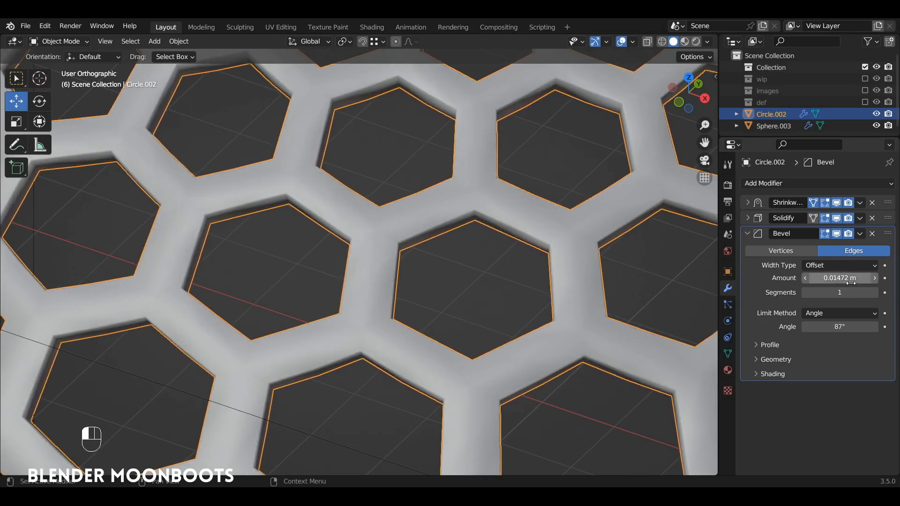
{"action": "left_click", "coordinate": [876, 293]}
{"action": "scroll", "coordinate": [617, 282], "scroll_direction": "up", "scroll_amount": 4}
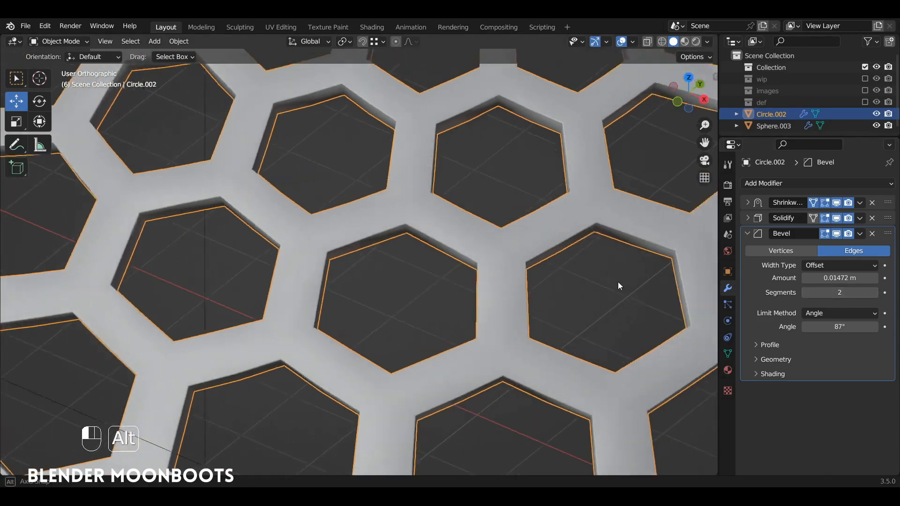
{"action": "left_click_drag", "start_coordinate": [805, 280], "coordinate": [840, 275], "text": "shift"}
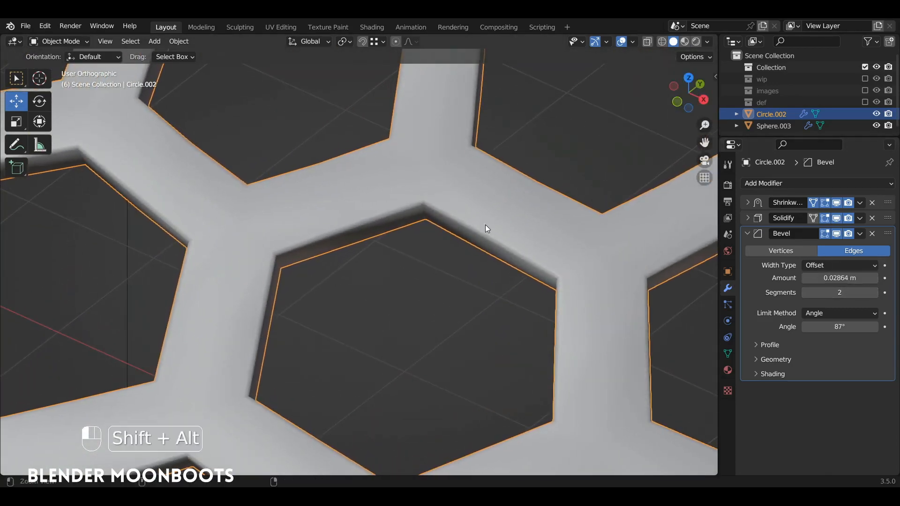
{"action": "scroll", "coordinate": [485, 225], "scroll_direction": "down", "scroll_amount": 6}
{"action": "left_click_drag", "start_coordinate": [485, 224], "coordinate": [543, 293], "text": "alt+shift"}
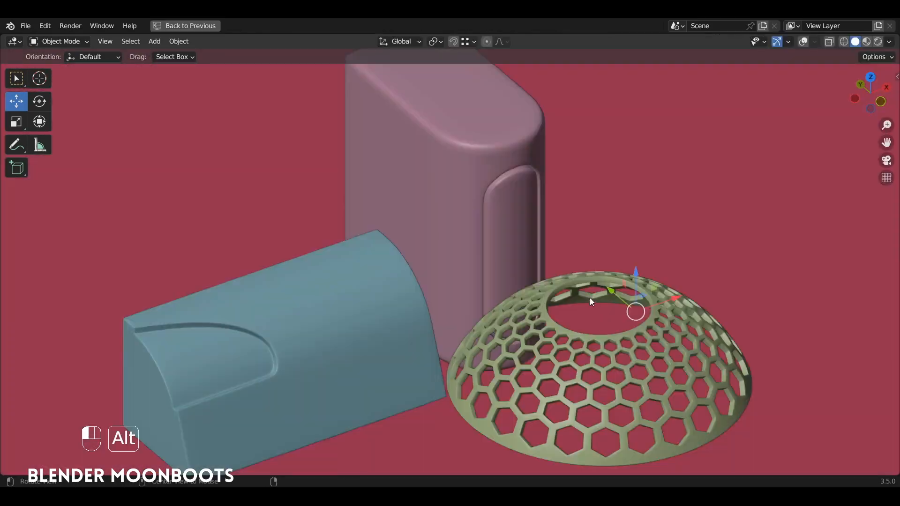
Review the three finished models together from several angles, selecting the tall rounded block.
{"action": "left_click_drag", "start_coordinate": [590, 297], "coordinate": [593, 283], "text": "alt"}
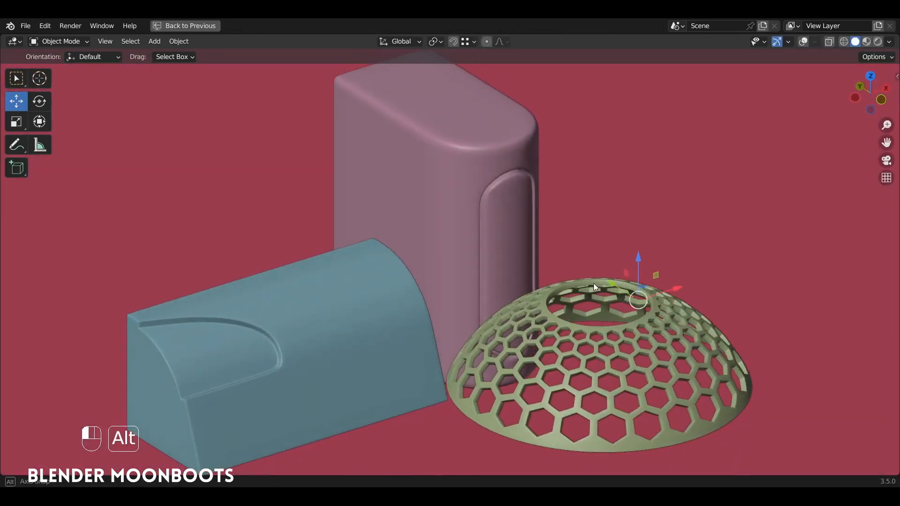
{"action": "left_click", "coordinate": [484, 221]}
{"action": "left_click_drag", "start_coordinate": [484, 221], "coordinate": [487, 198], "text": "alt"}
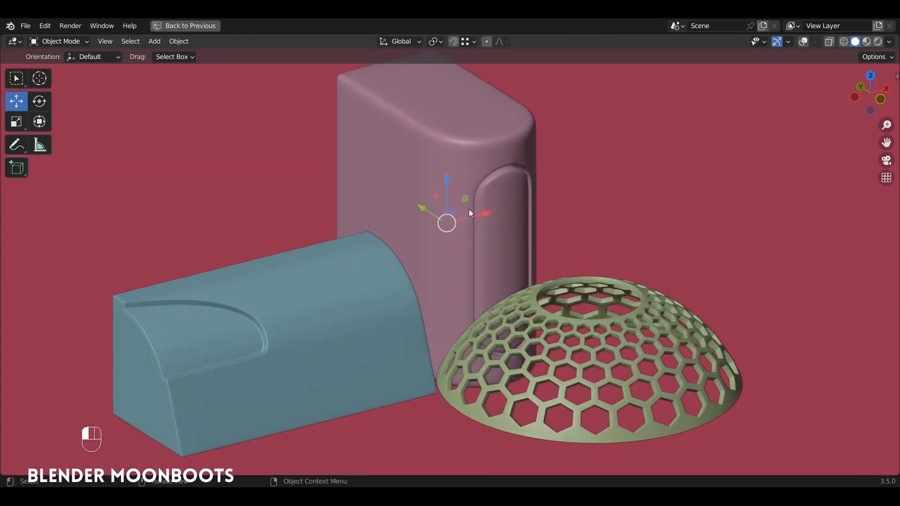